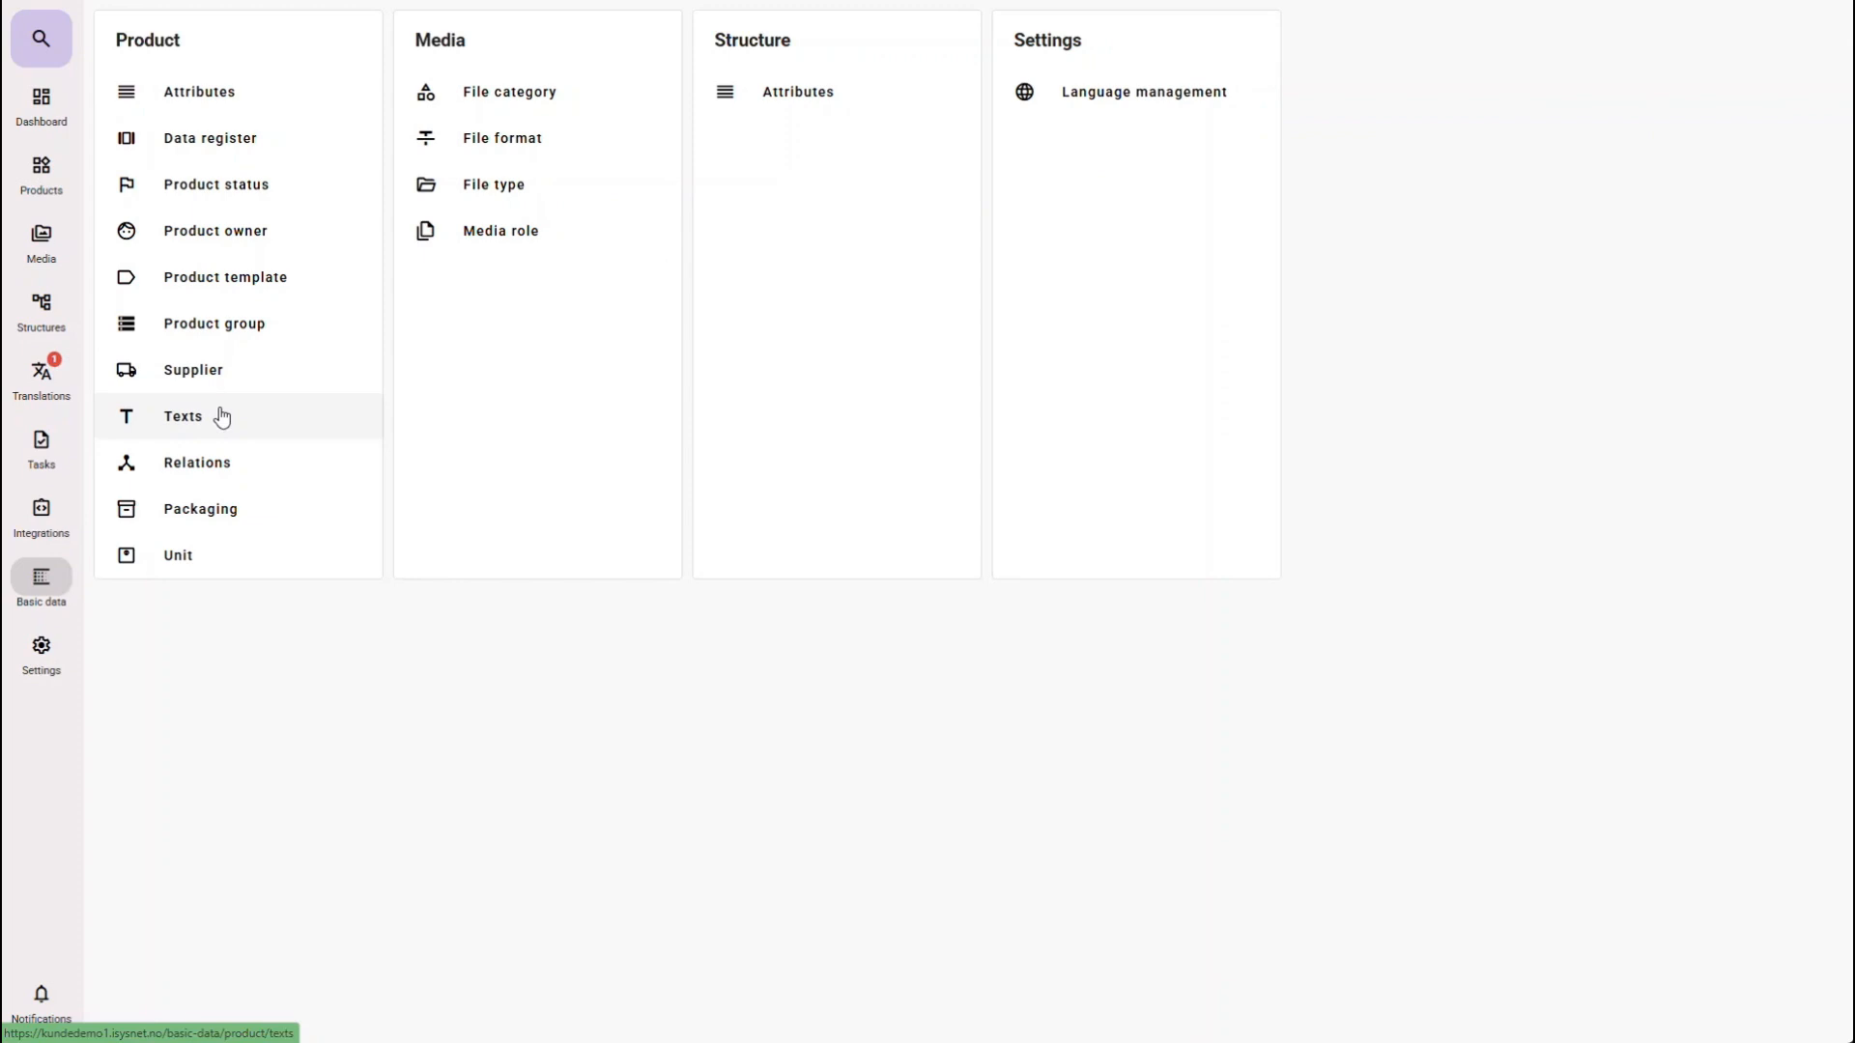
Step: Start a new product text named "Demo tekst" in Norsk and "Demo text" in English, with English tooltip "Used in these integrations: E-com"
click(222, 416)
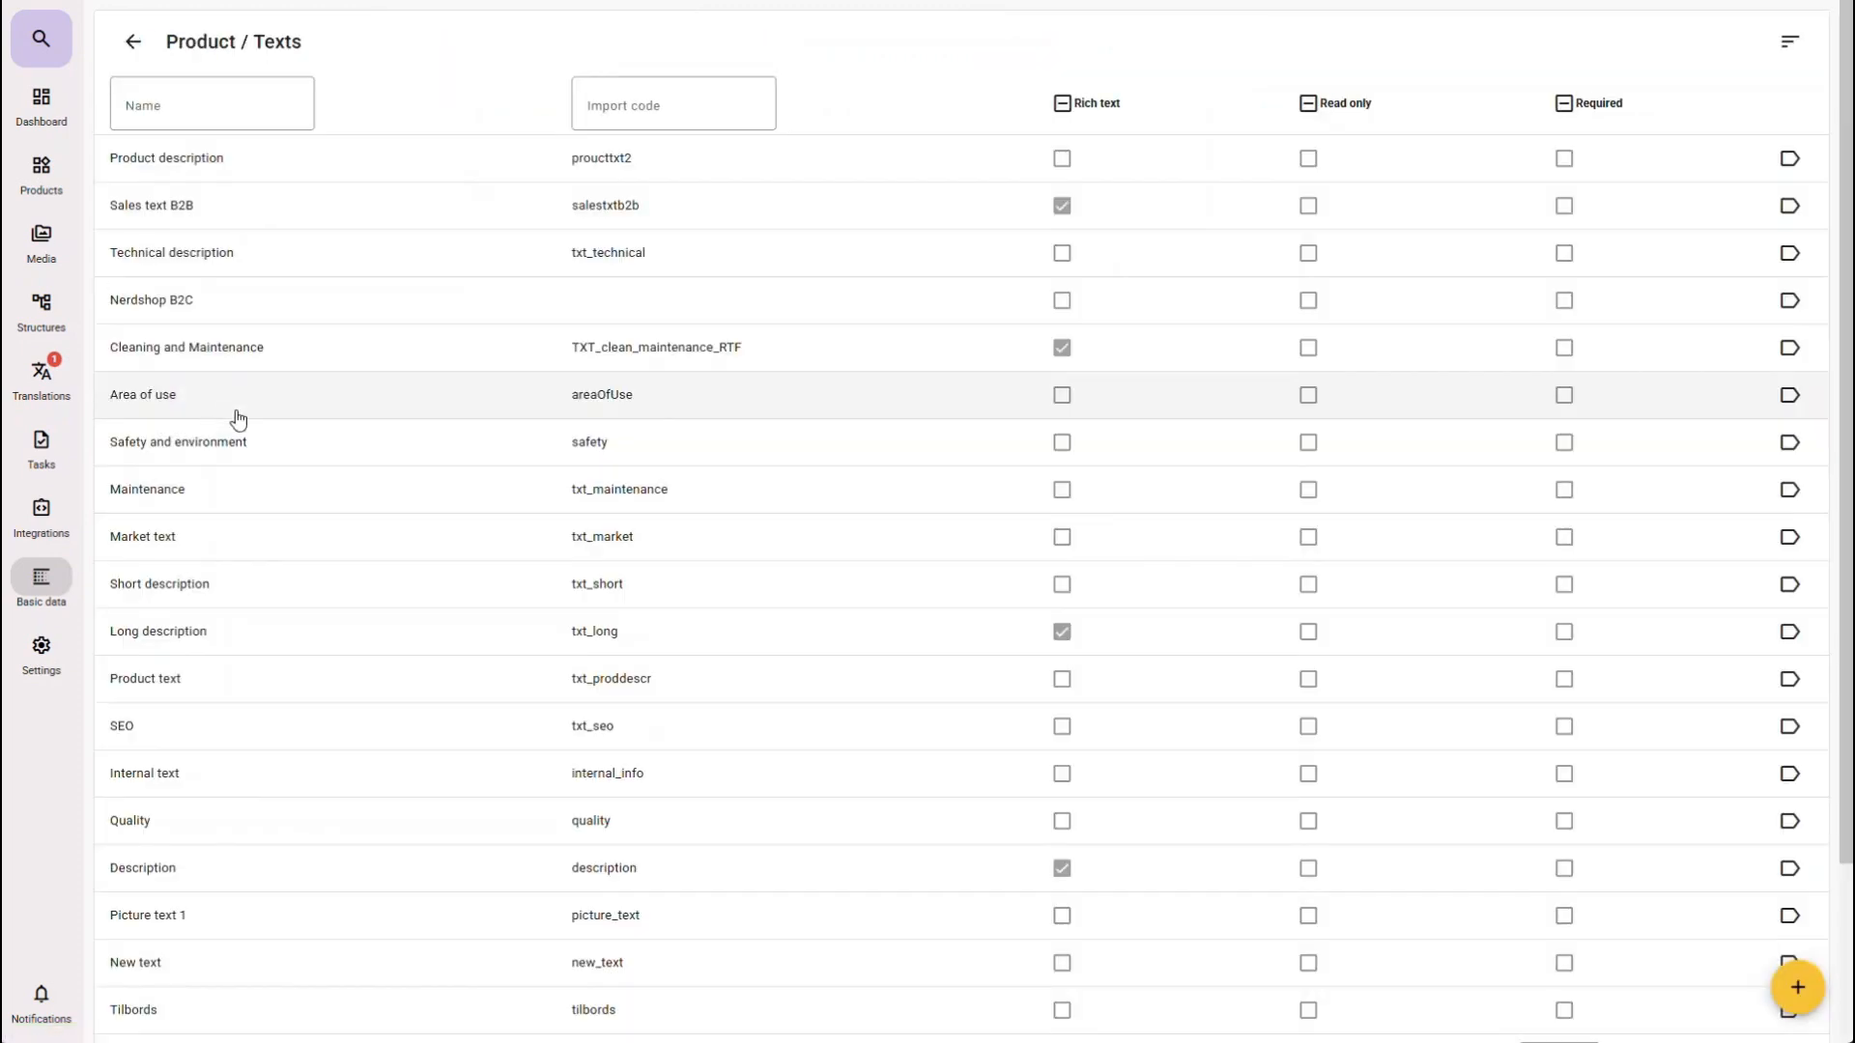
click(1795, 987)
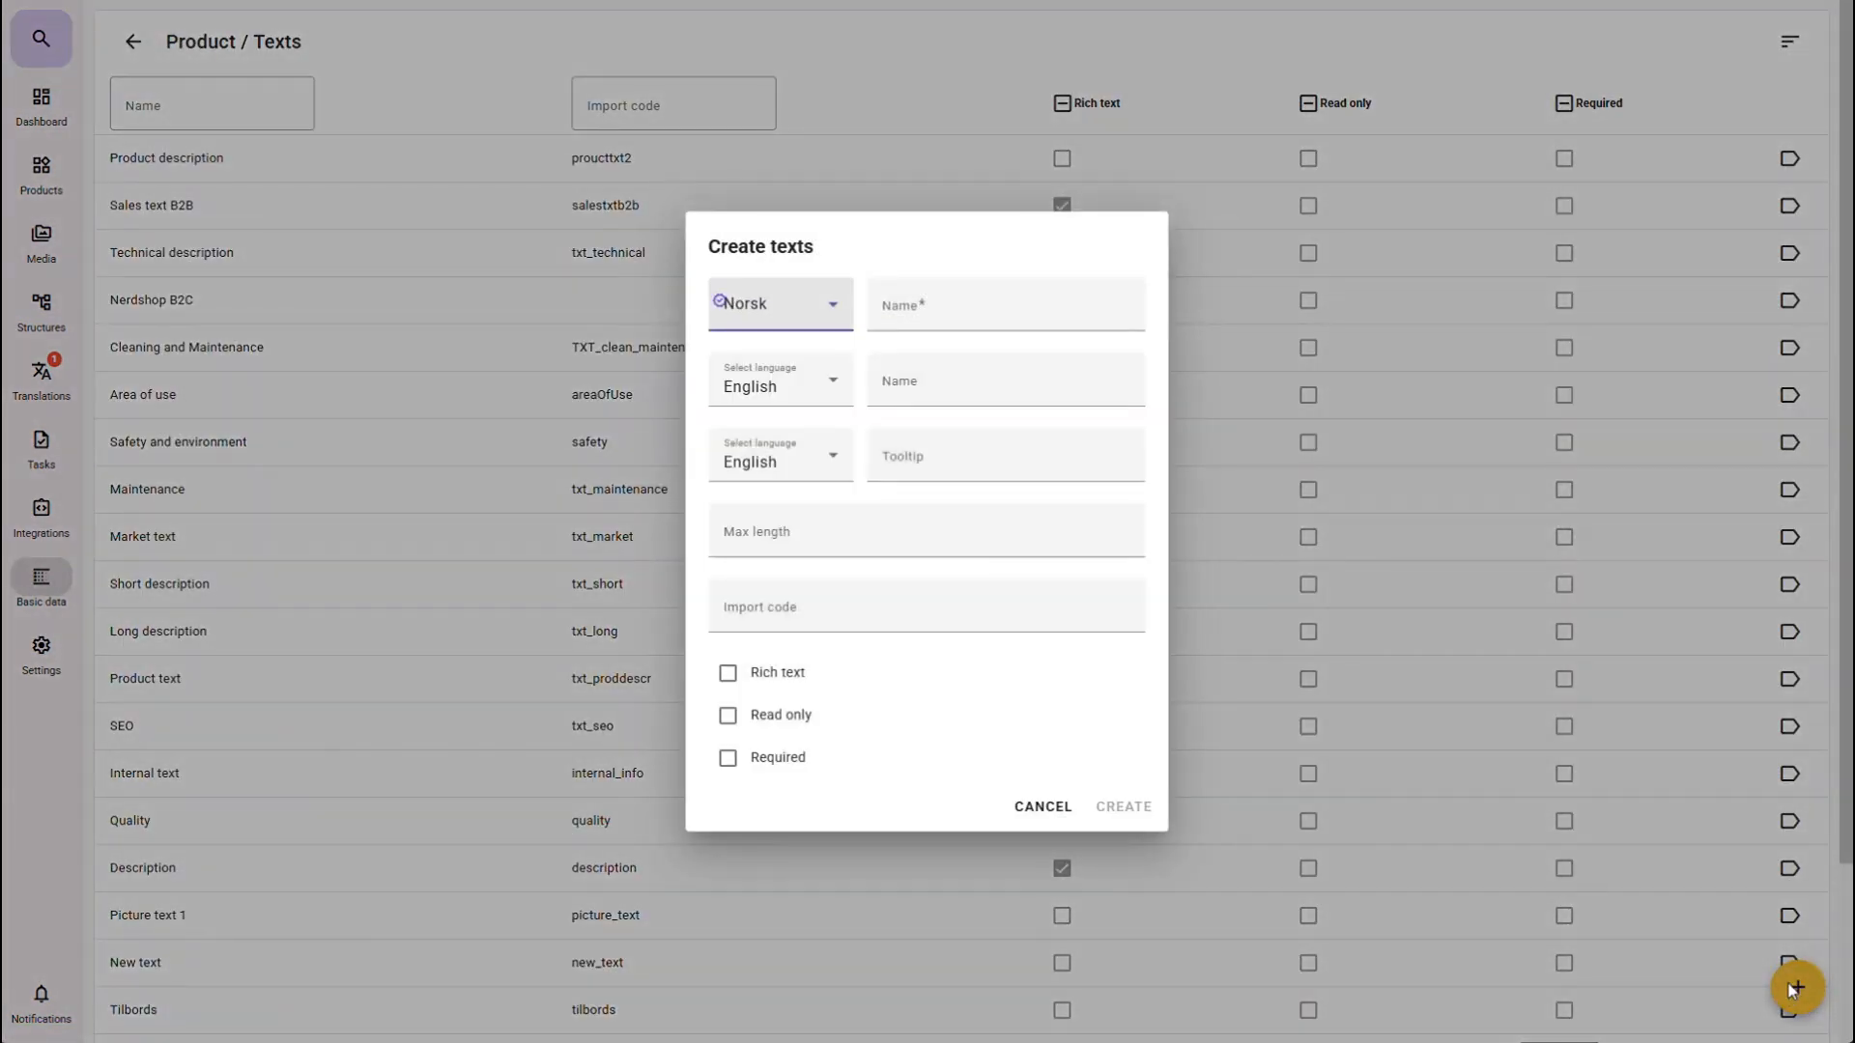
click(958, 316)
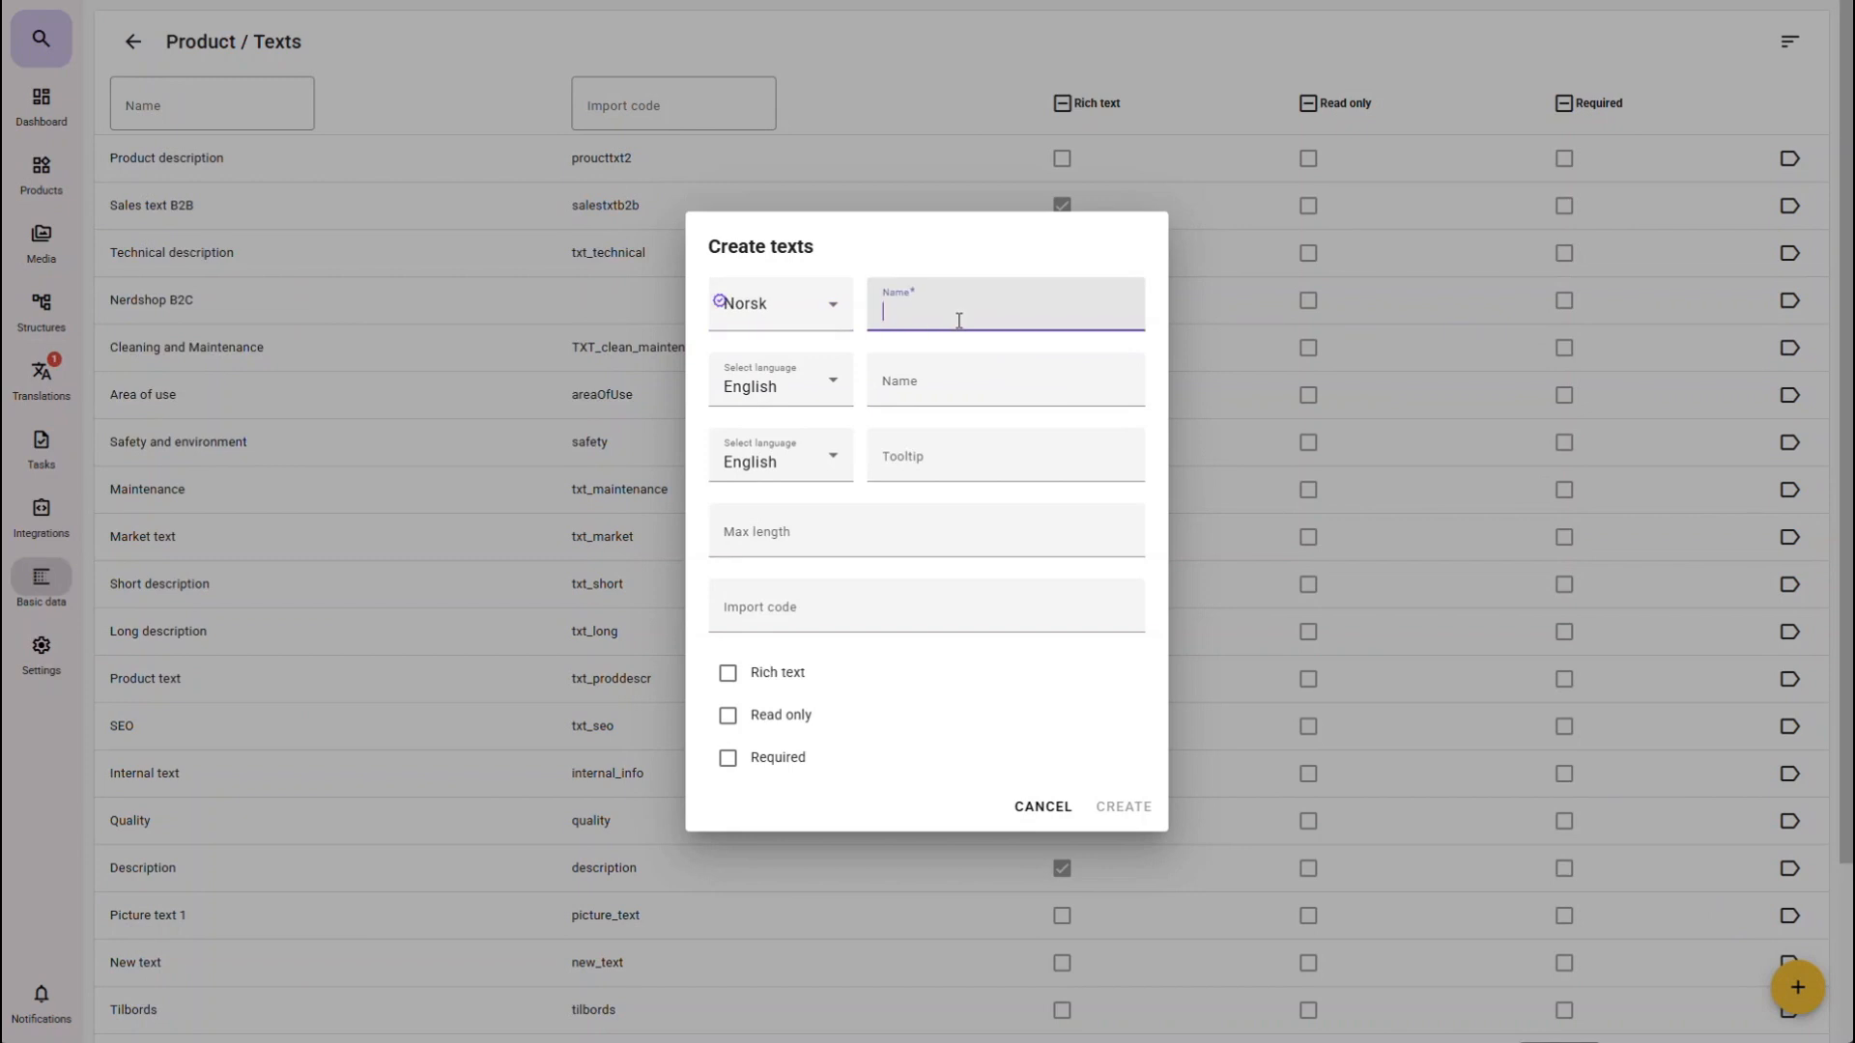
text(Demo tekst)
key(Tab)
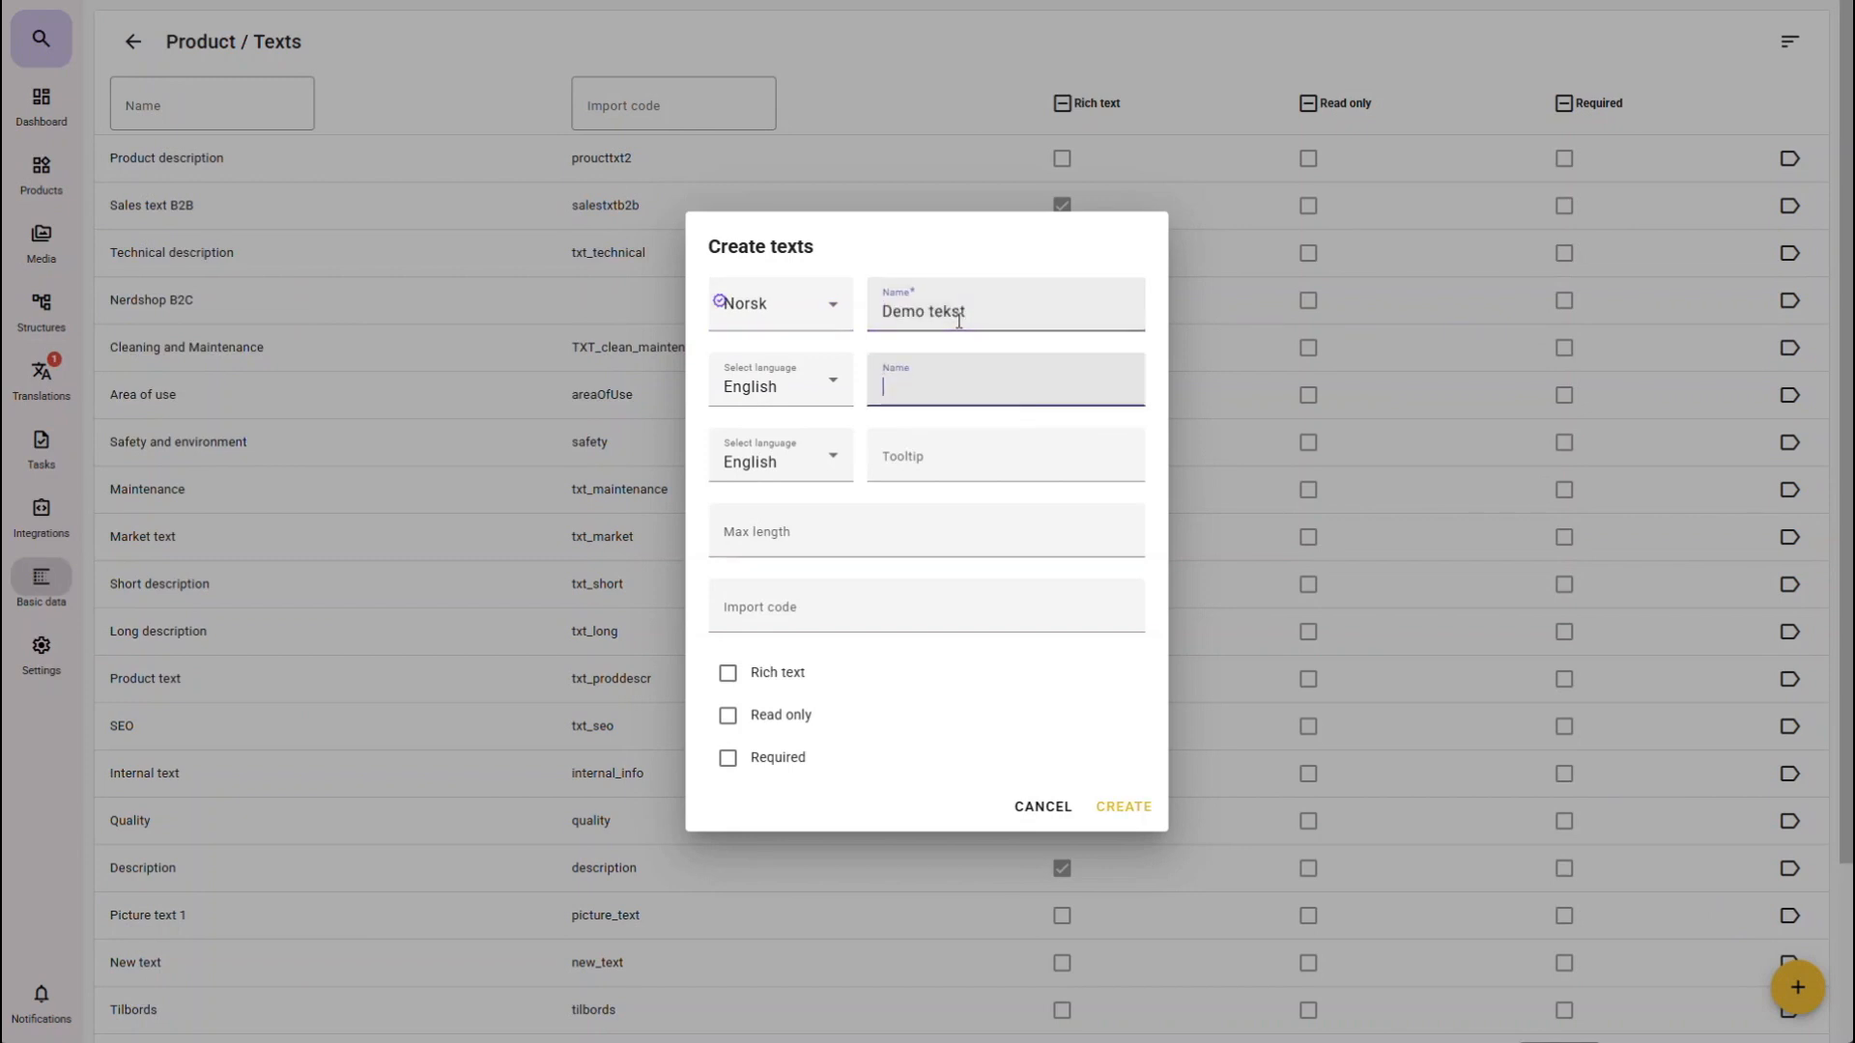
text(Demo text)
key(Tab)
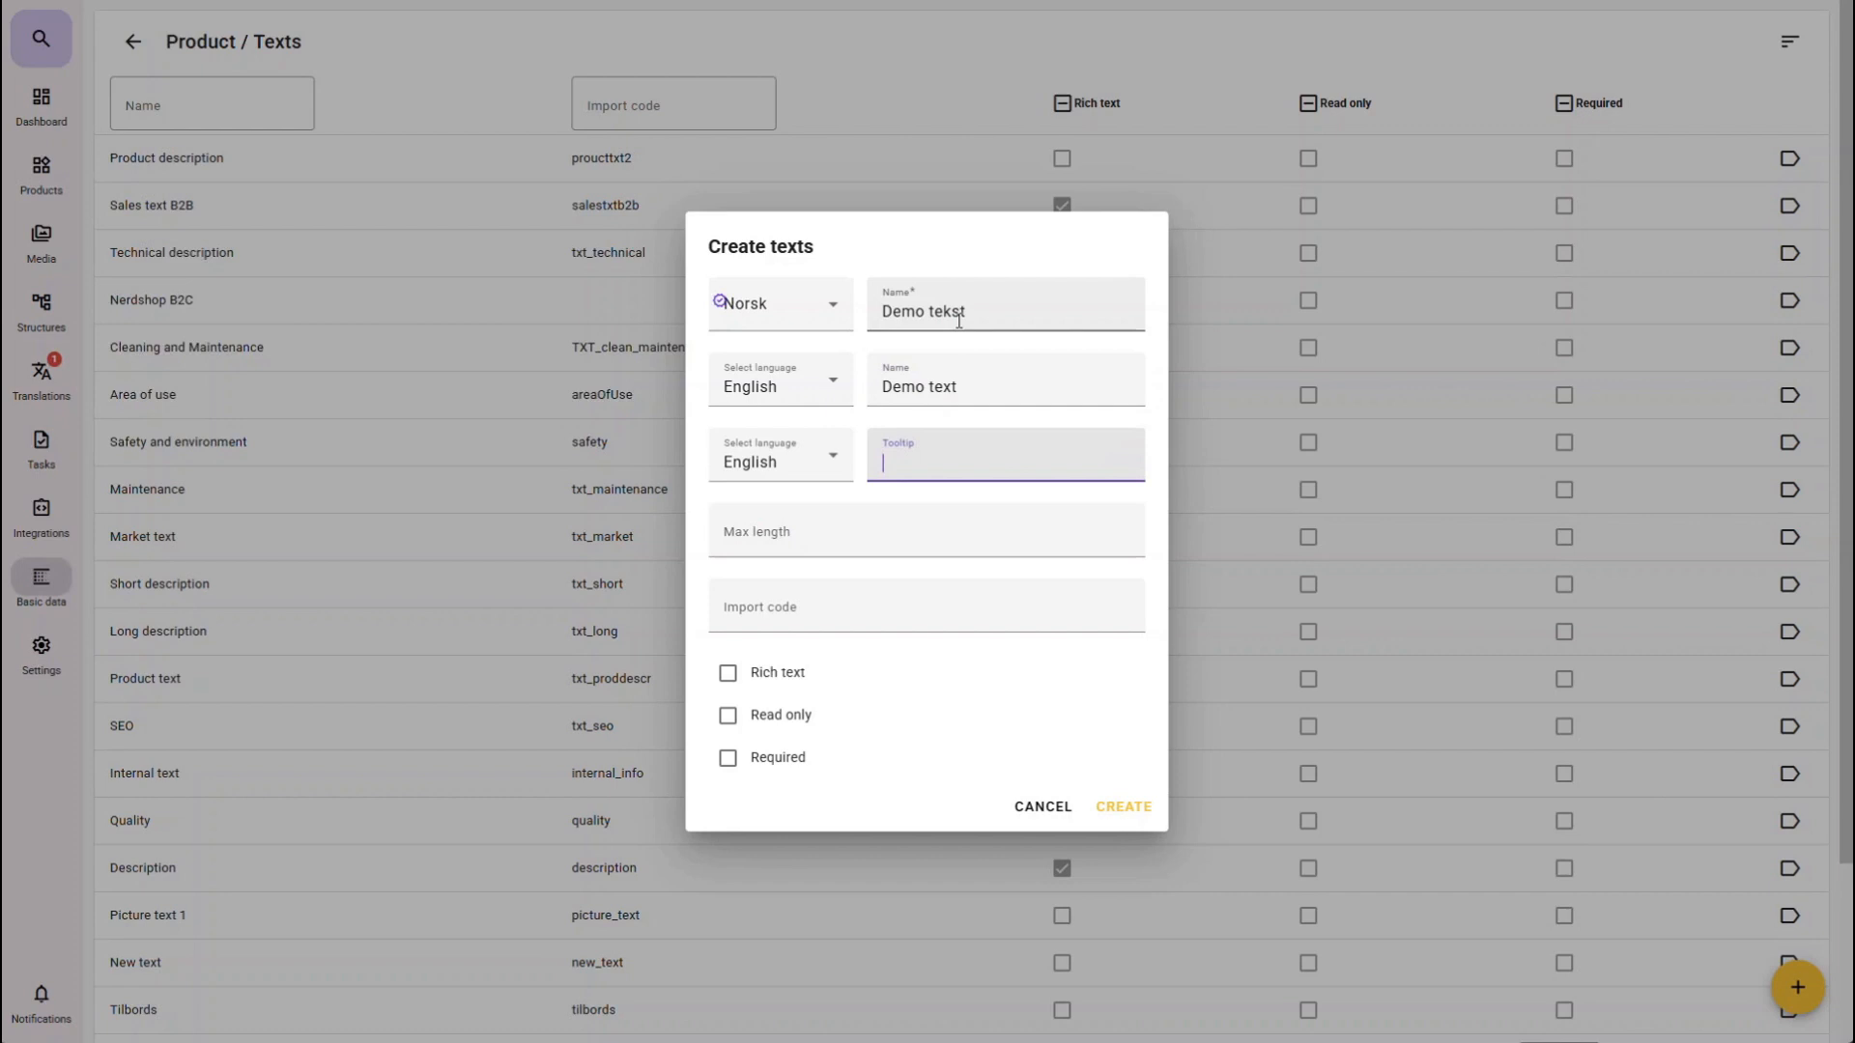
text(Used in these integrations: E-com)
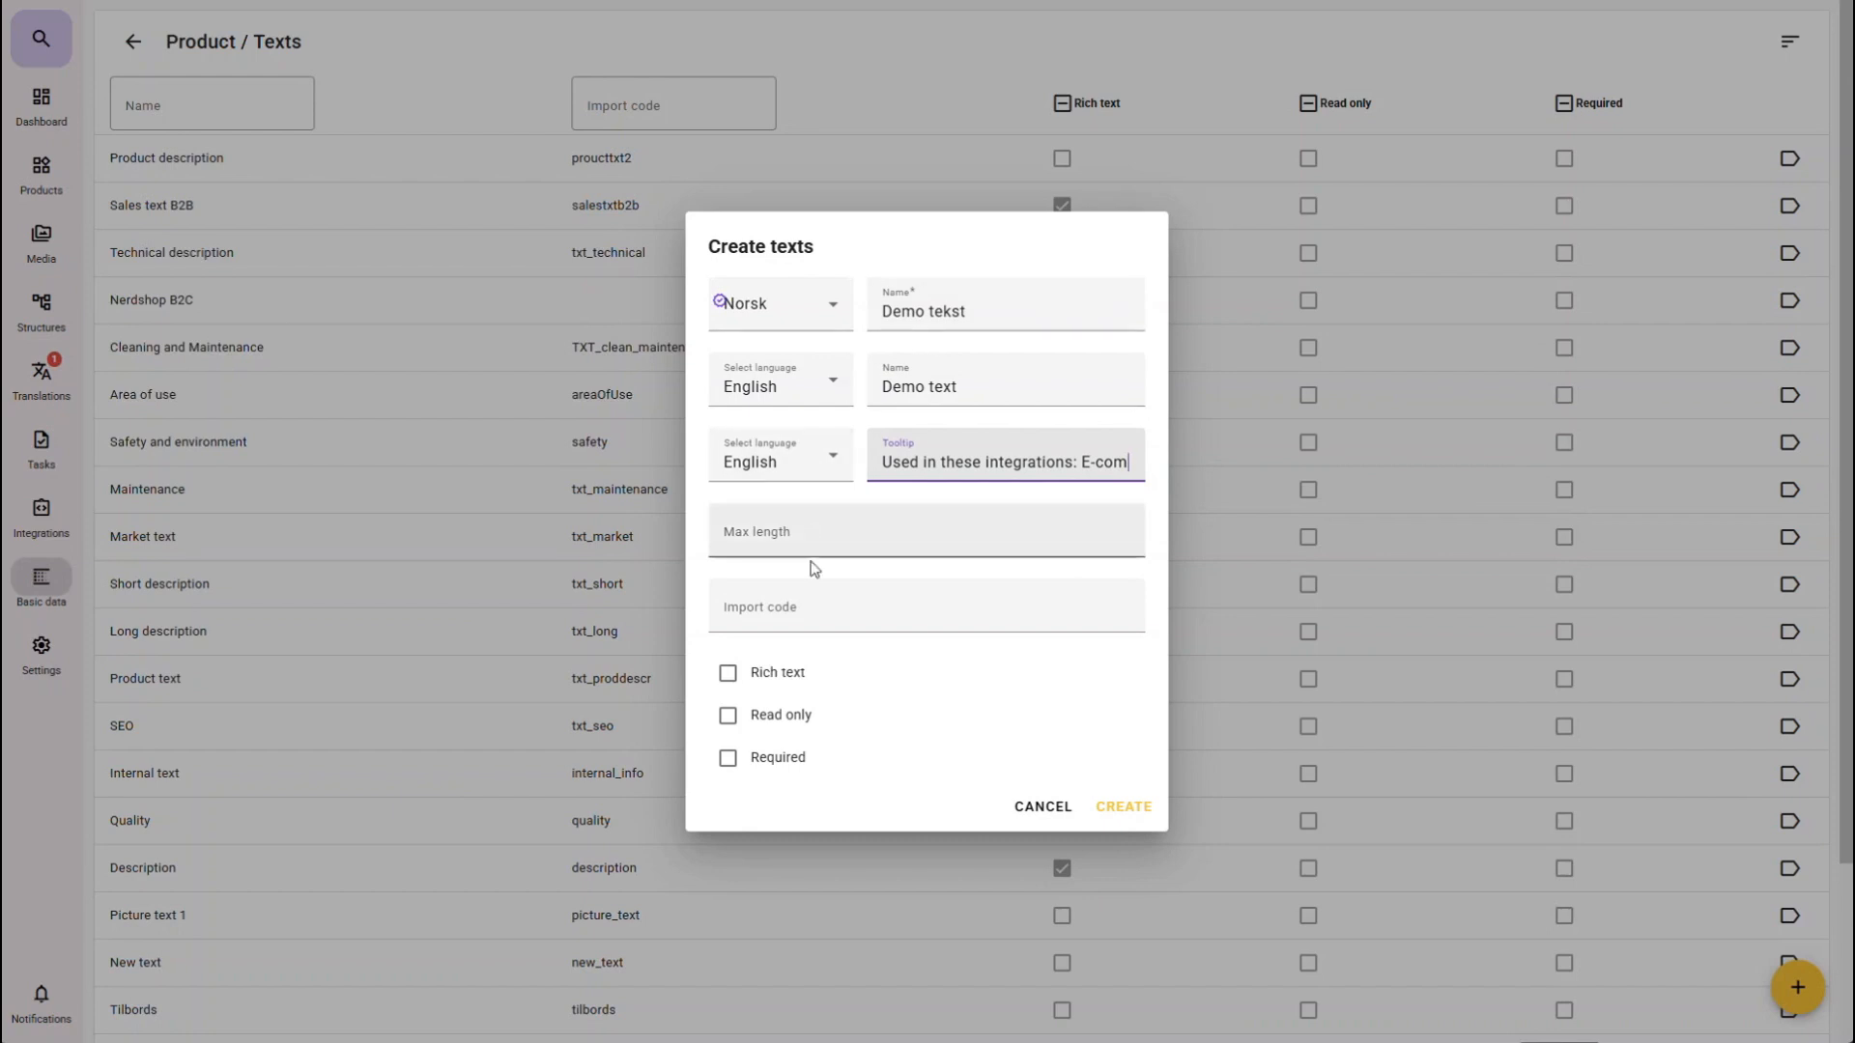
Step: Set the new text's import code to "demotxt" and max length to 0, and create it
click(815, 606)
text(demotxt)
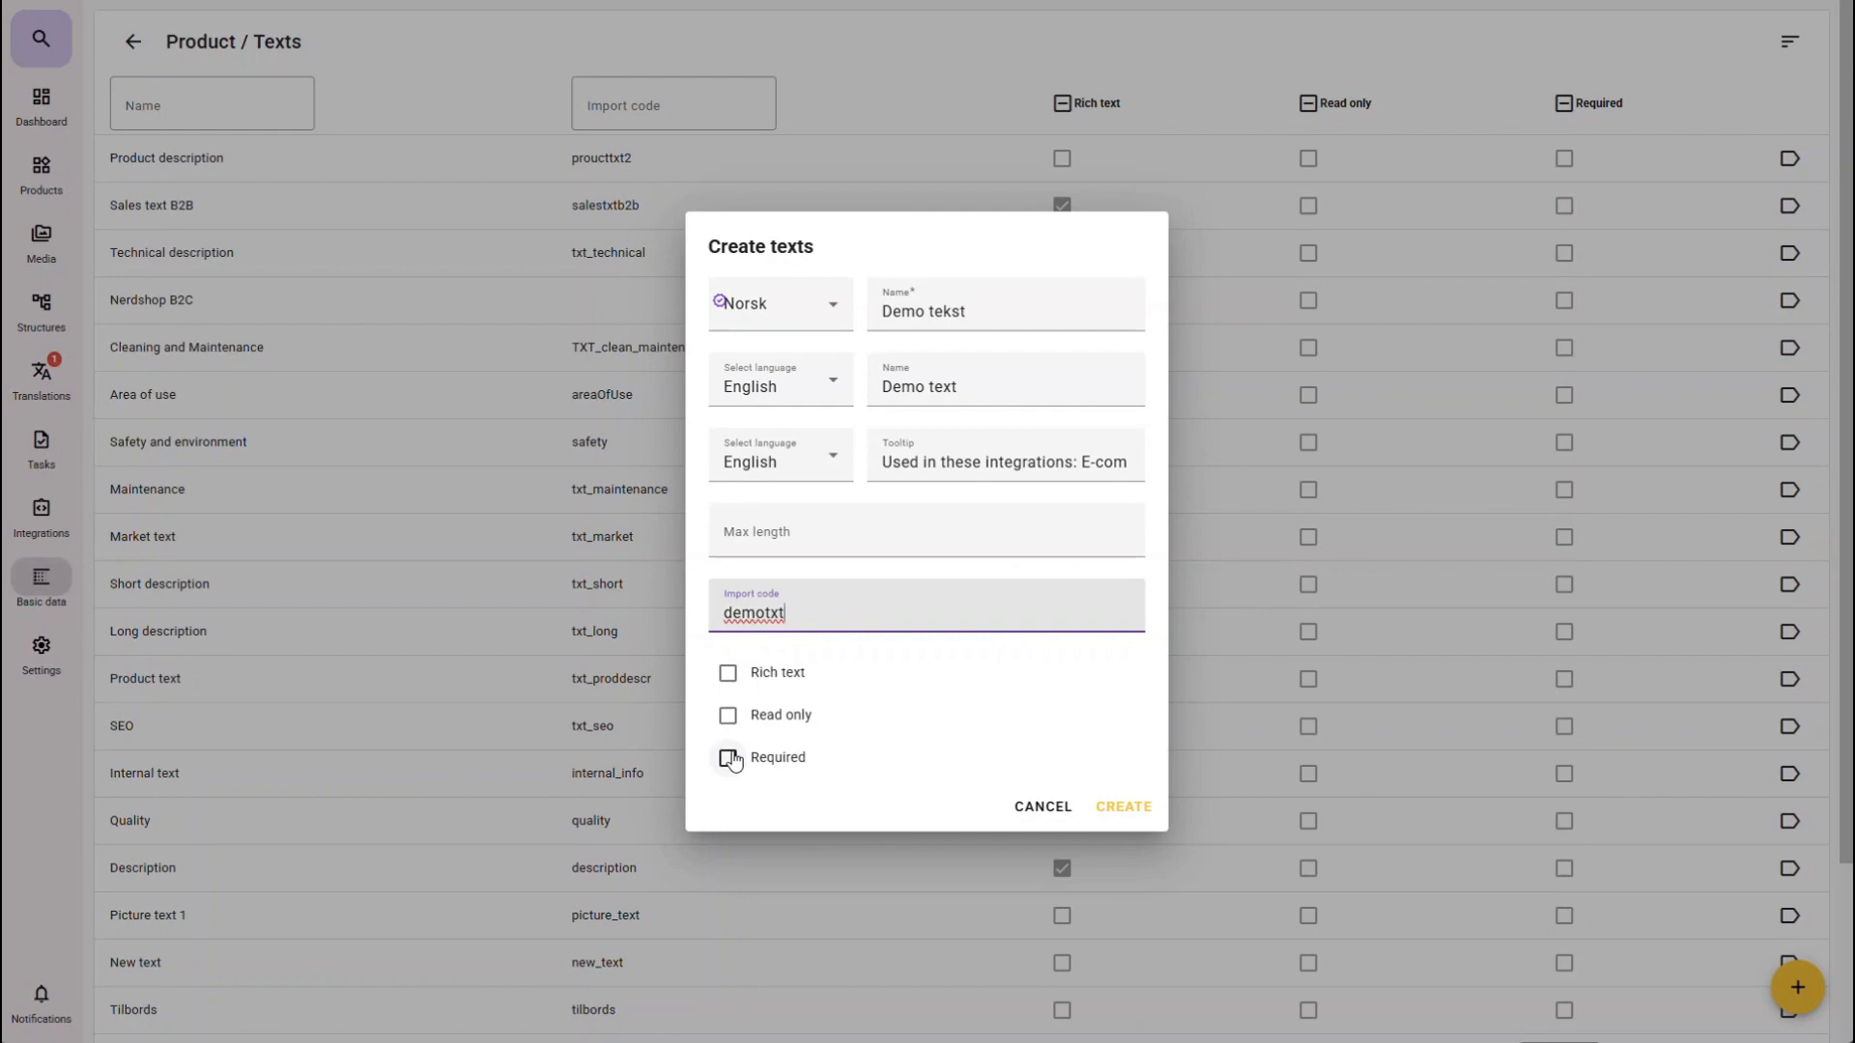
click(766, 535)
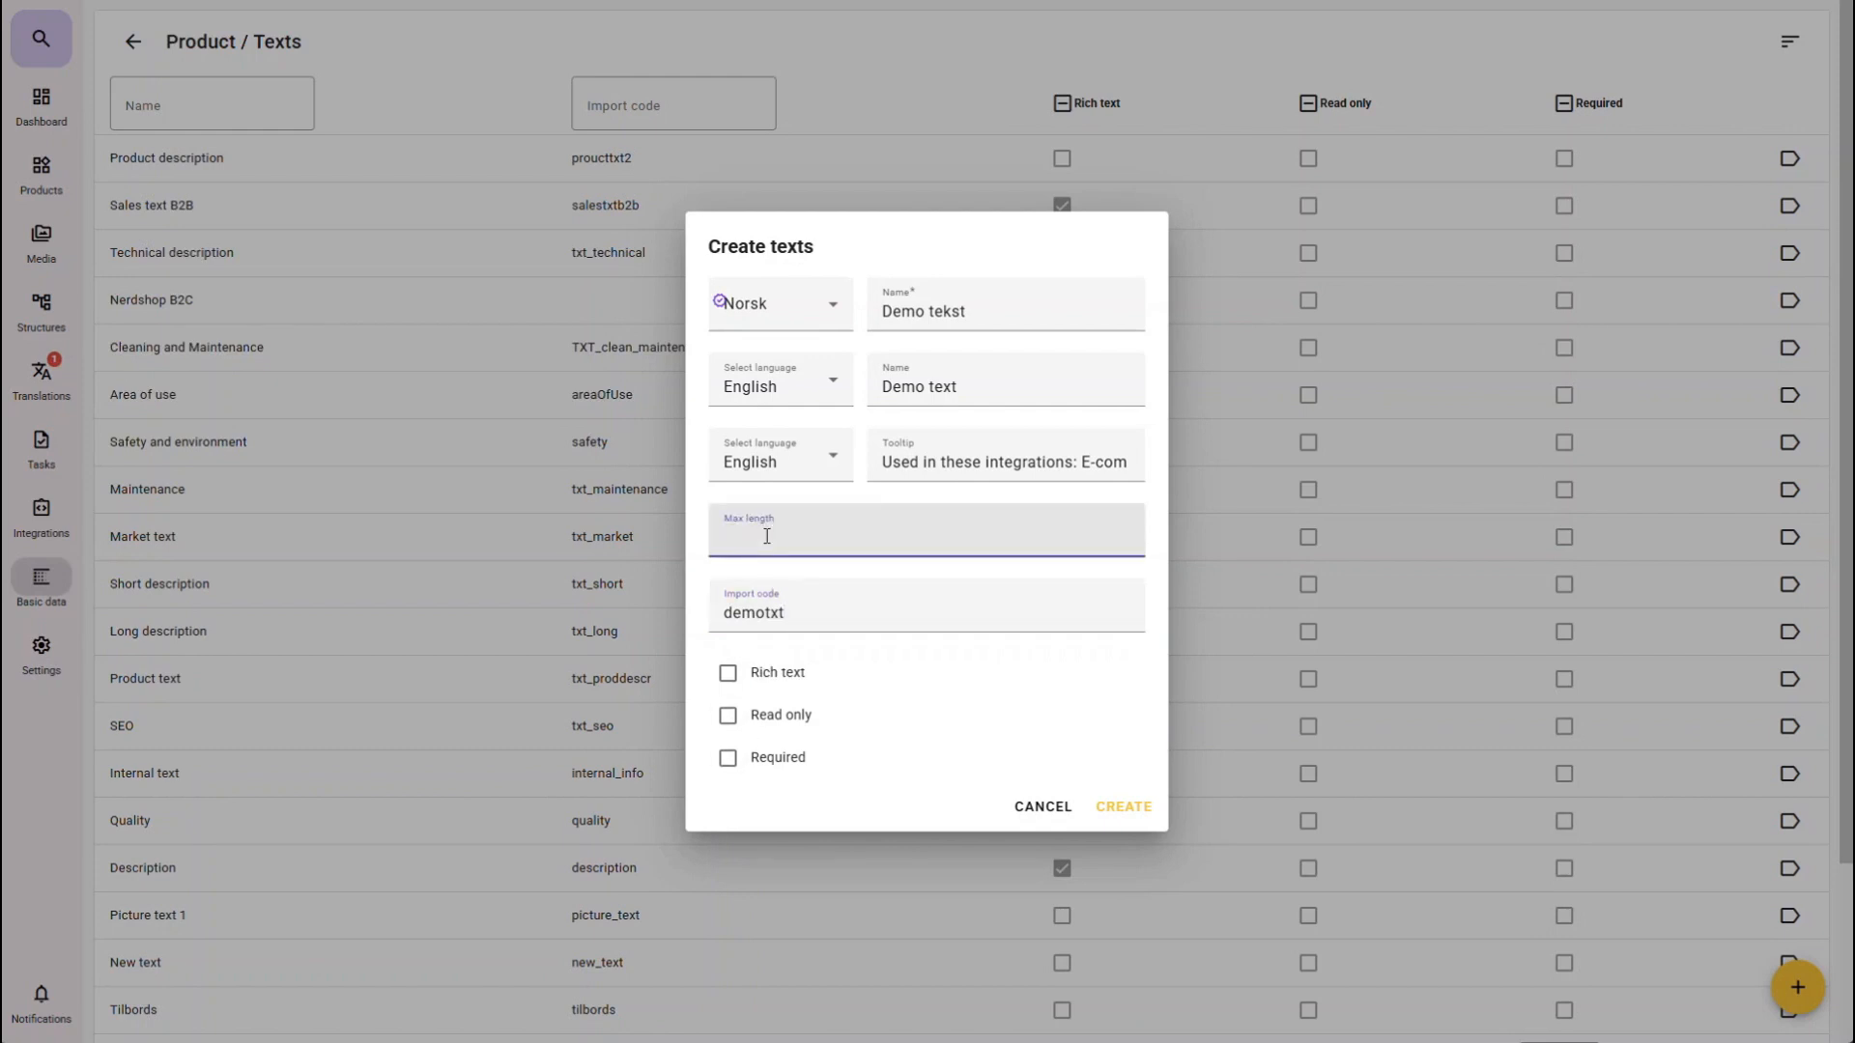
text(0)
click(1121, 807)
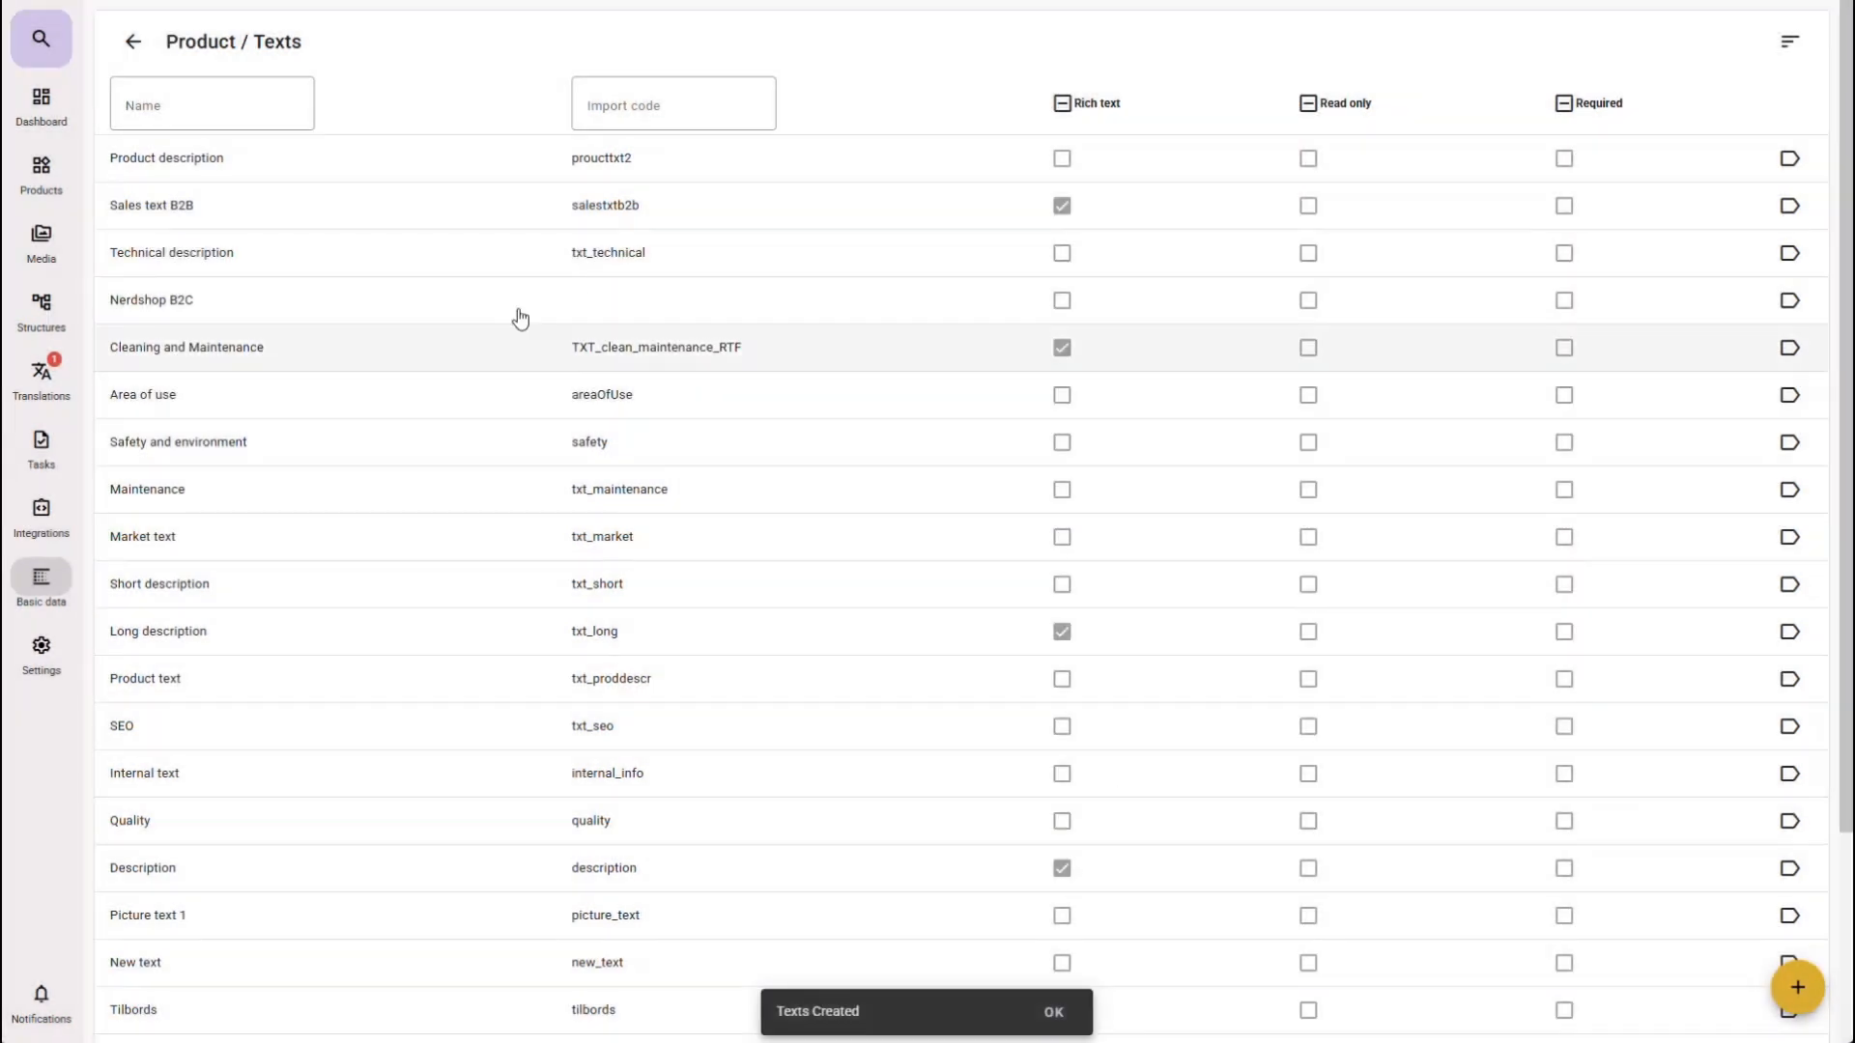
Step: Filter the product texts by the name "Demo" and open the product template assignment for Demo text
click(253, 101)
text(Demo)
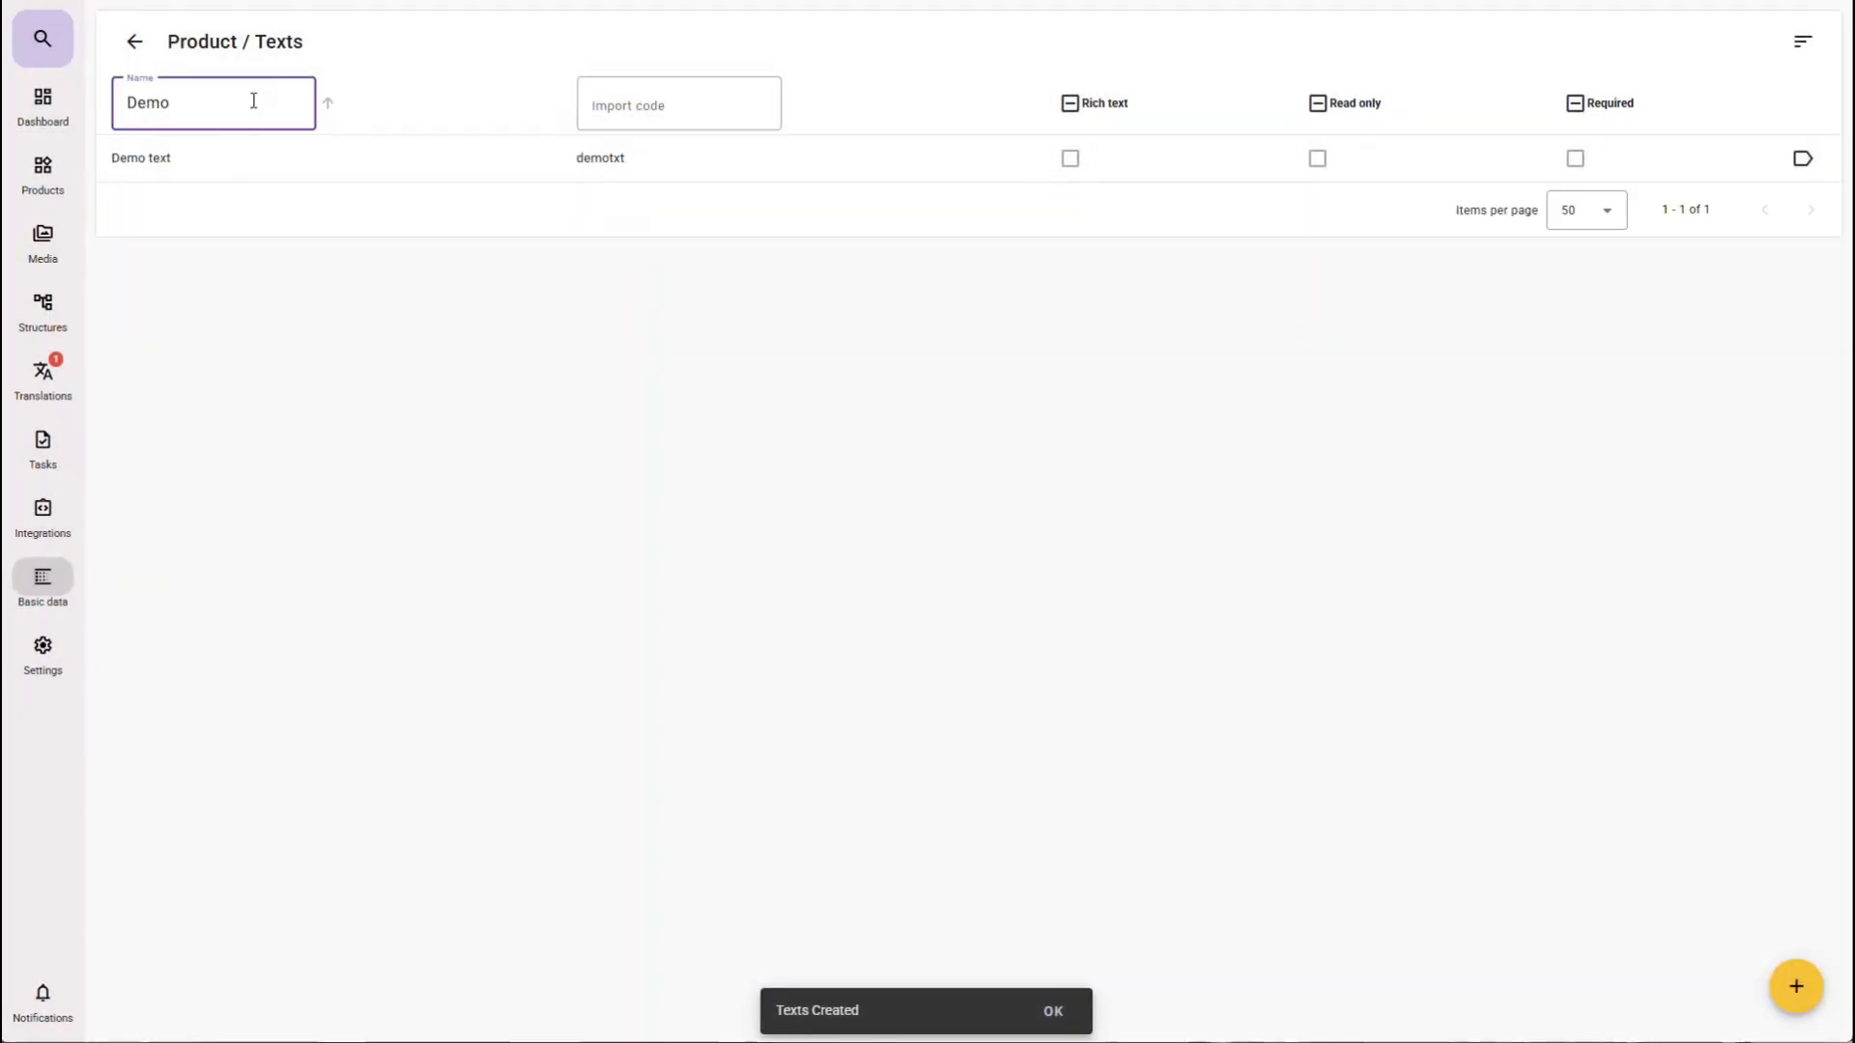
click(1803, 160)
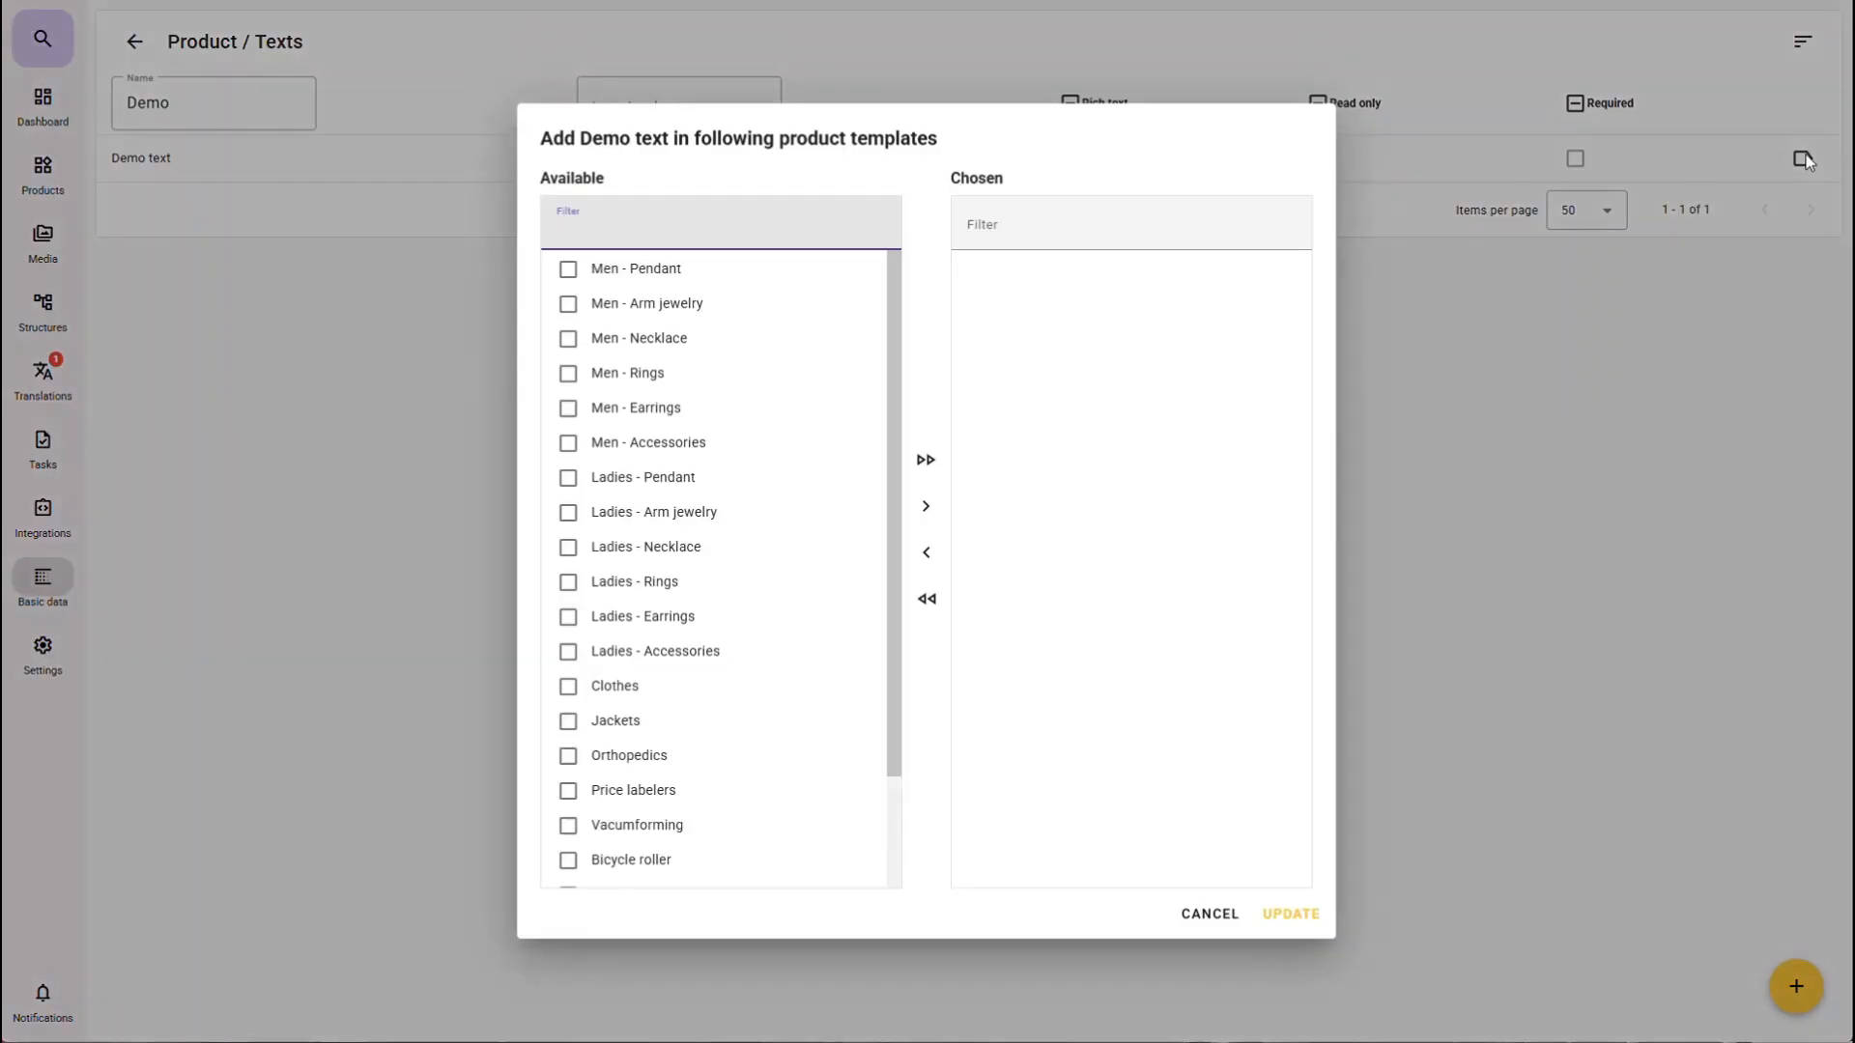
Step: Try choosing all templates, as well as only Men - Pendant, Men - Necklace and Men - Rings, clearing the chosen list each time
click(923, 464)
click(926, 599)
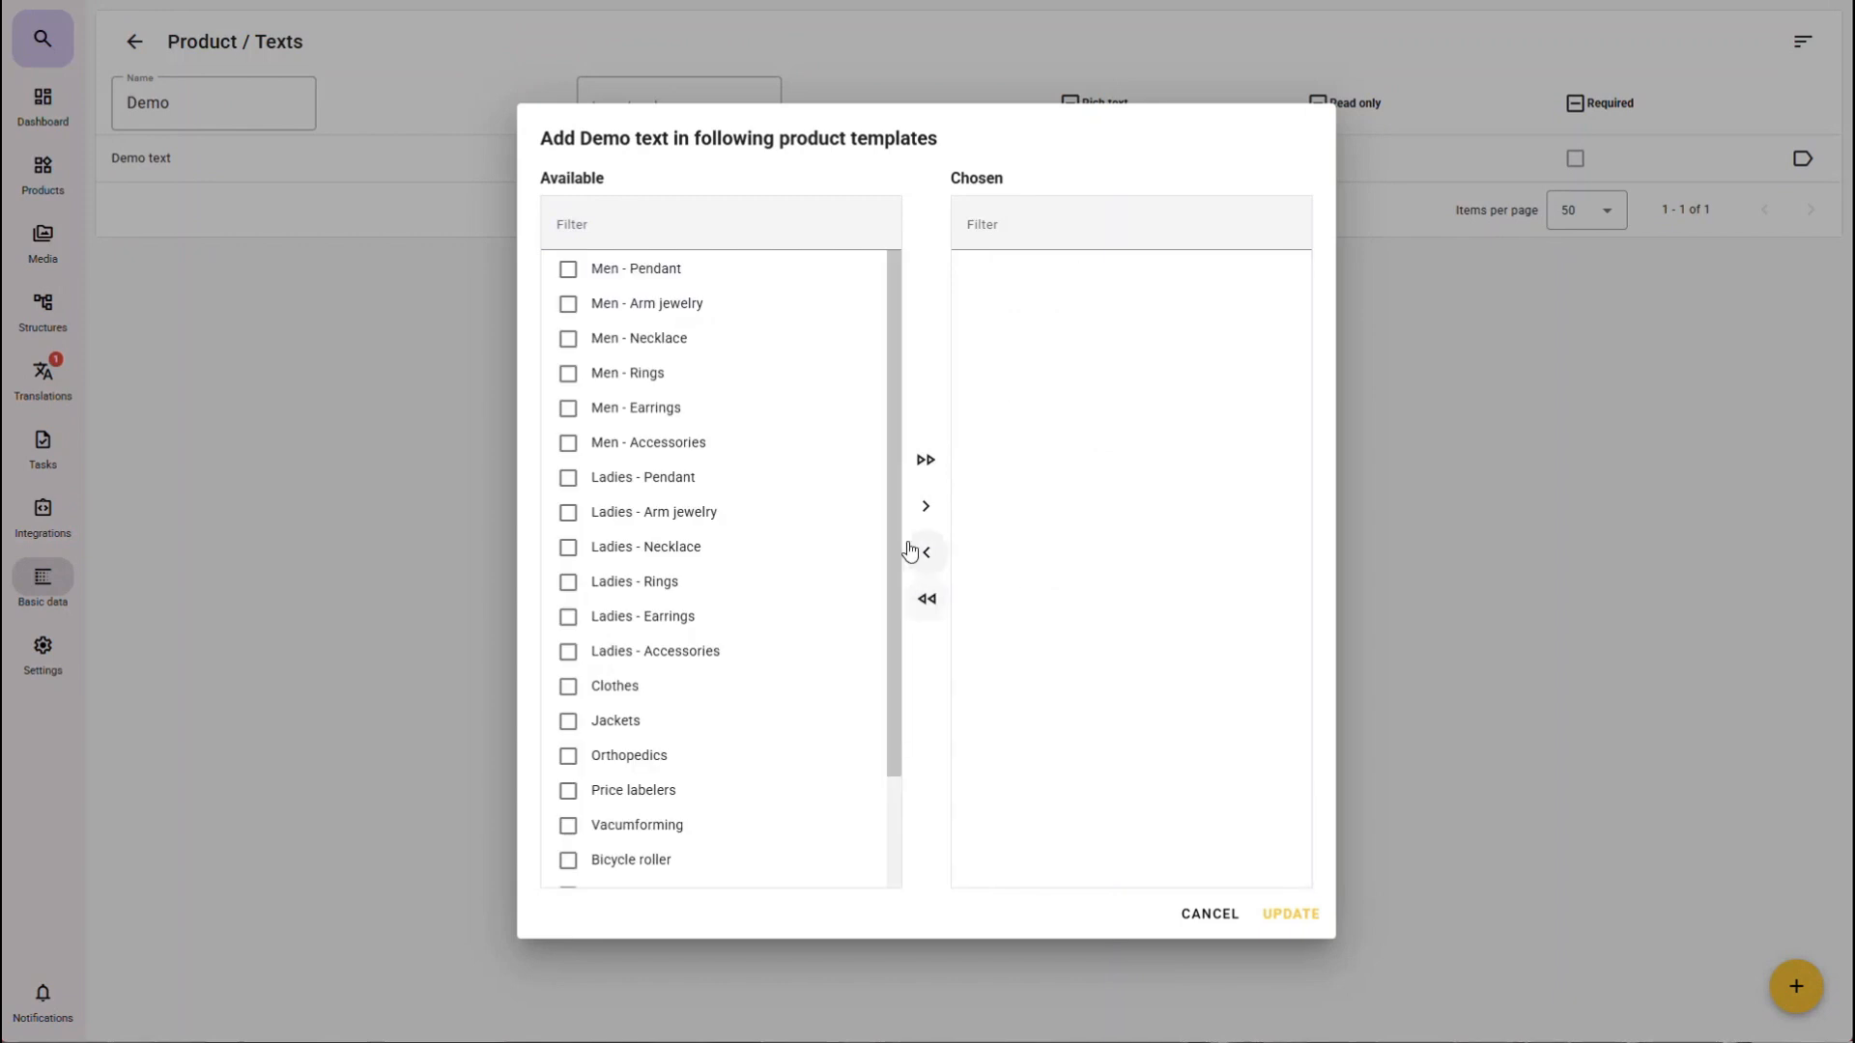
click(568, 269)
click(568, 338)
click(568, 373)
click(925, 506)
click(926, 599)
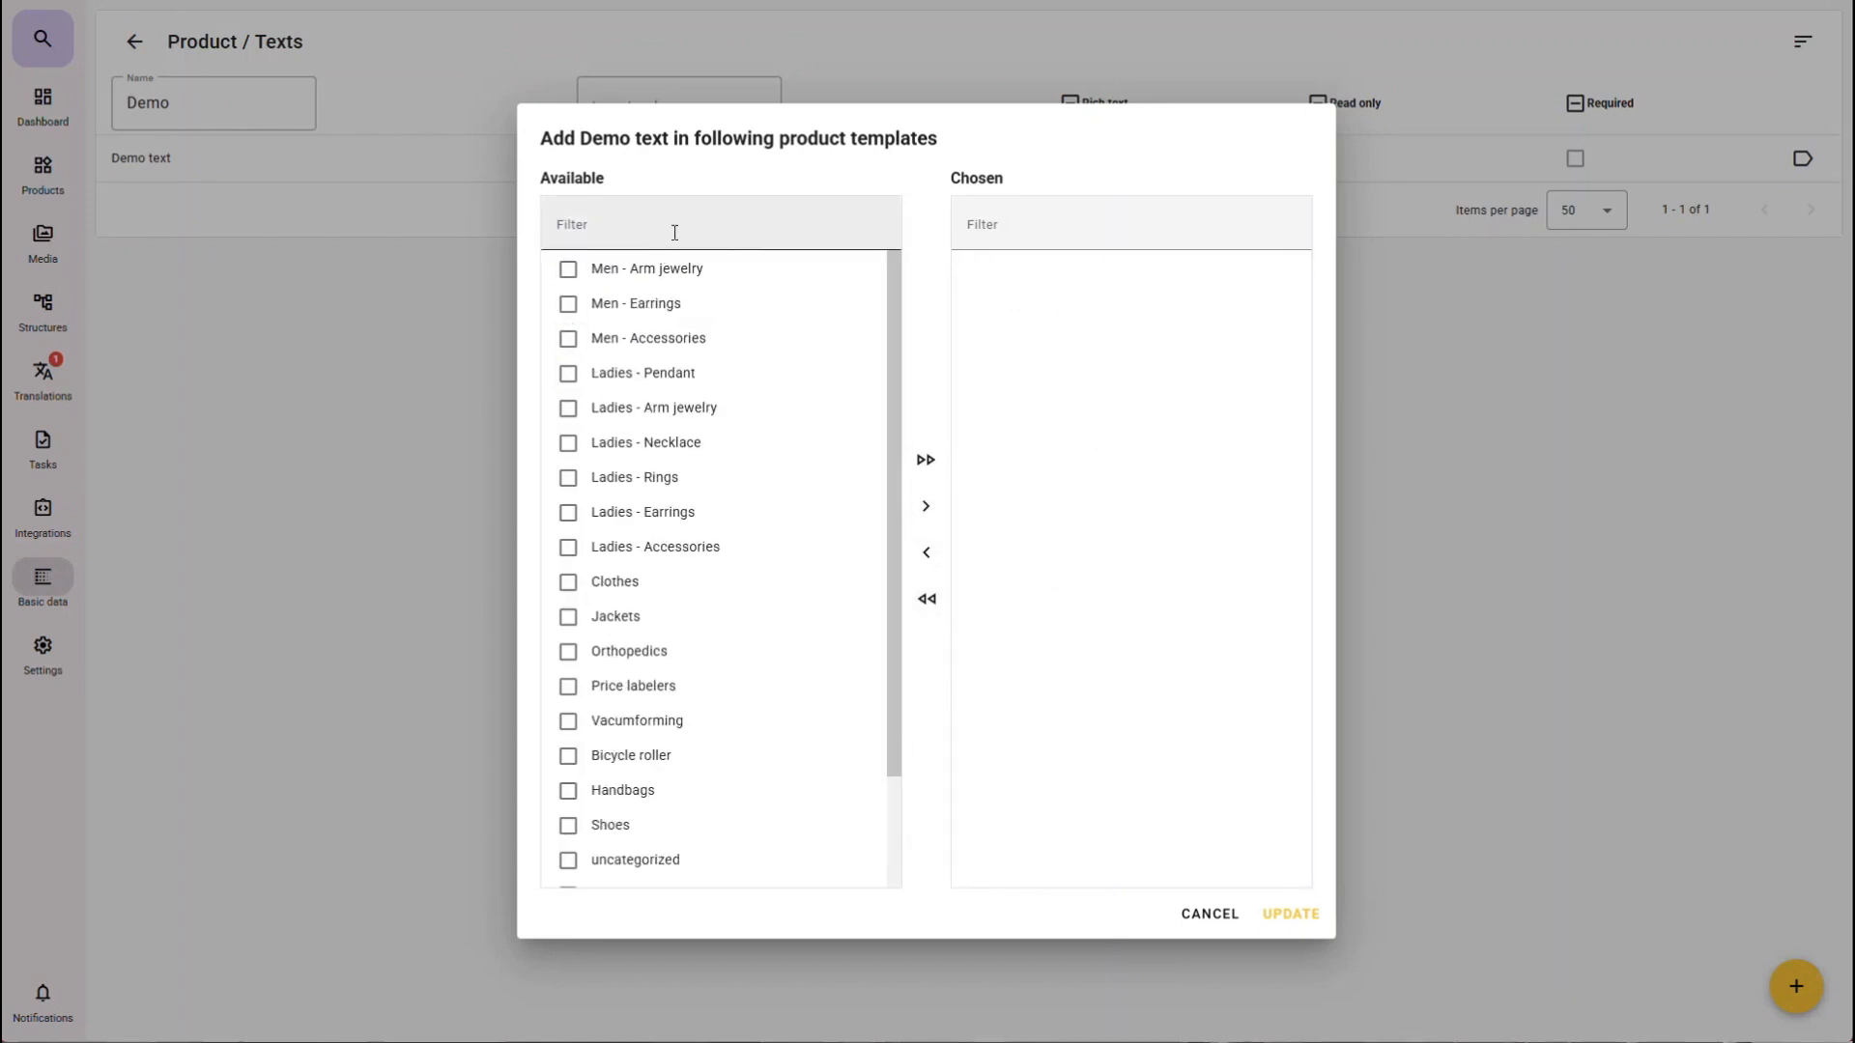
Step: Filter the available product templates by "demo" and add Demo template to the chosen ones for Demo text
click(675, 232)
text(demo)
click(663, 268)
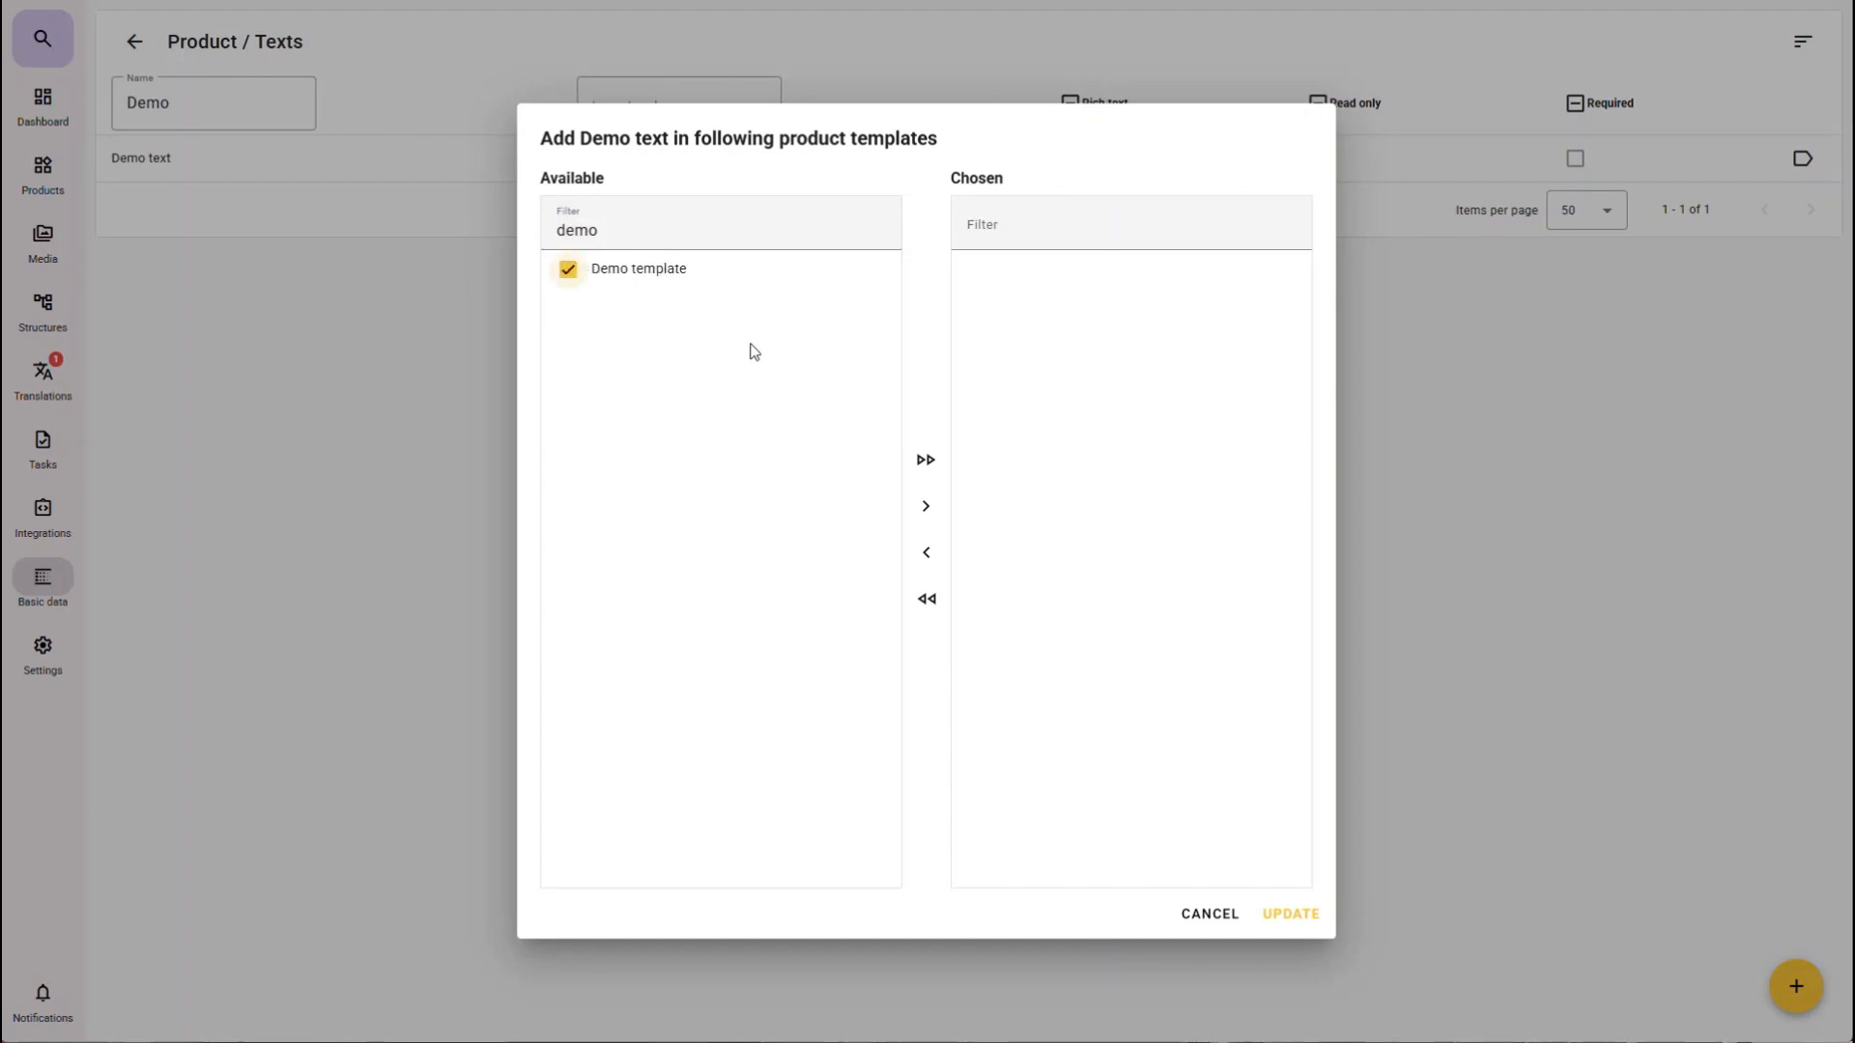
click(925, 506)
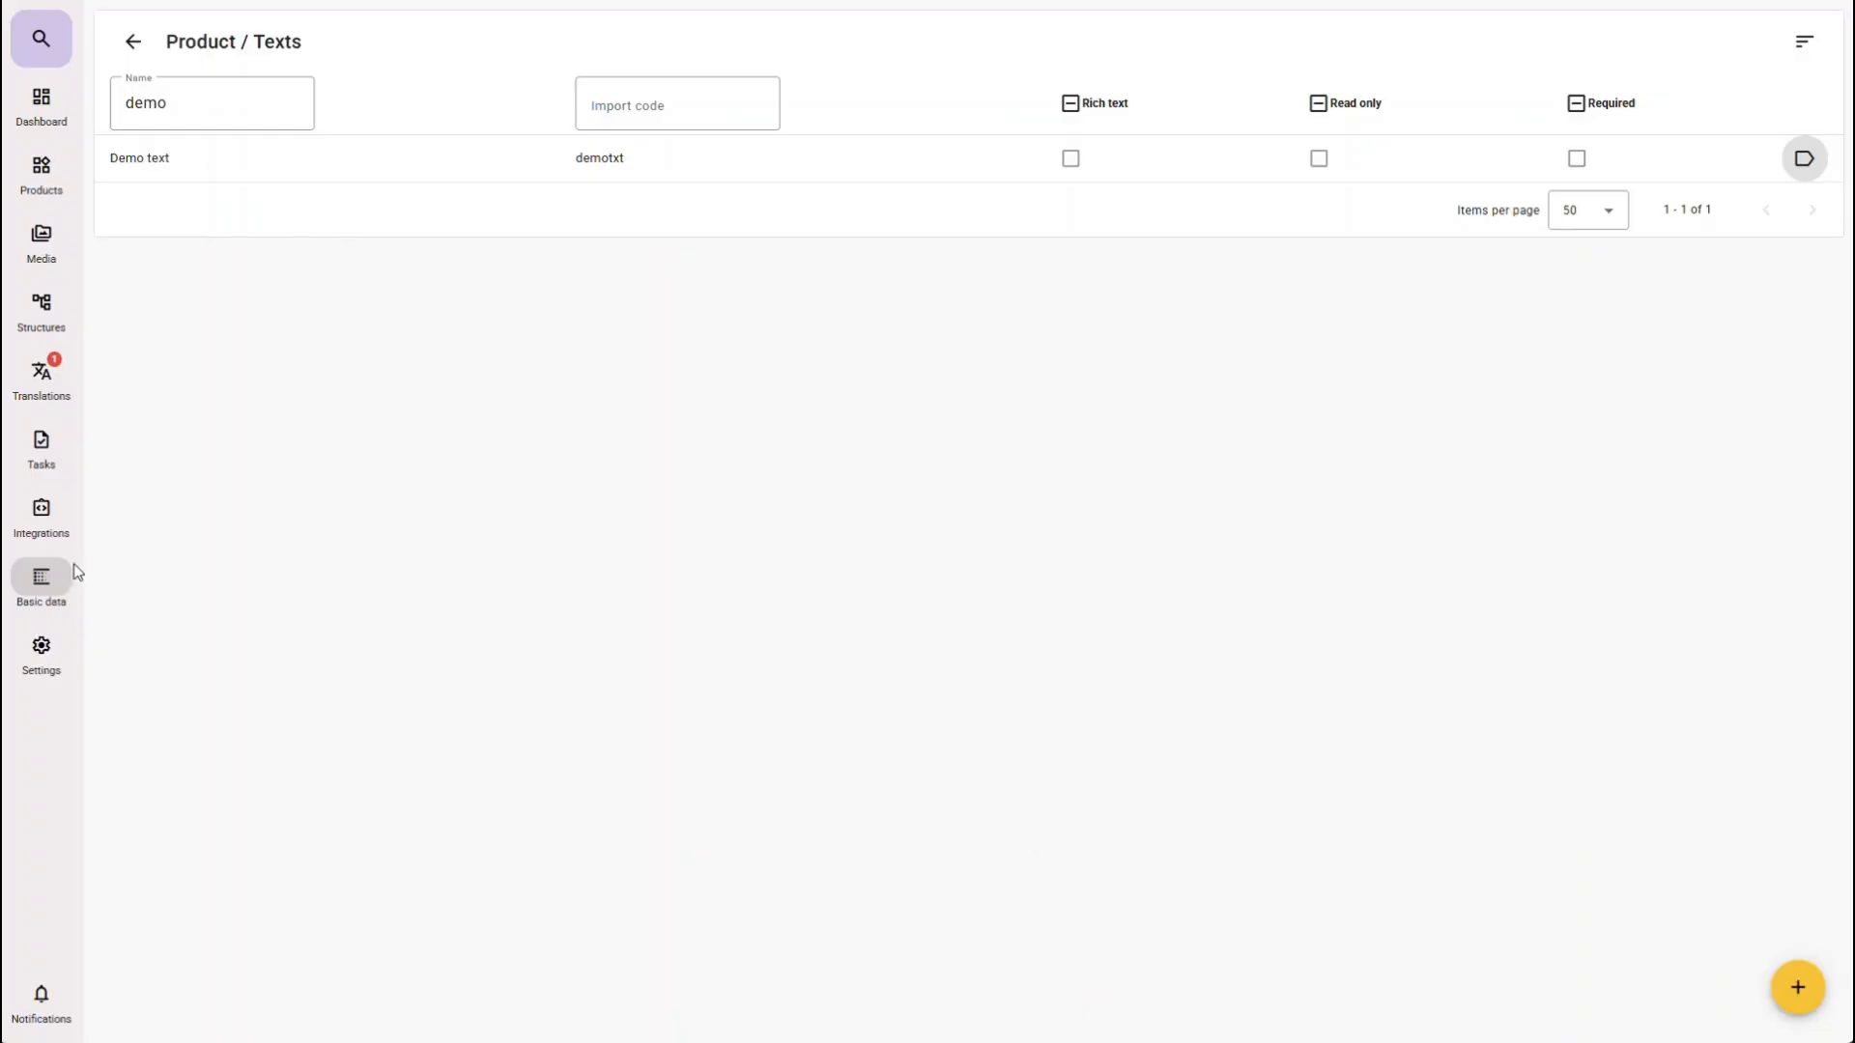
Step: Go to the product attribute groups in the basic data and view the form for creating a group, cancelling it
click(58, 575)
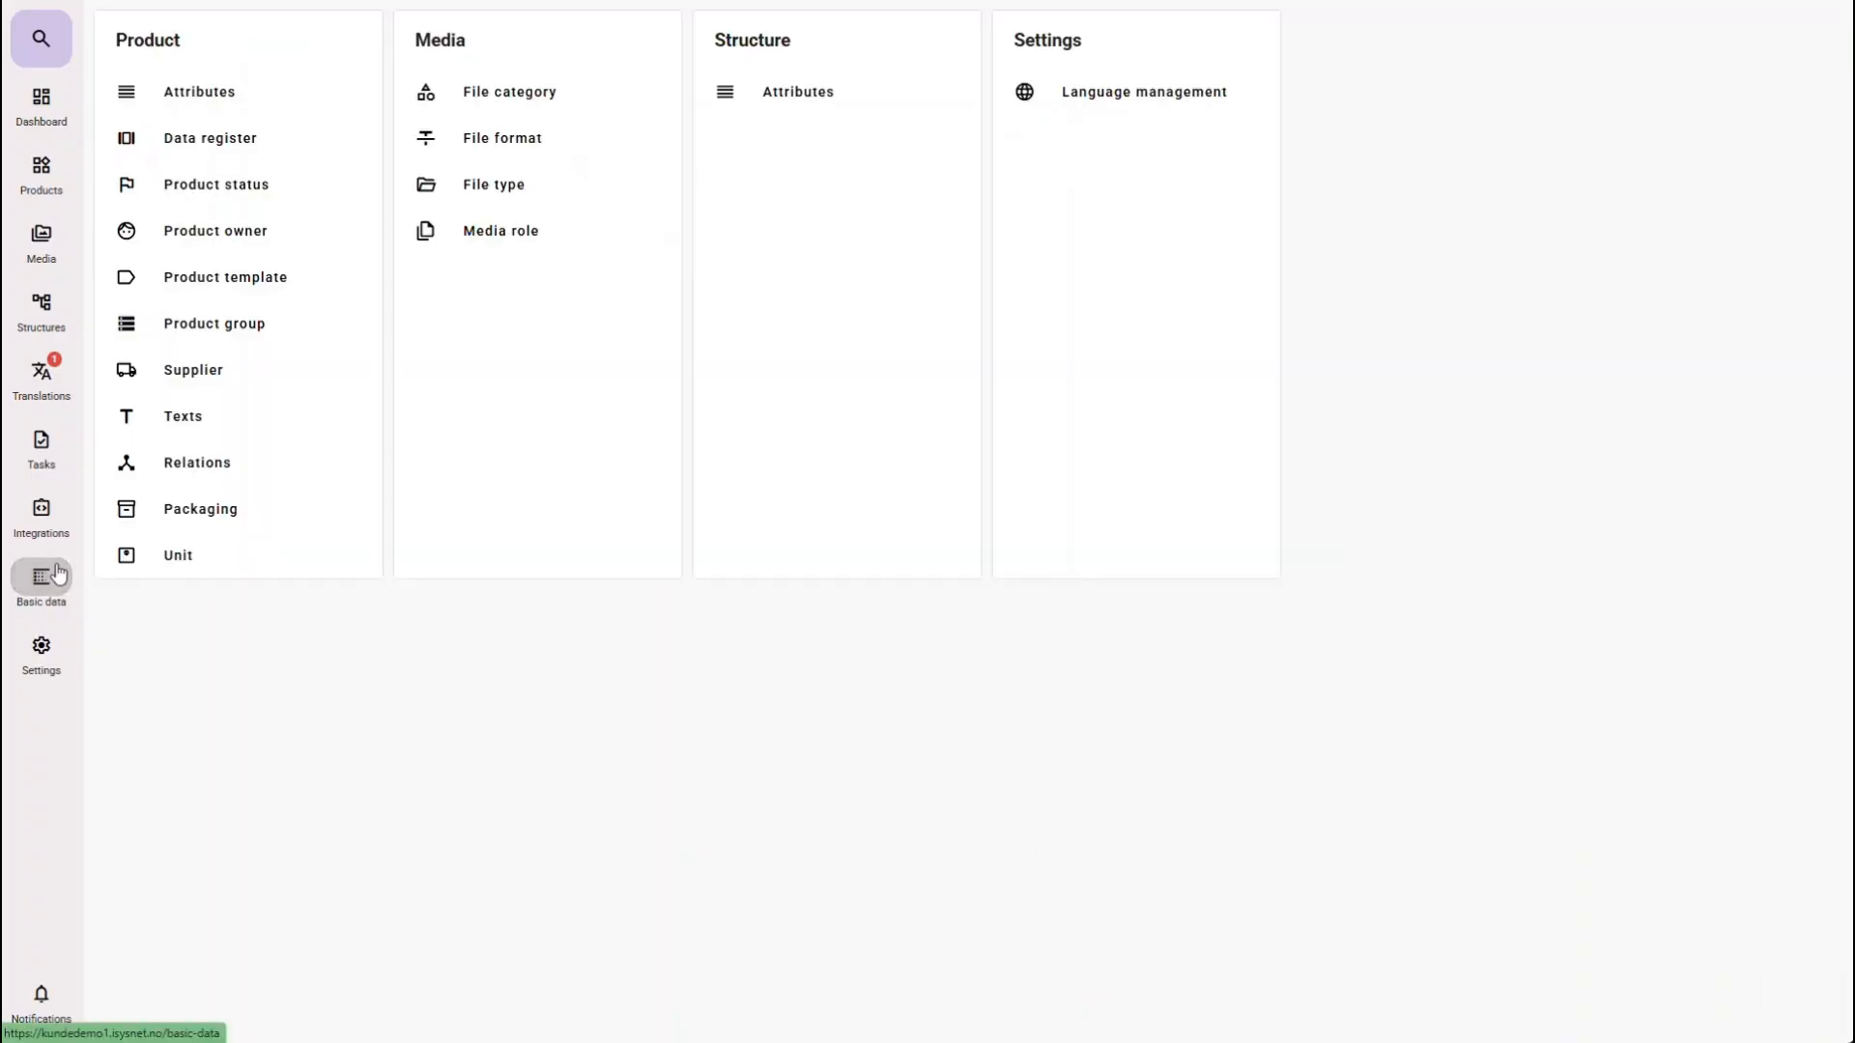
click(229, 97)
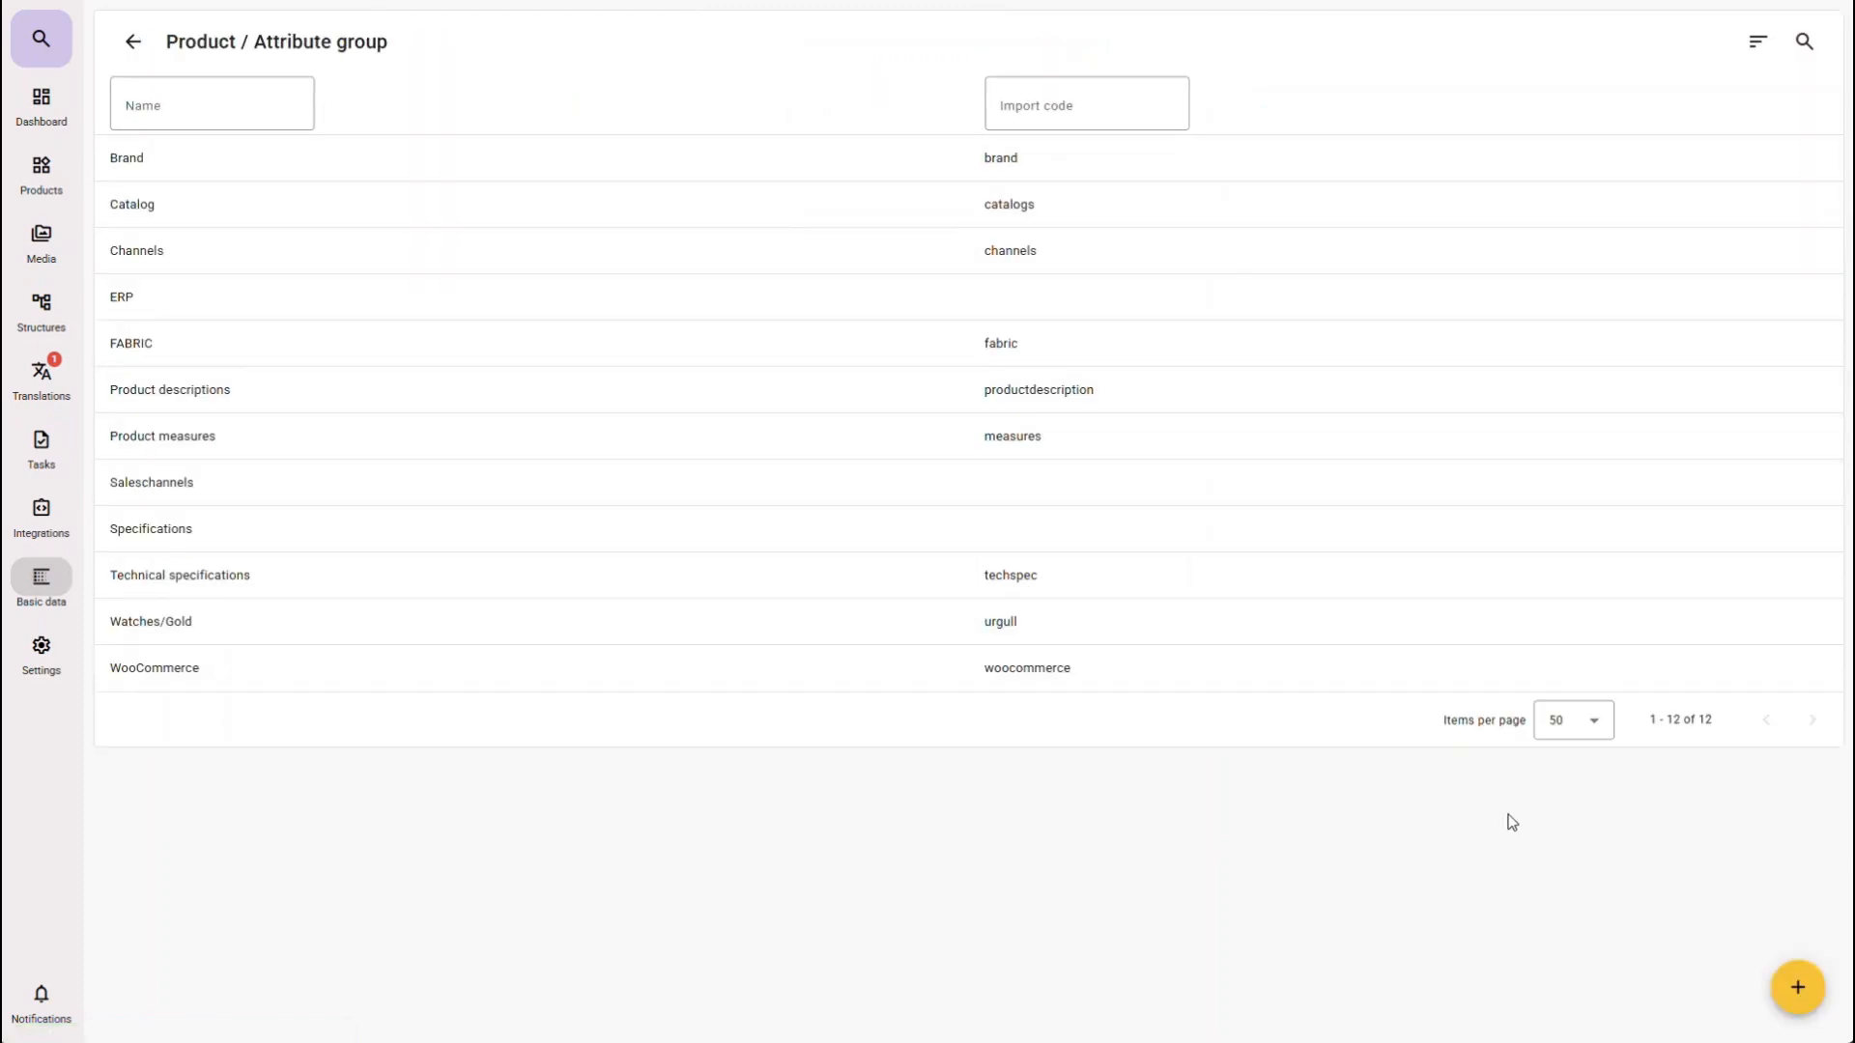
click(1807, 995)
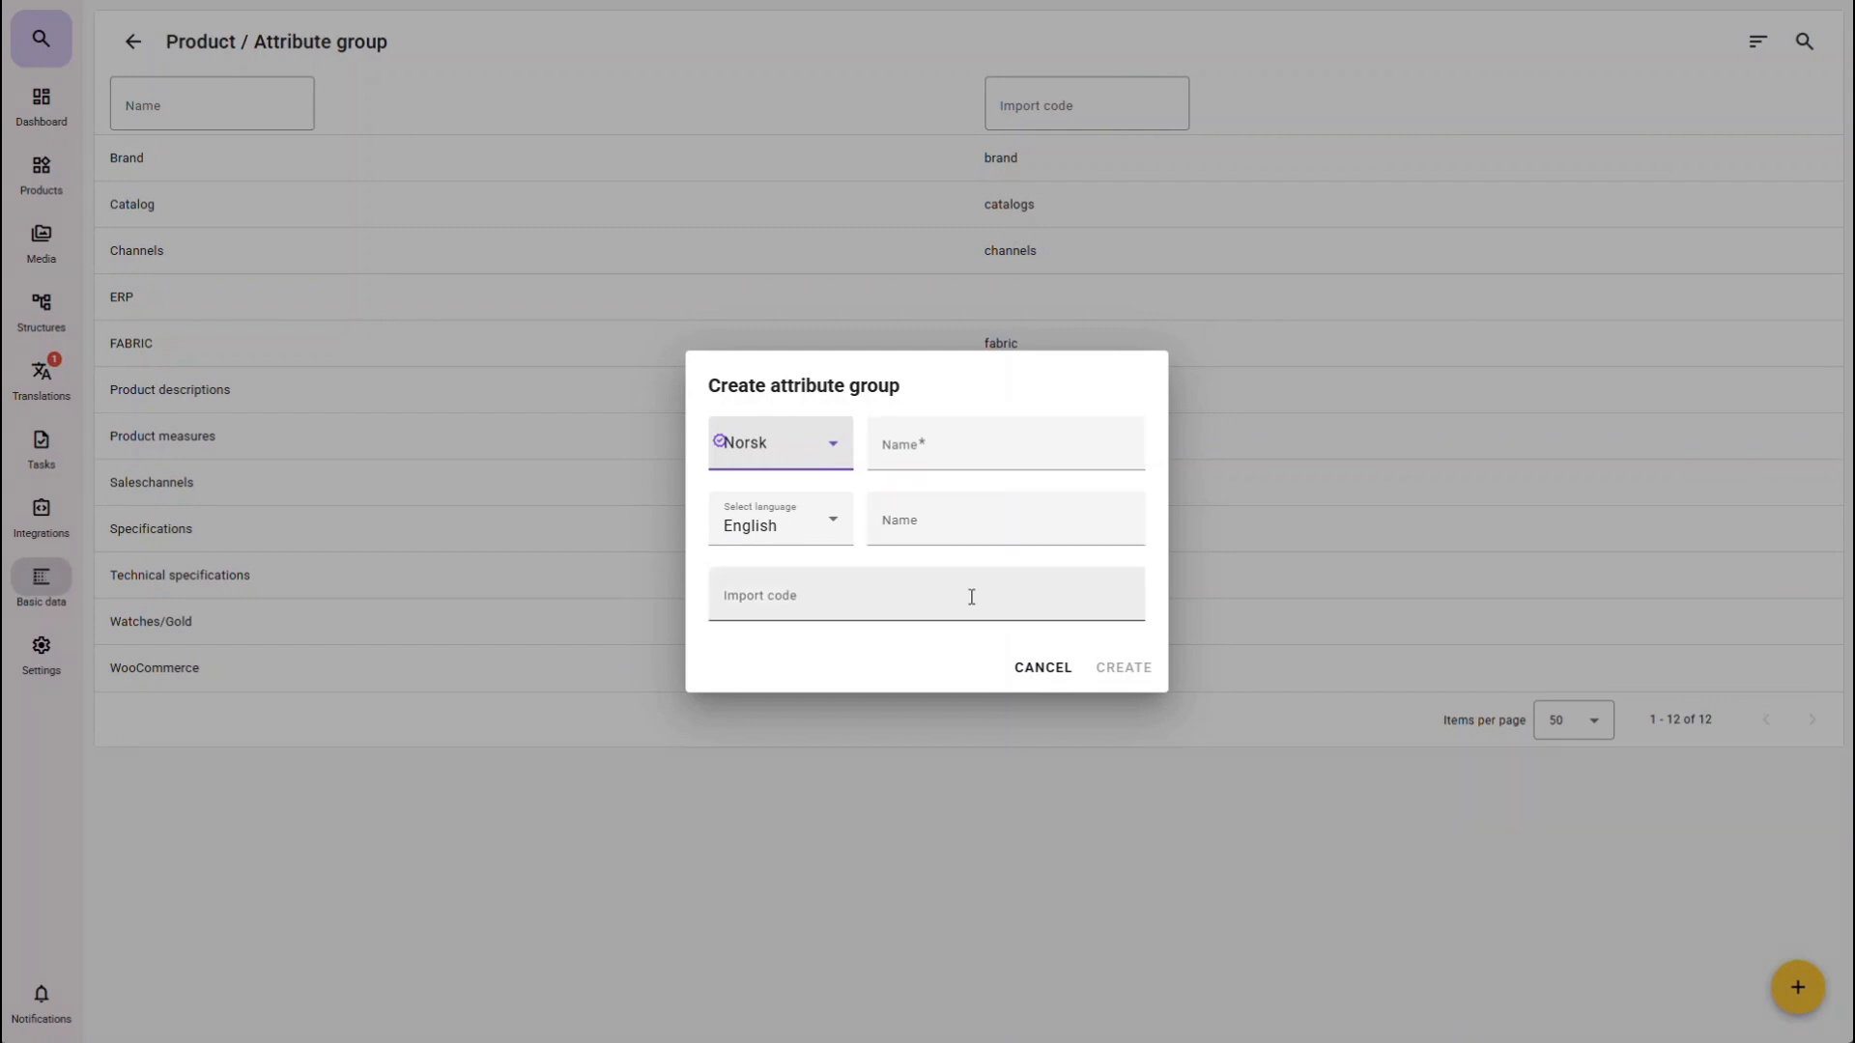
click(1045, 669)
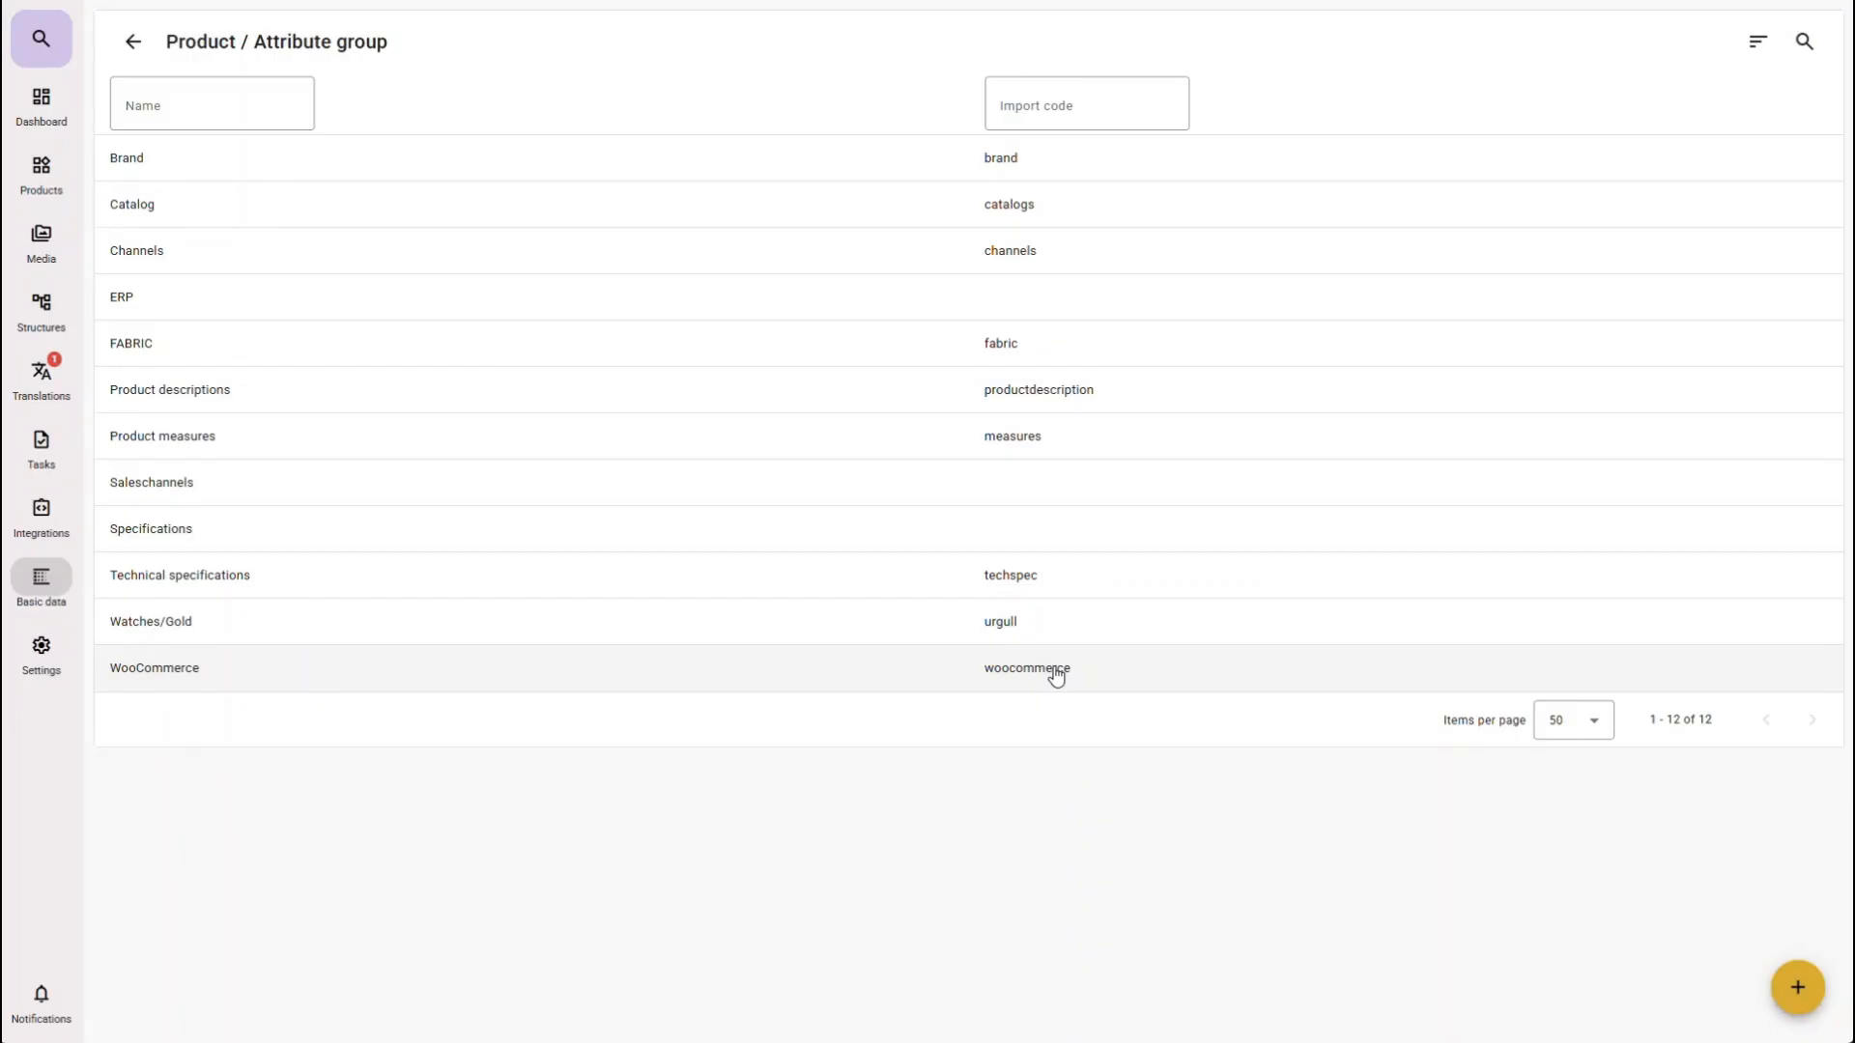
Step: Start a new attribute in the Product descriptions group and try the data types Text and Universal text
click(665, 390)
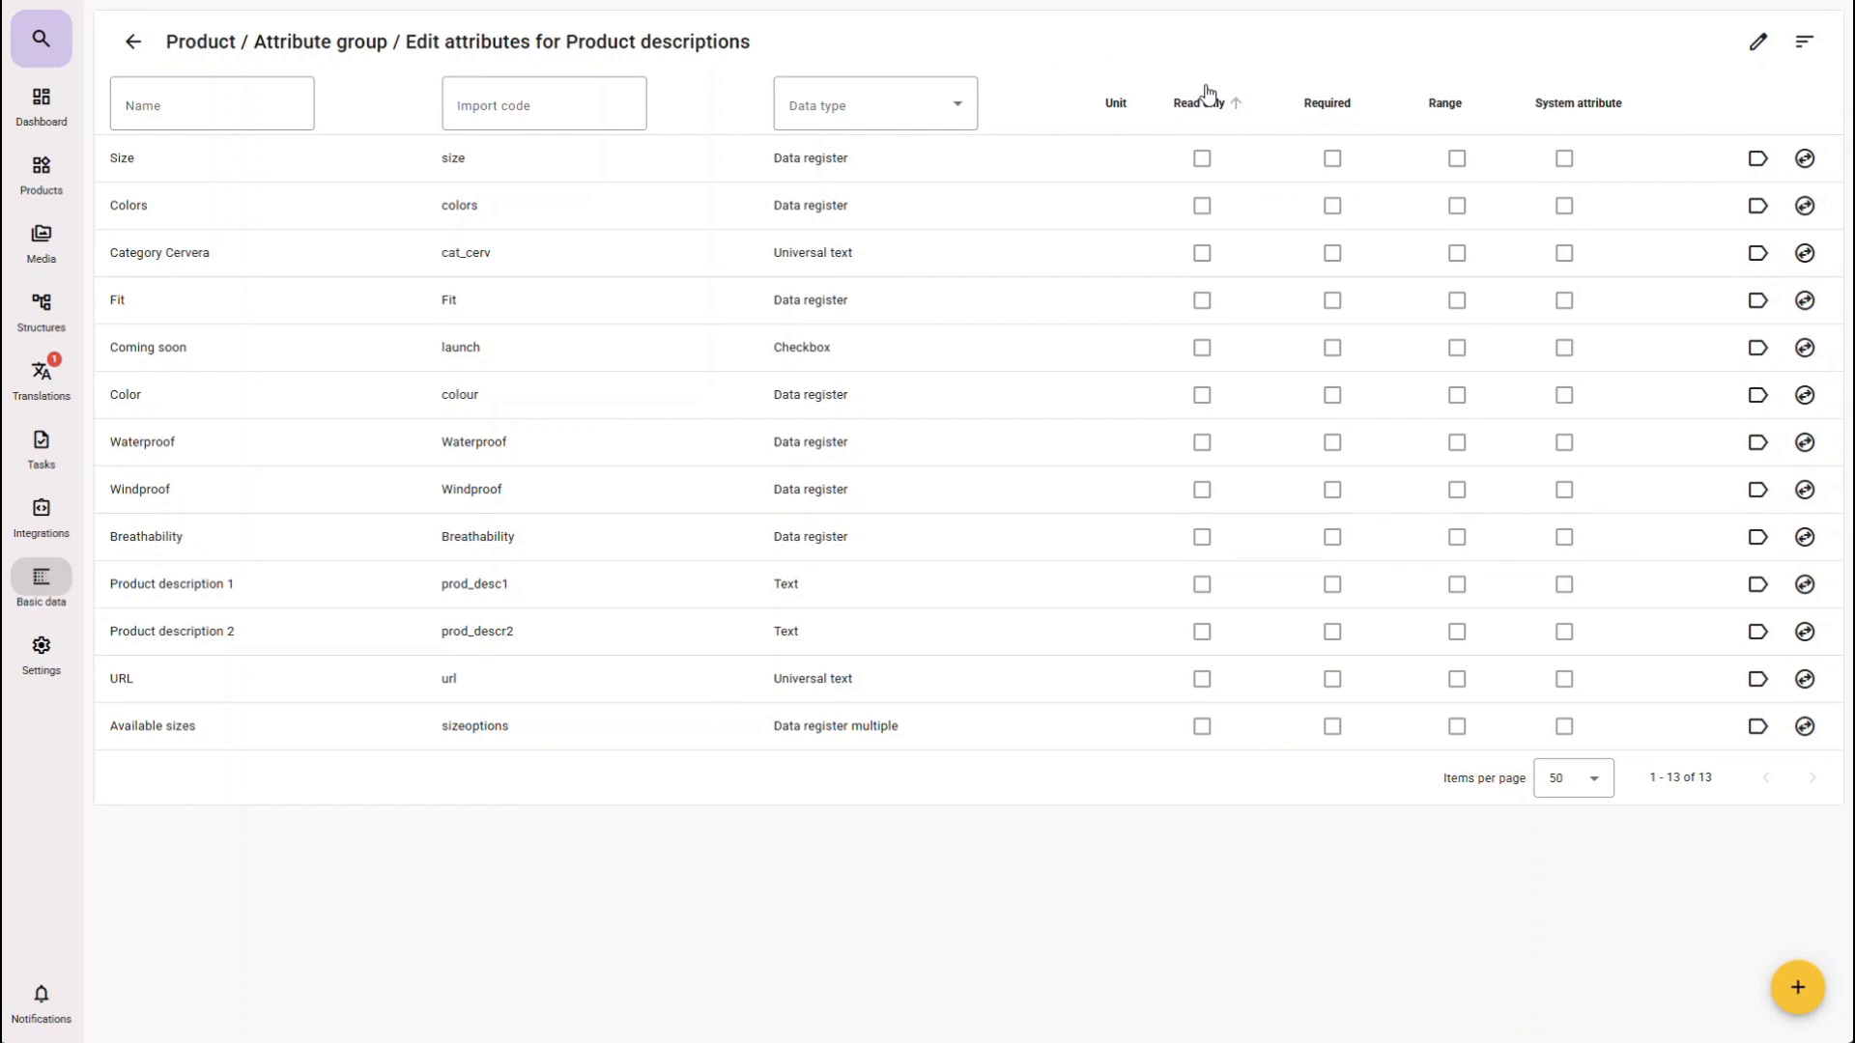
click(1796, 1001)
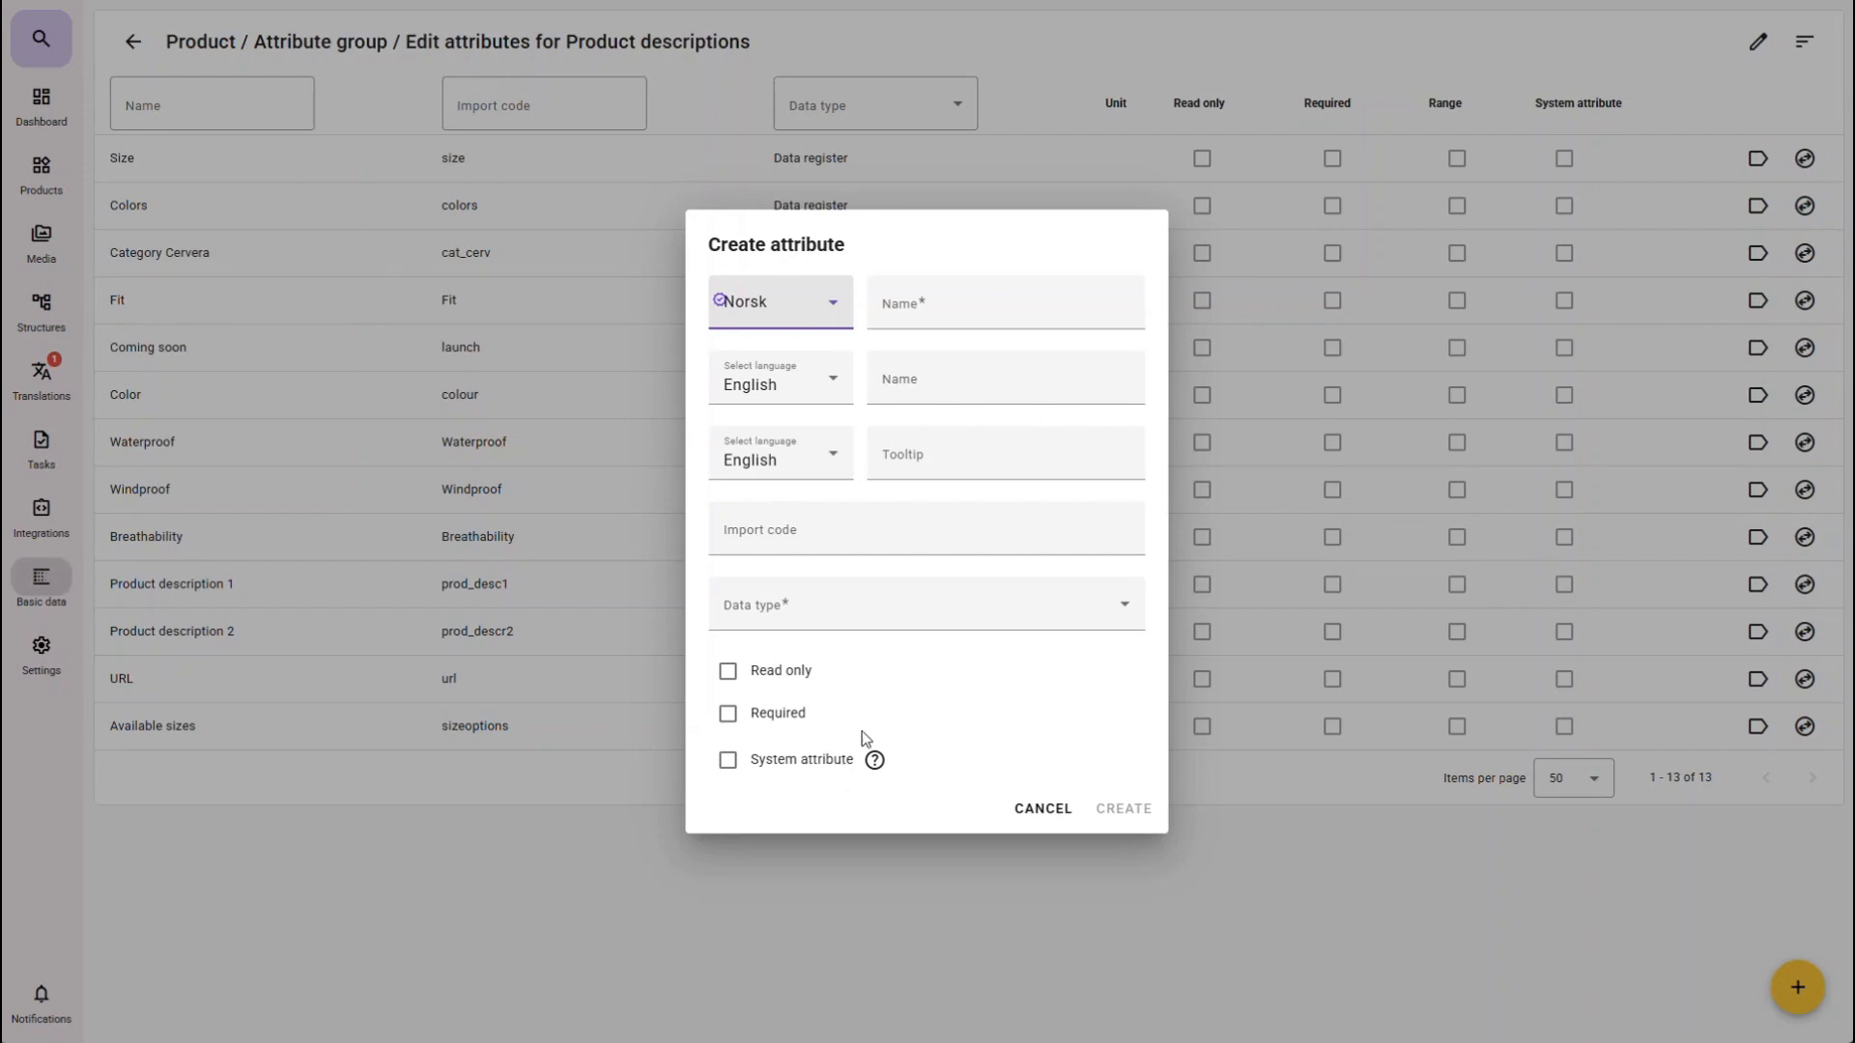
click(876, 606)
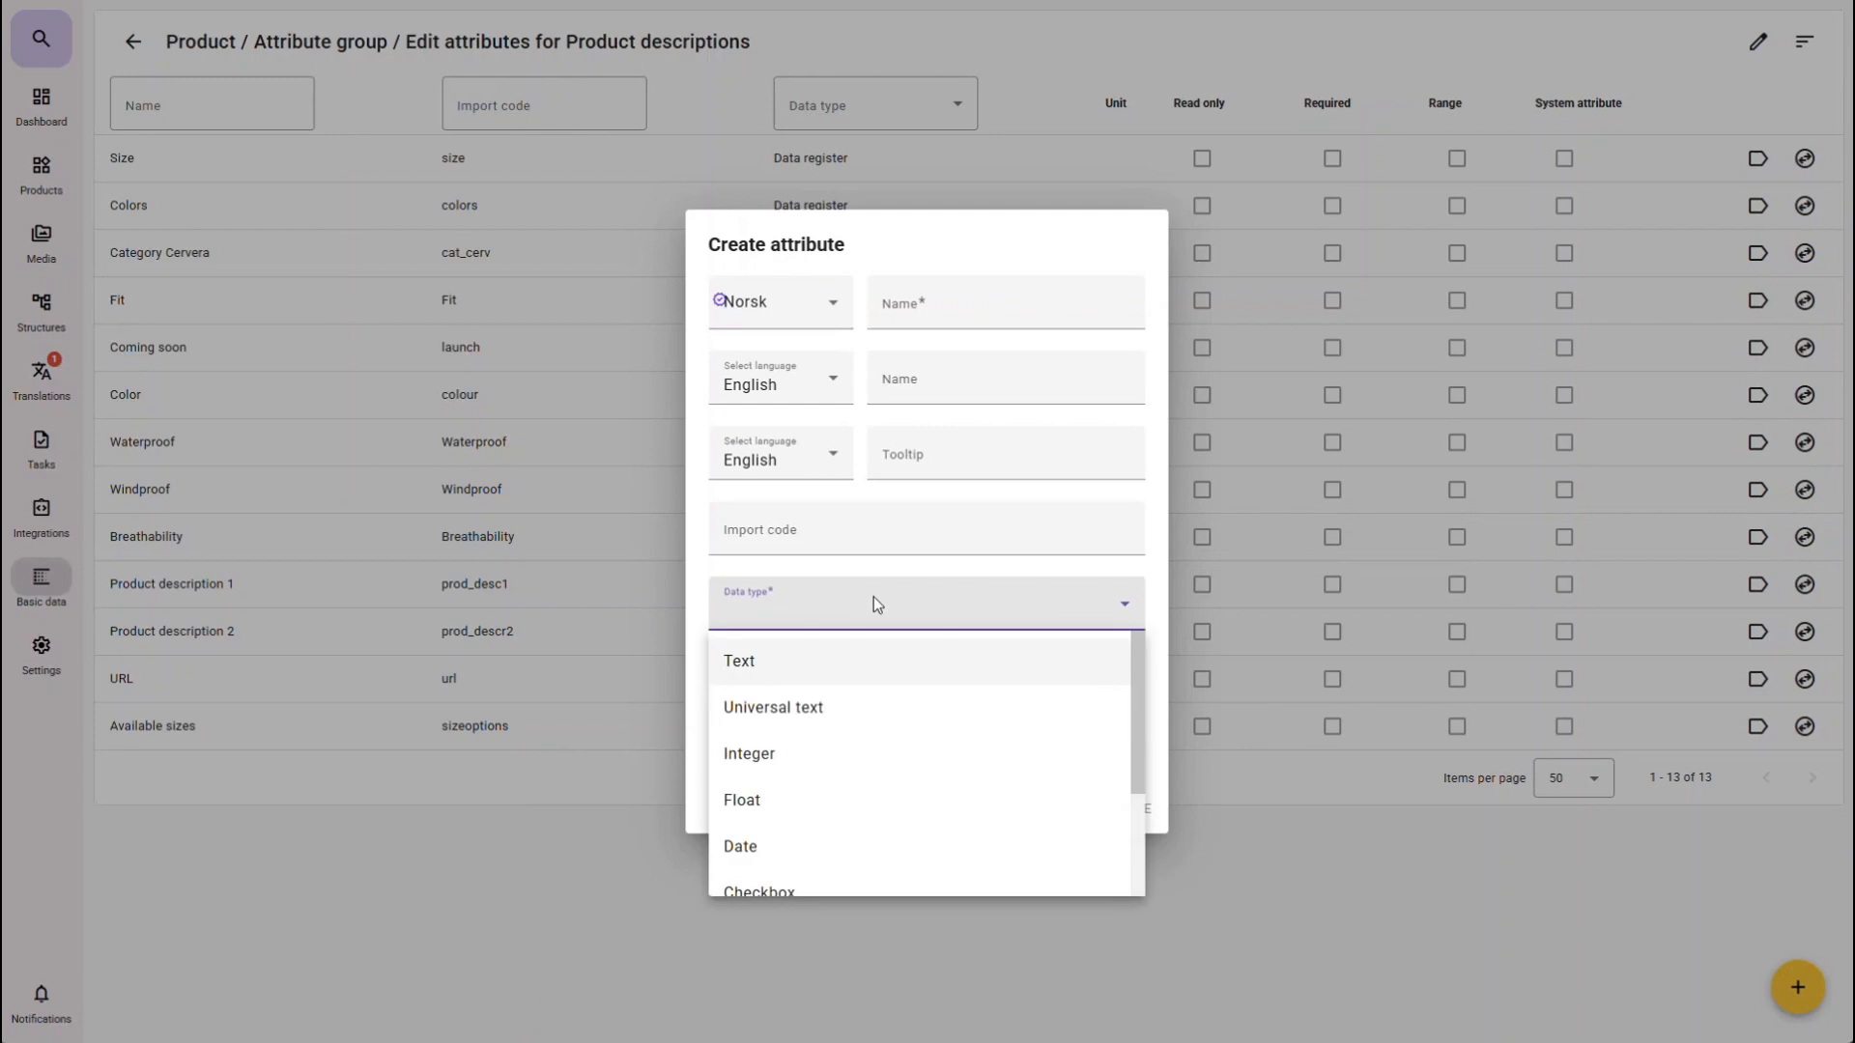
click(790, 675)
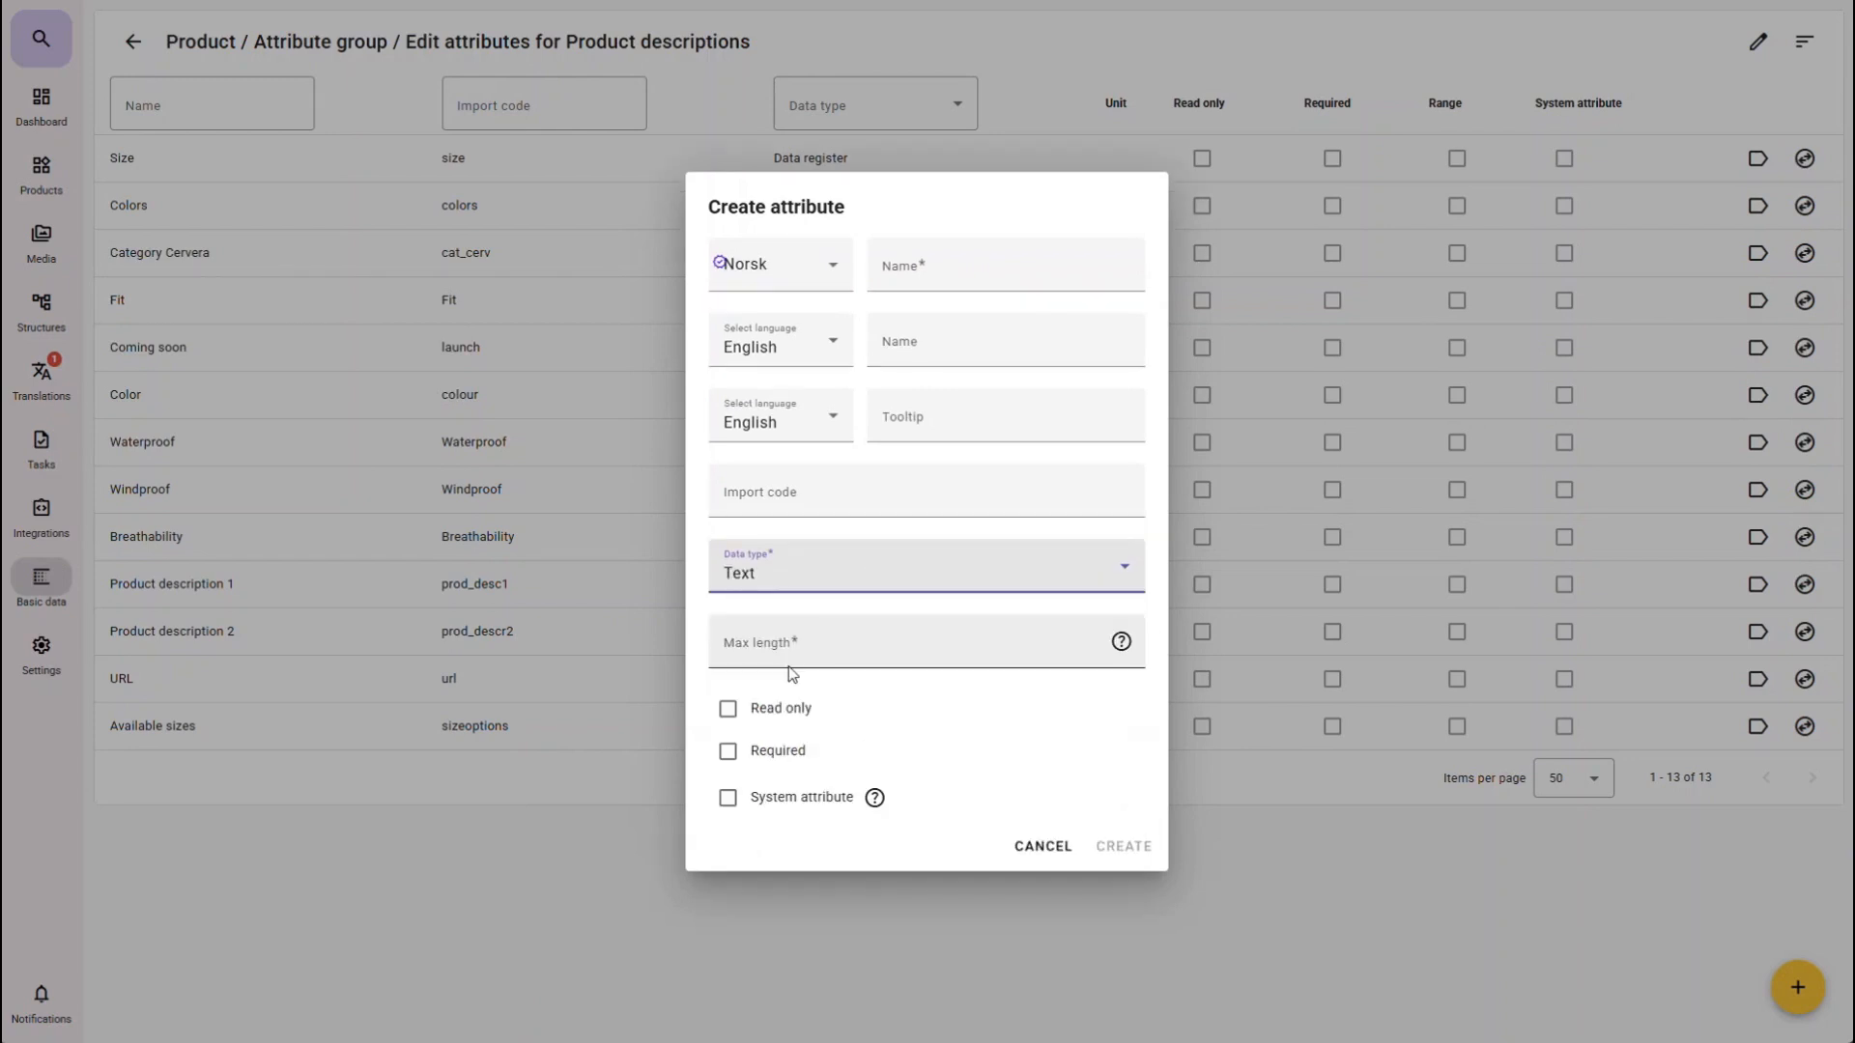
click(819, 566)
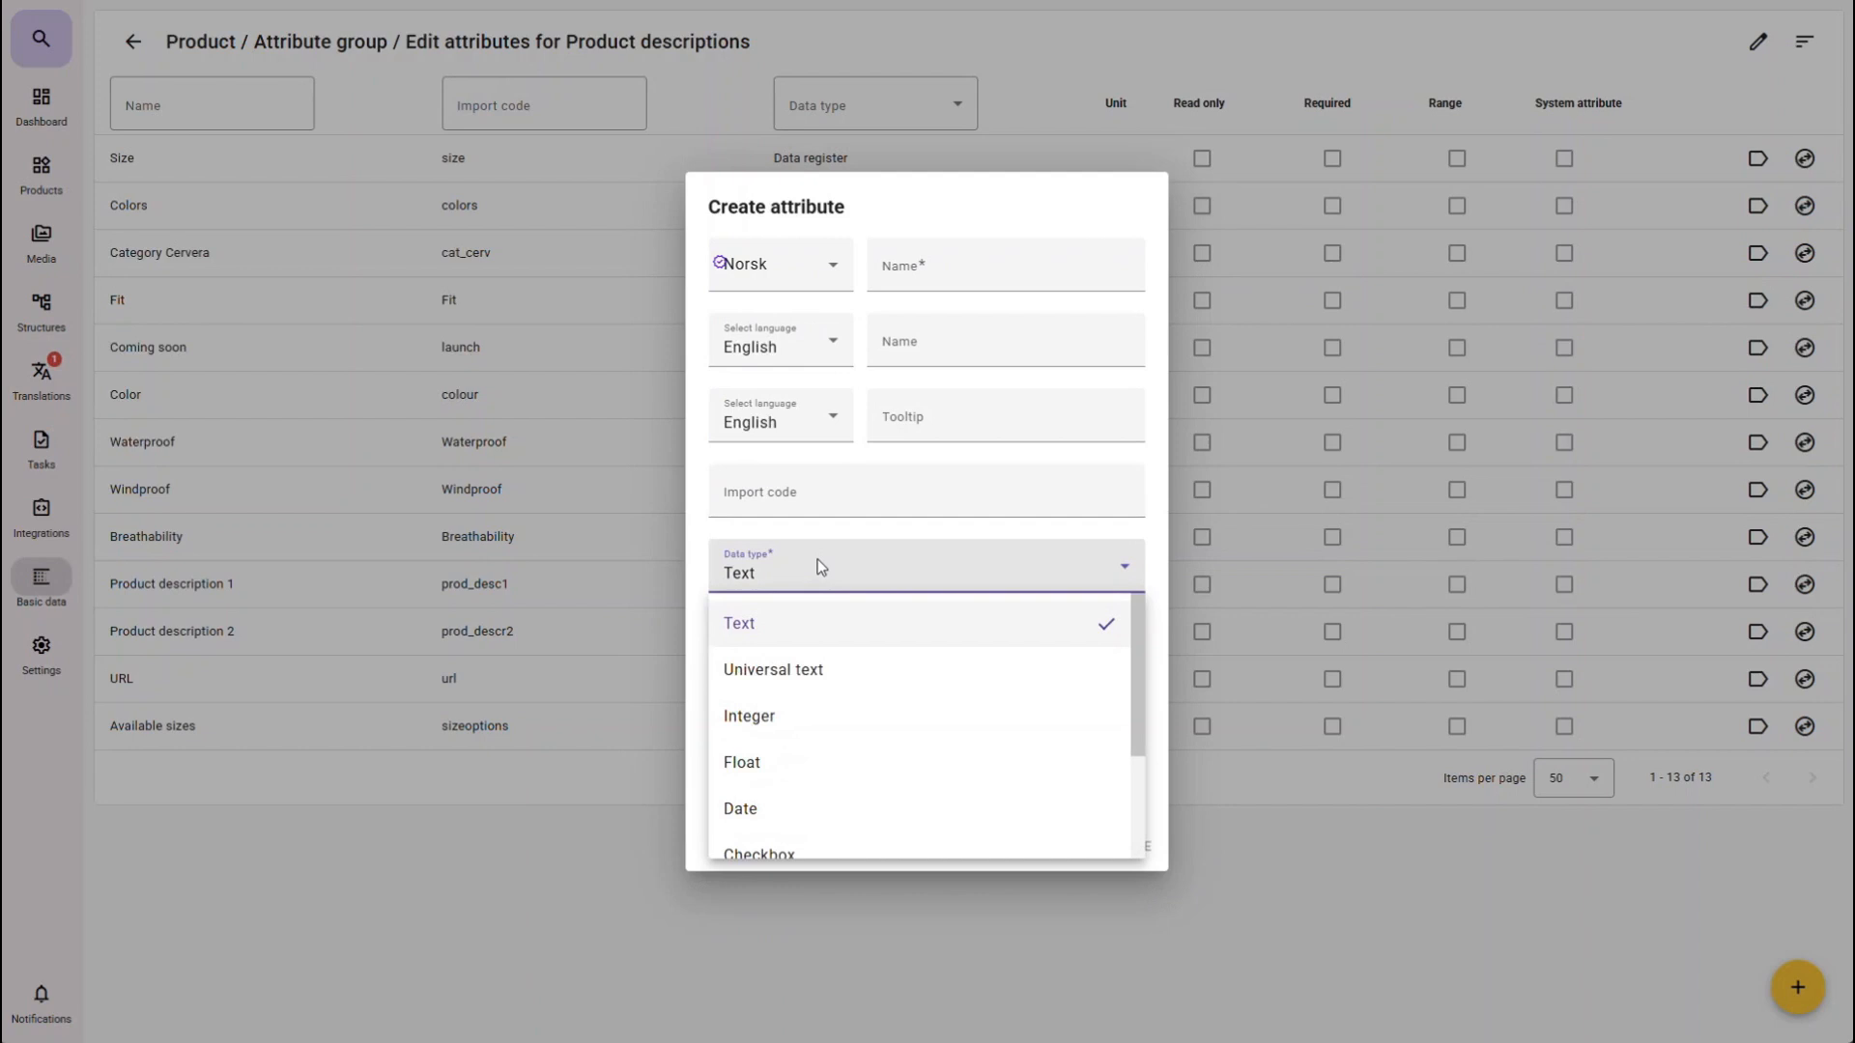
click(805, 672)
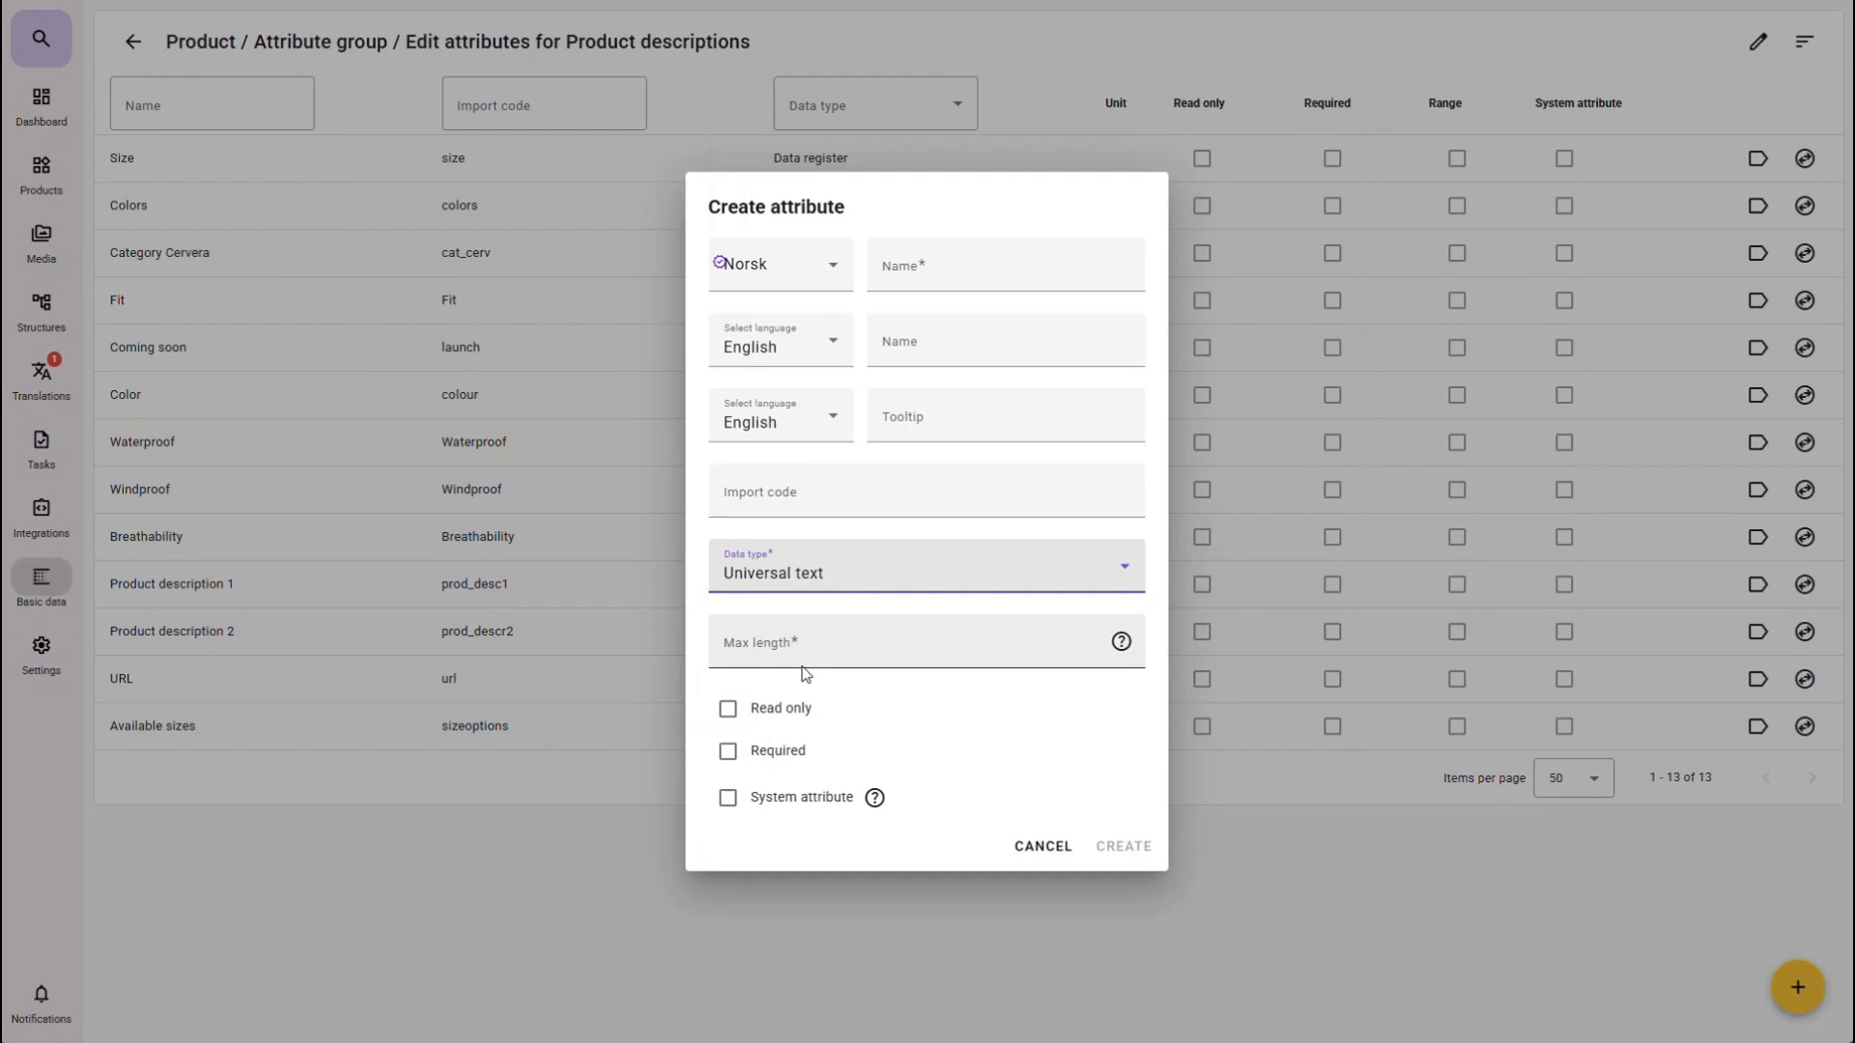
Step: Try the Integer data type with the unit metre (m), switching the Range option on and off
click(812, 583)
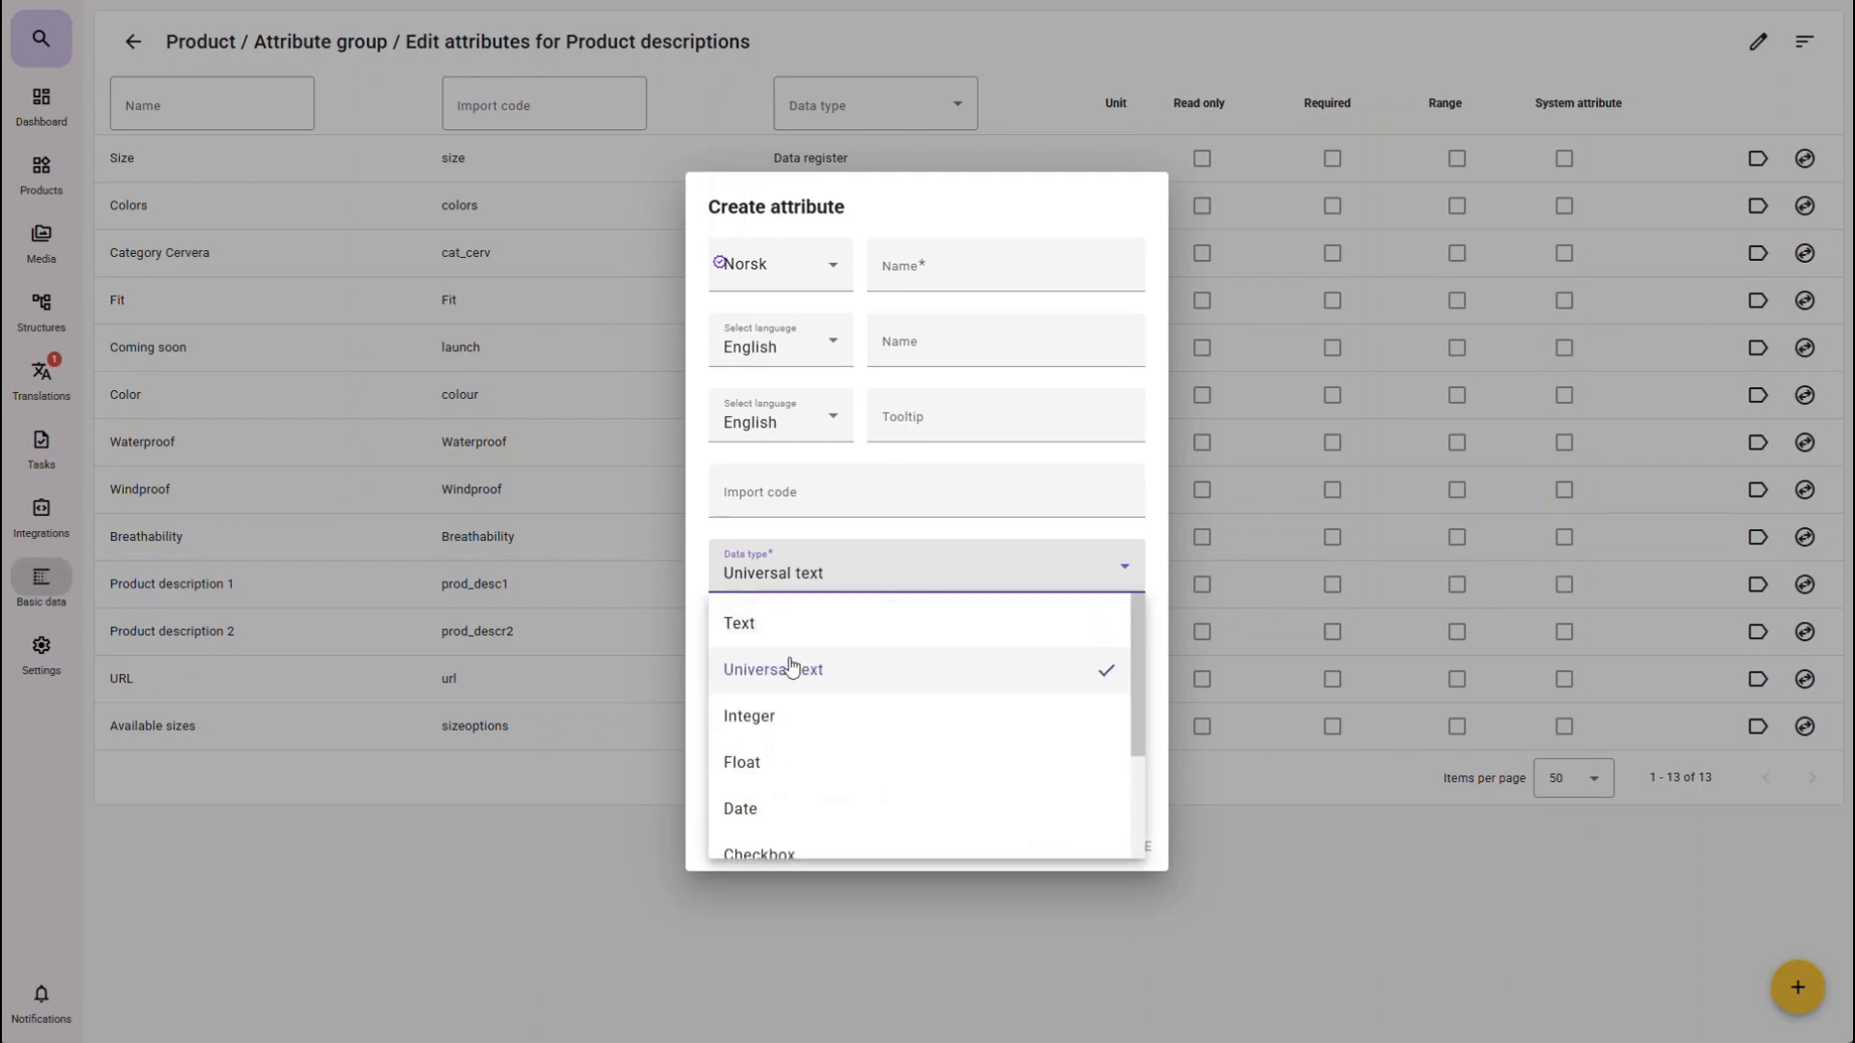
click(782, 717)
click(863, 616)
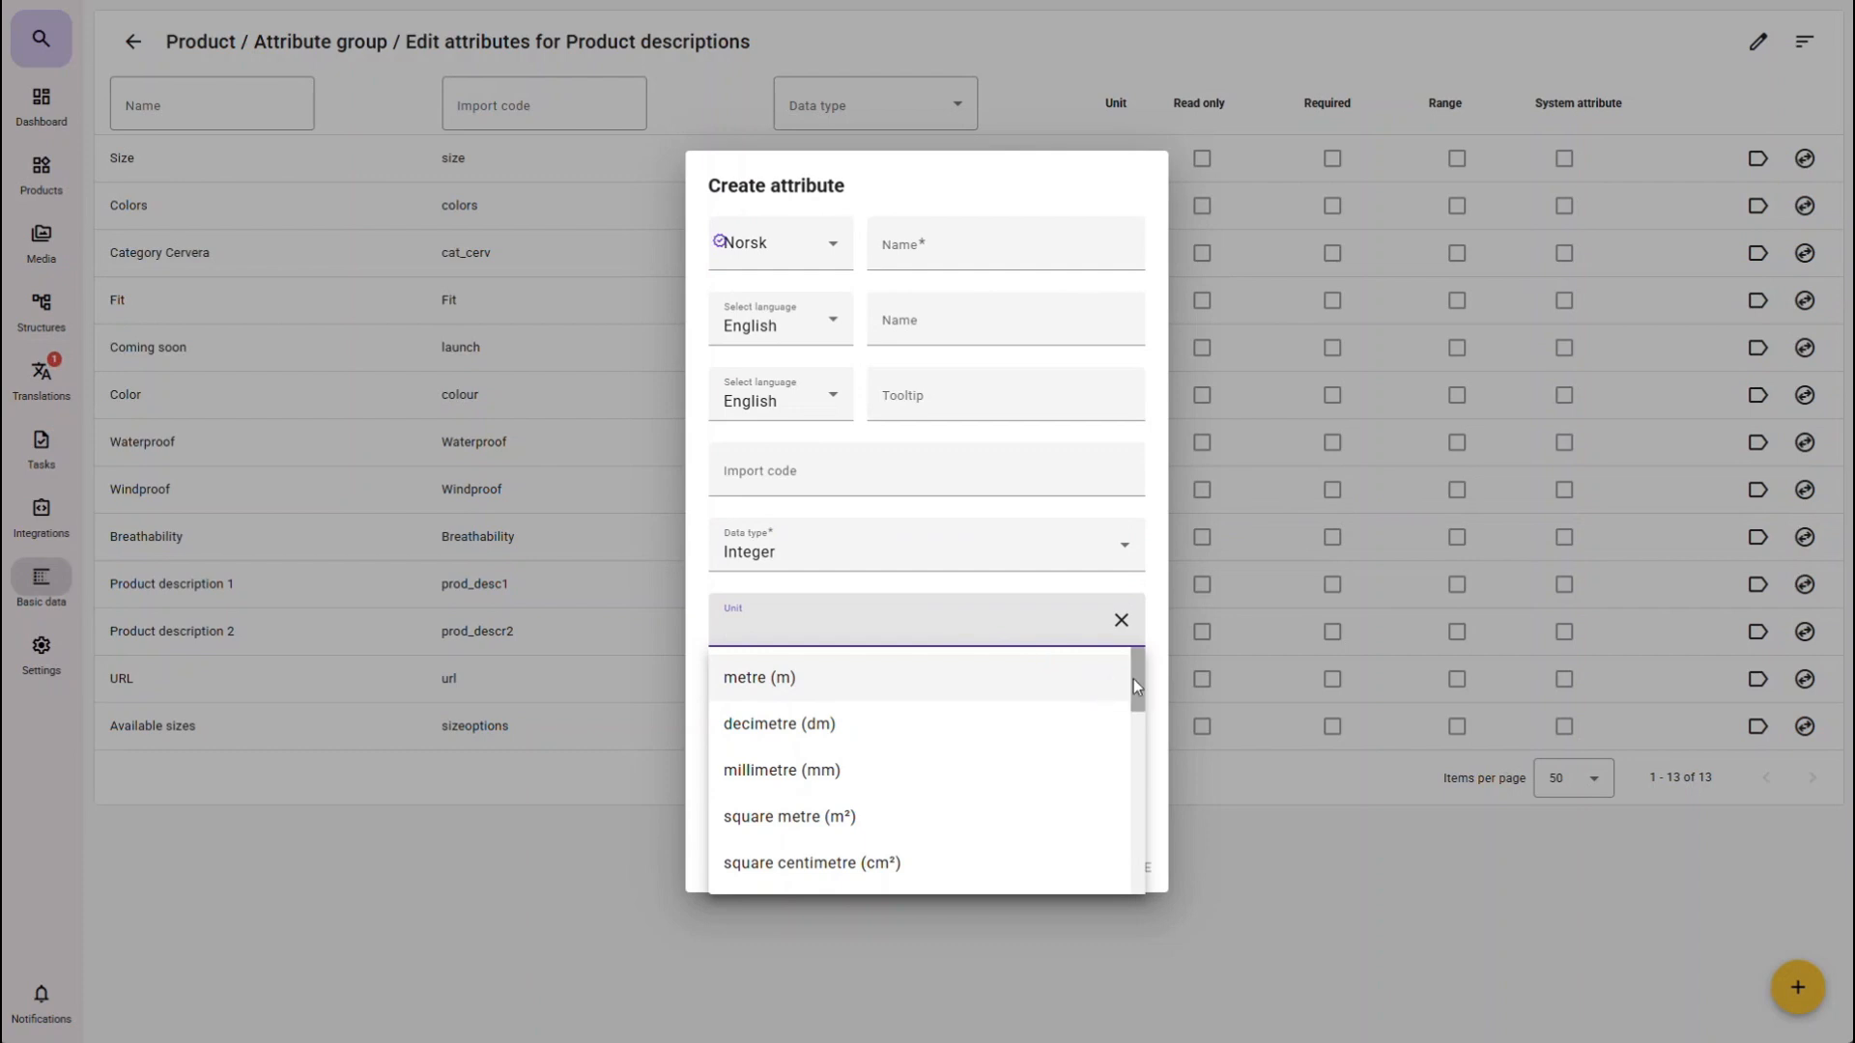
click(1087, 686)
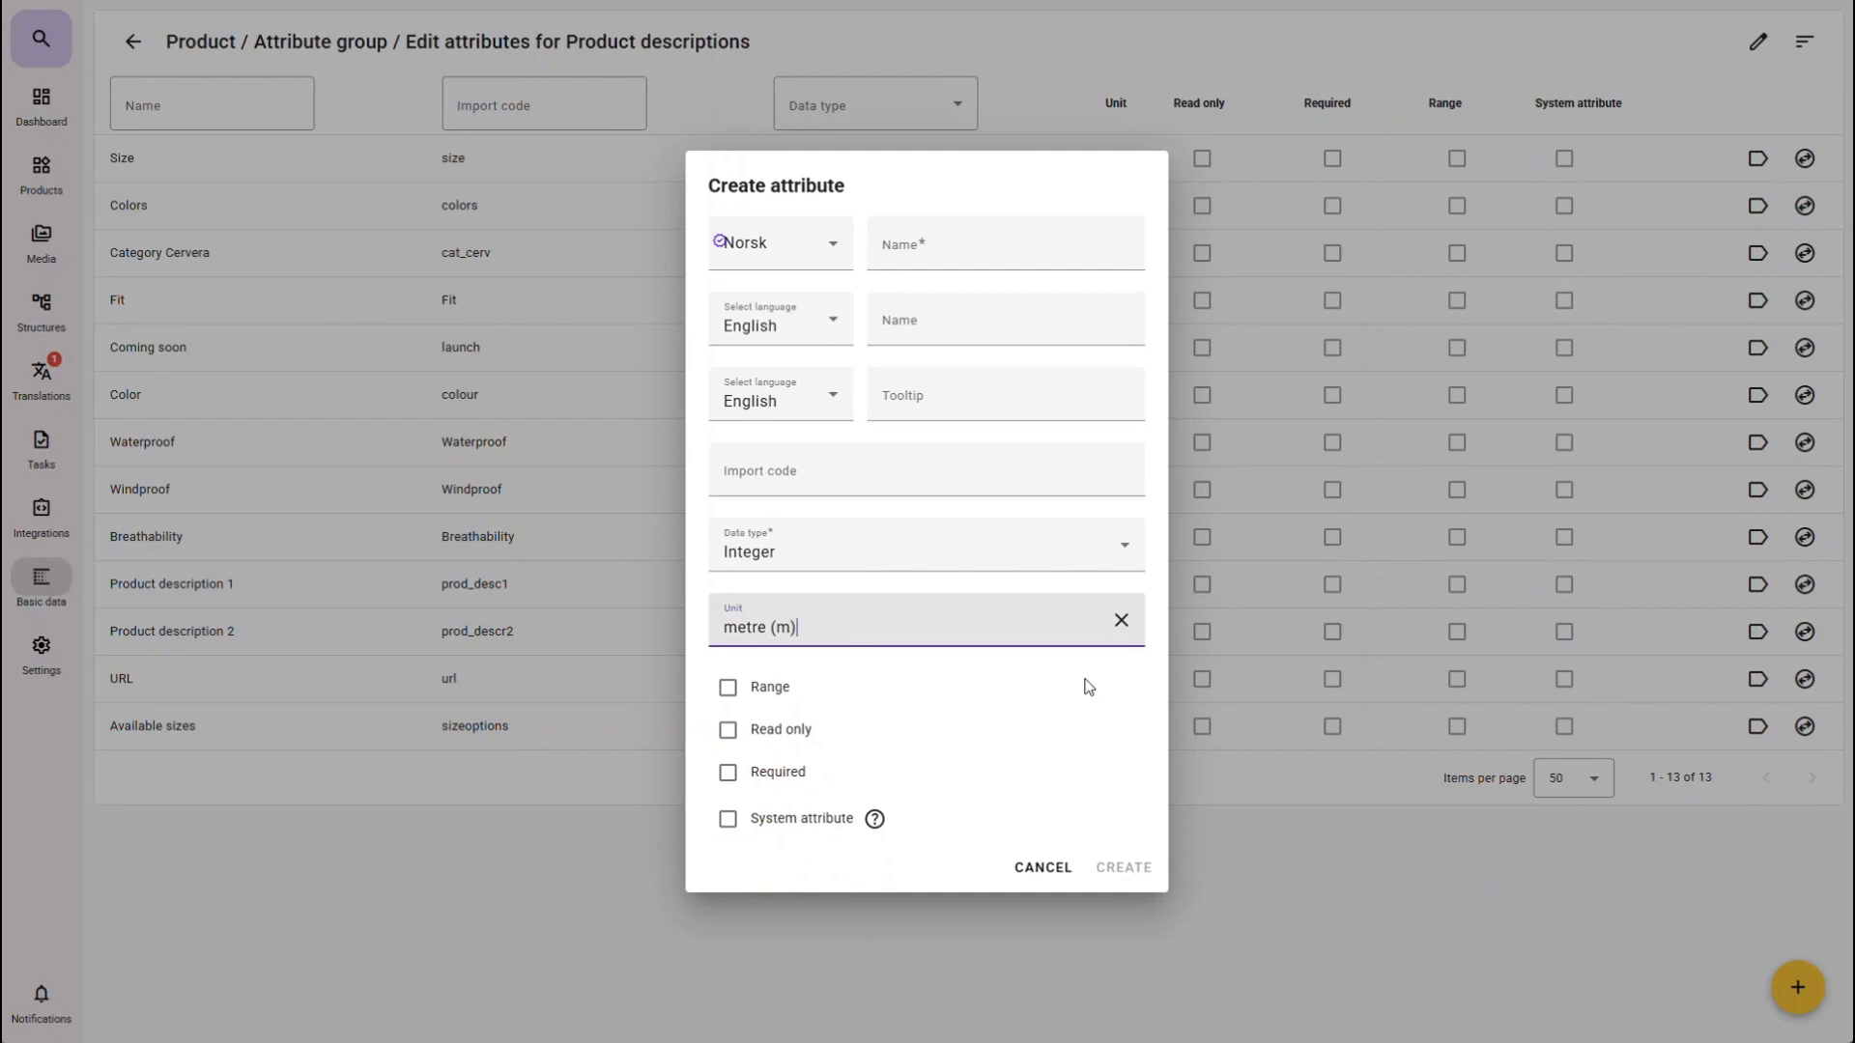
click(726, 687)
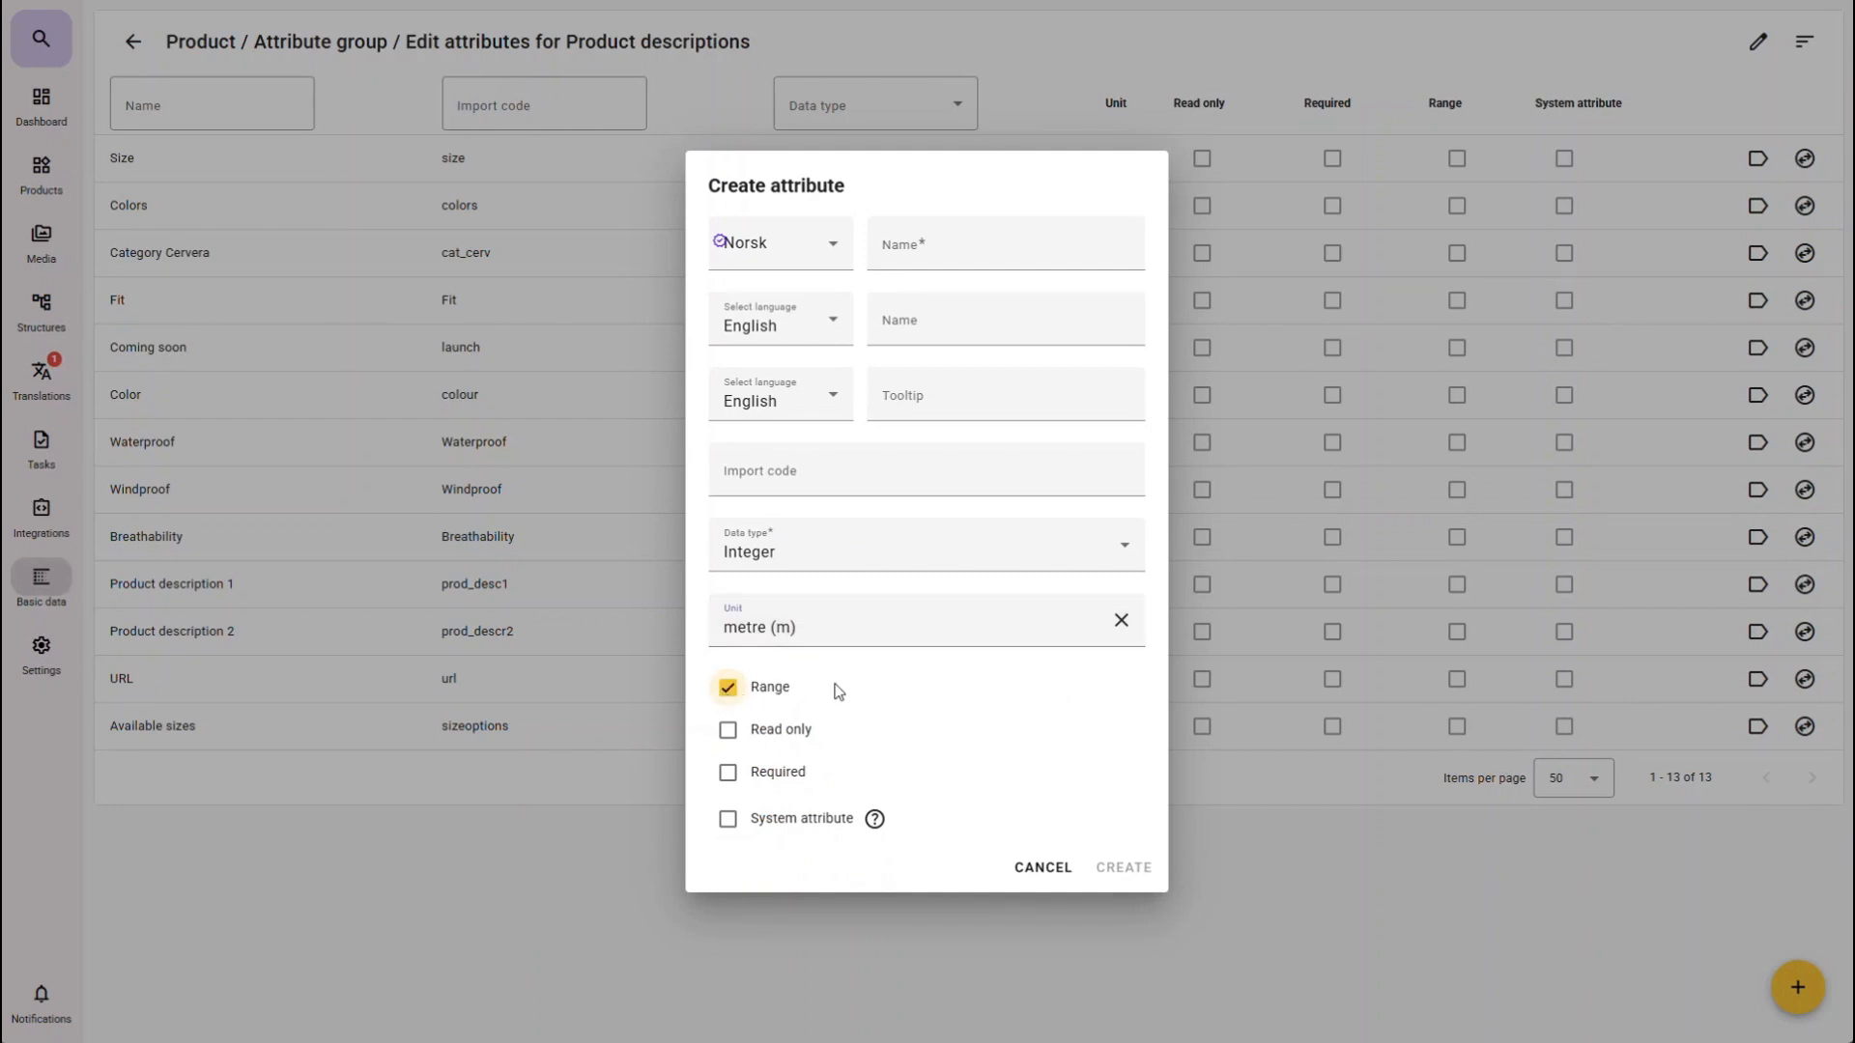
click(727, 688)
Step: Try the data types Float and Date for the new attribute, and set it to Checkbox
click(799, 563)
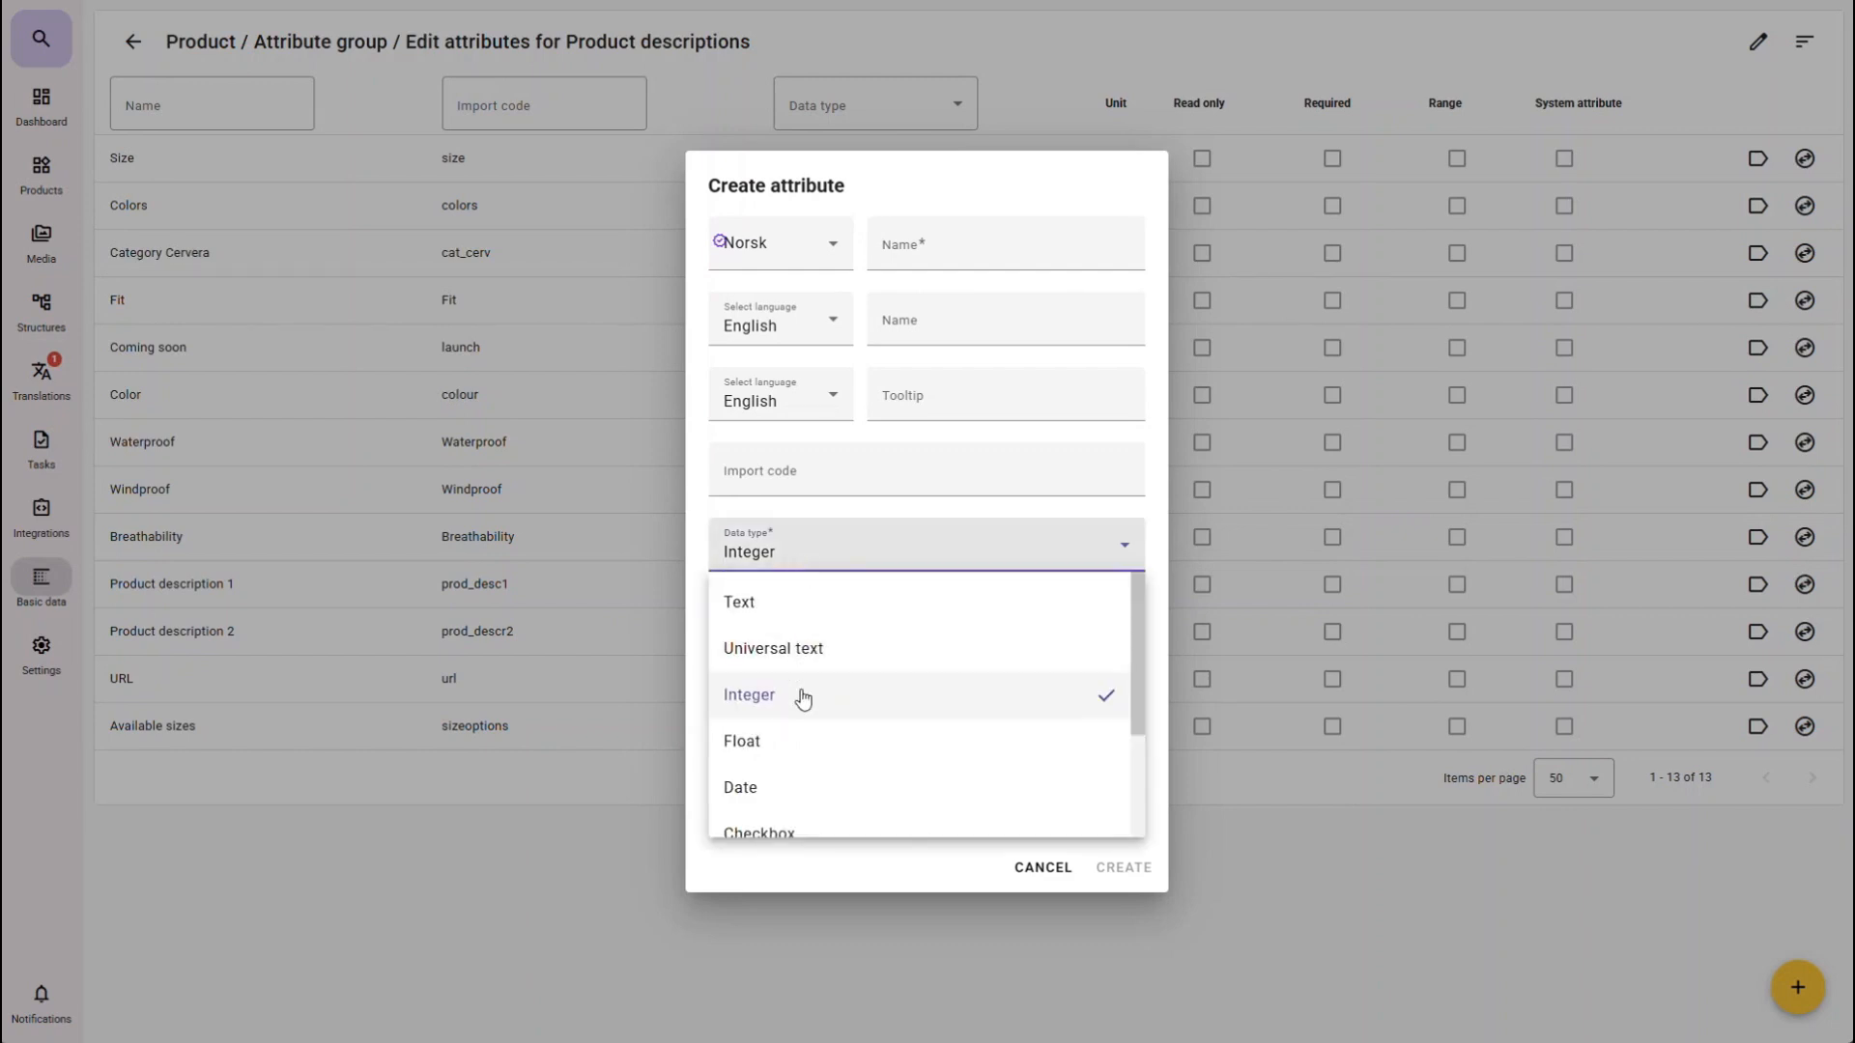
click(798, 742)
click(824, 544)
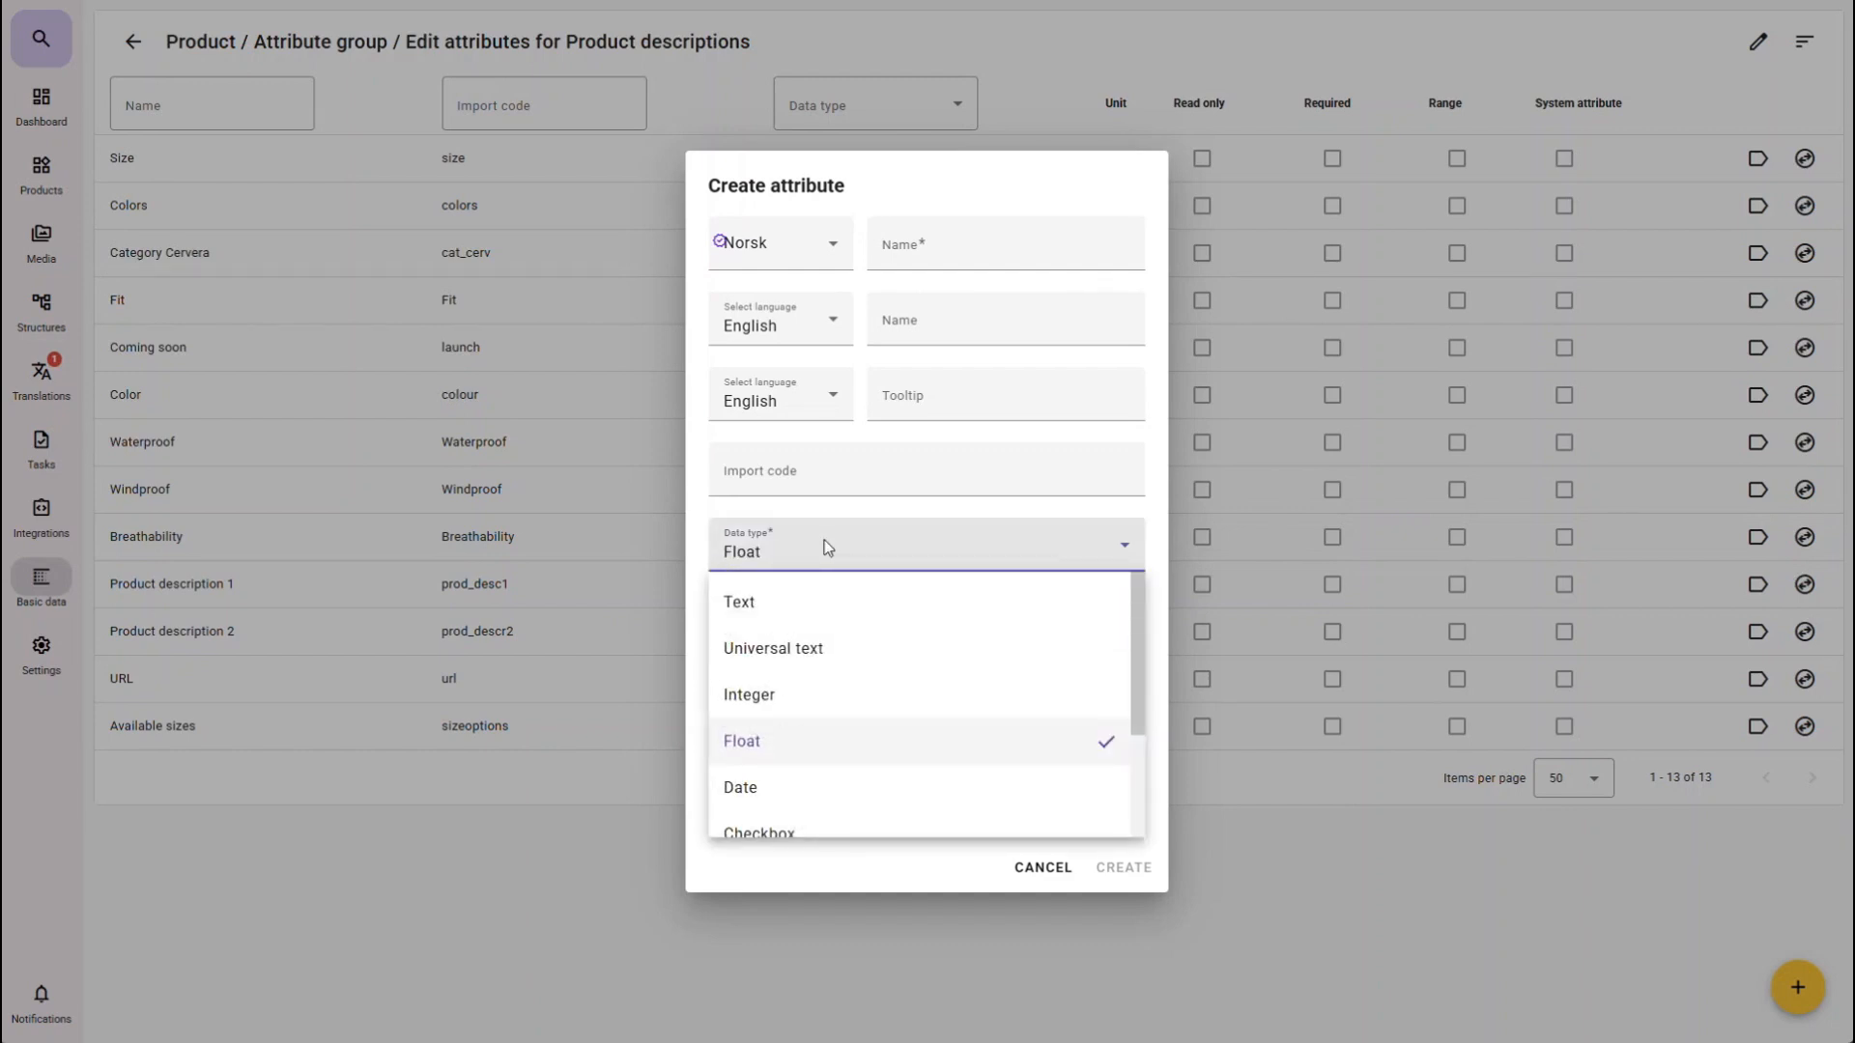
click(759, 787)
click(808, 600)
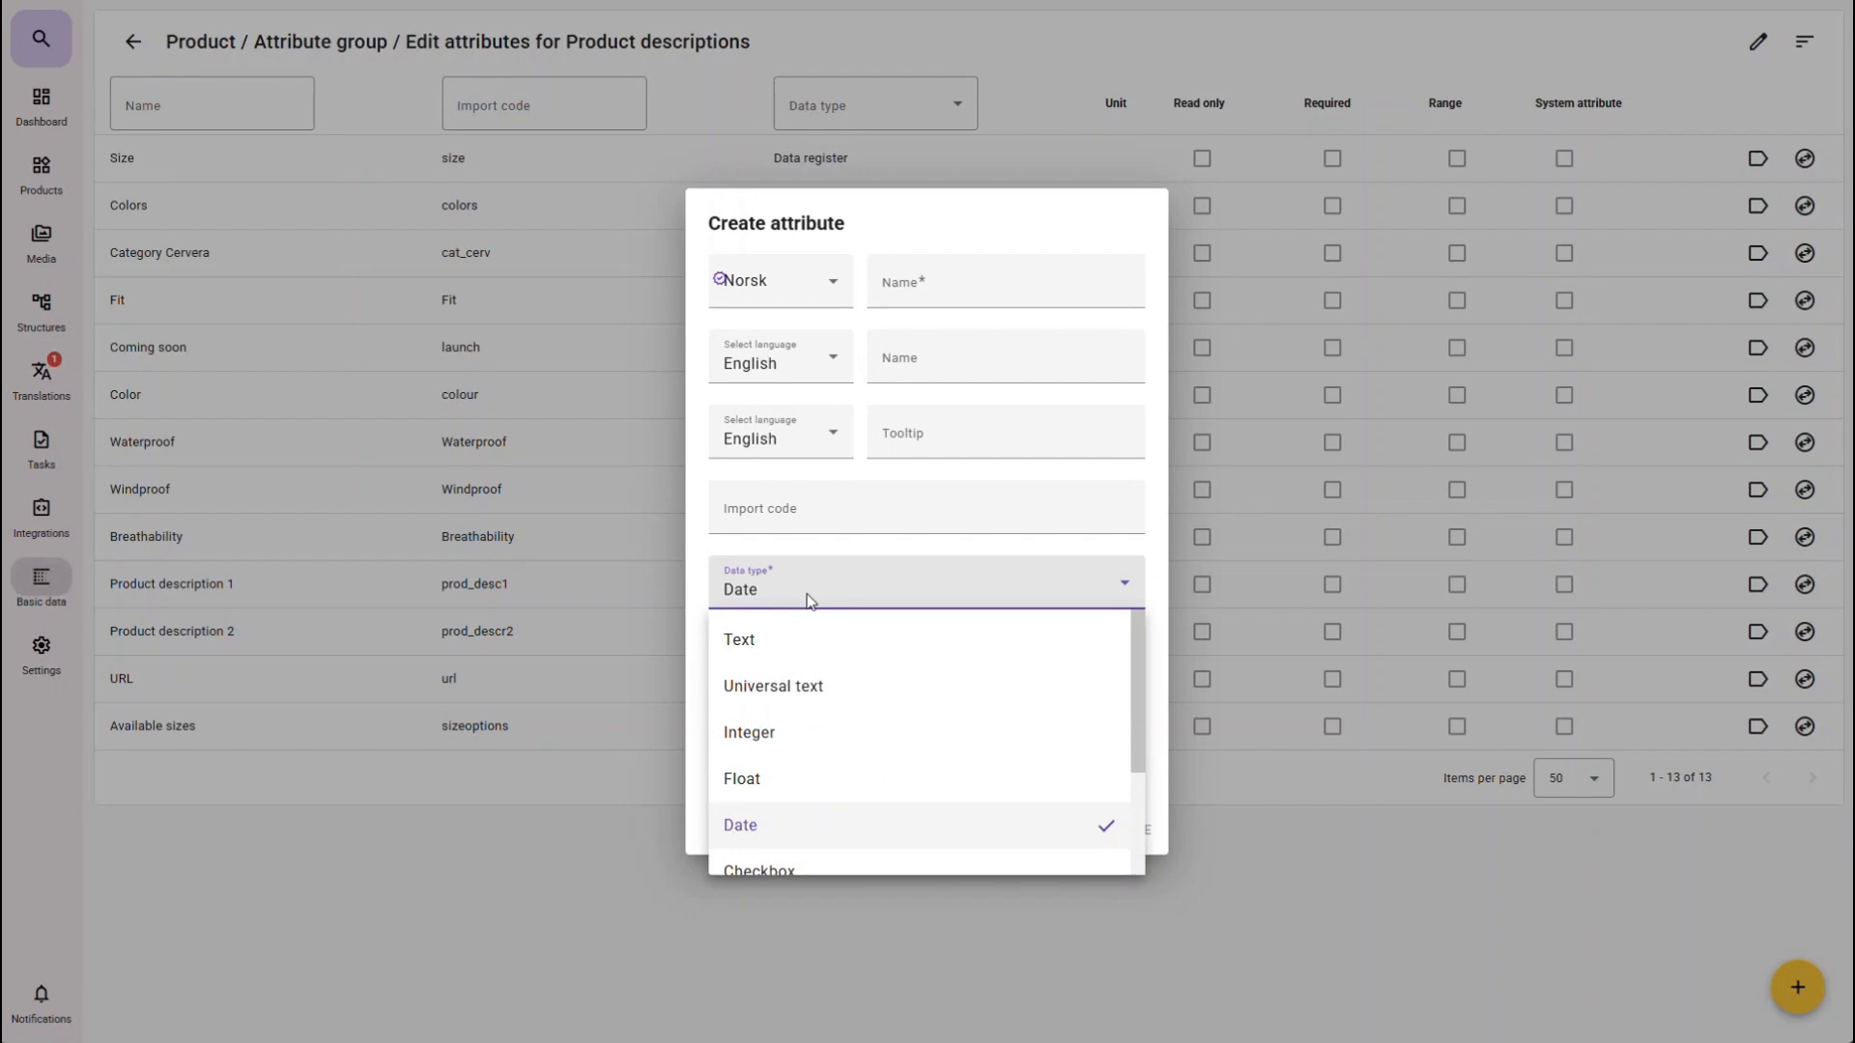
scroll(781, 720, down, 2)
click(781, 720)
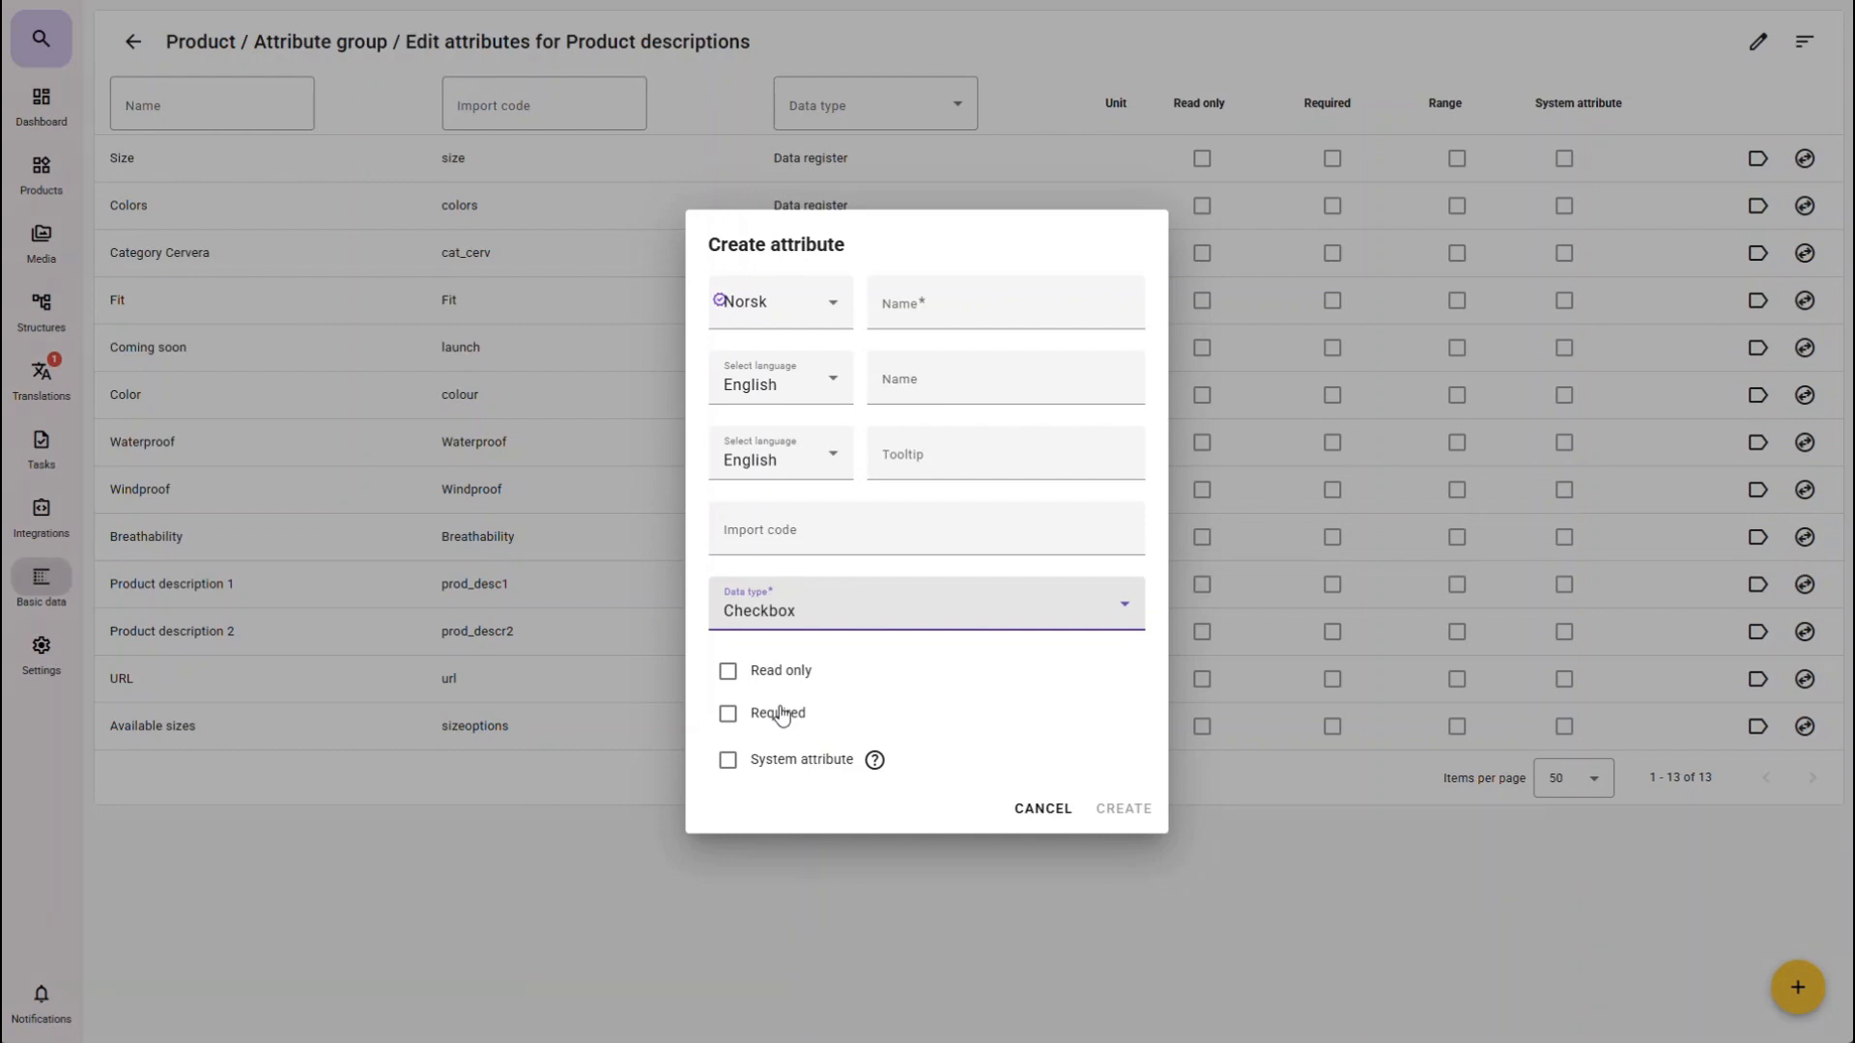
Step: Try the data types Dynamic text and Data register for the new attribute, and view the data registers available for selection
click(813, 620)
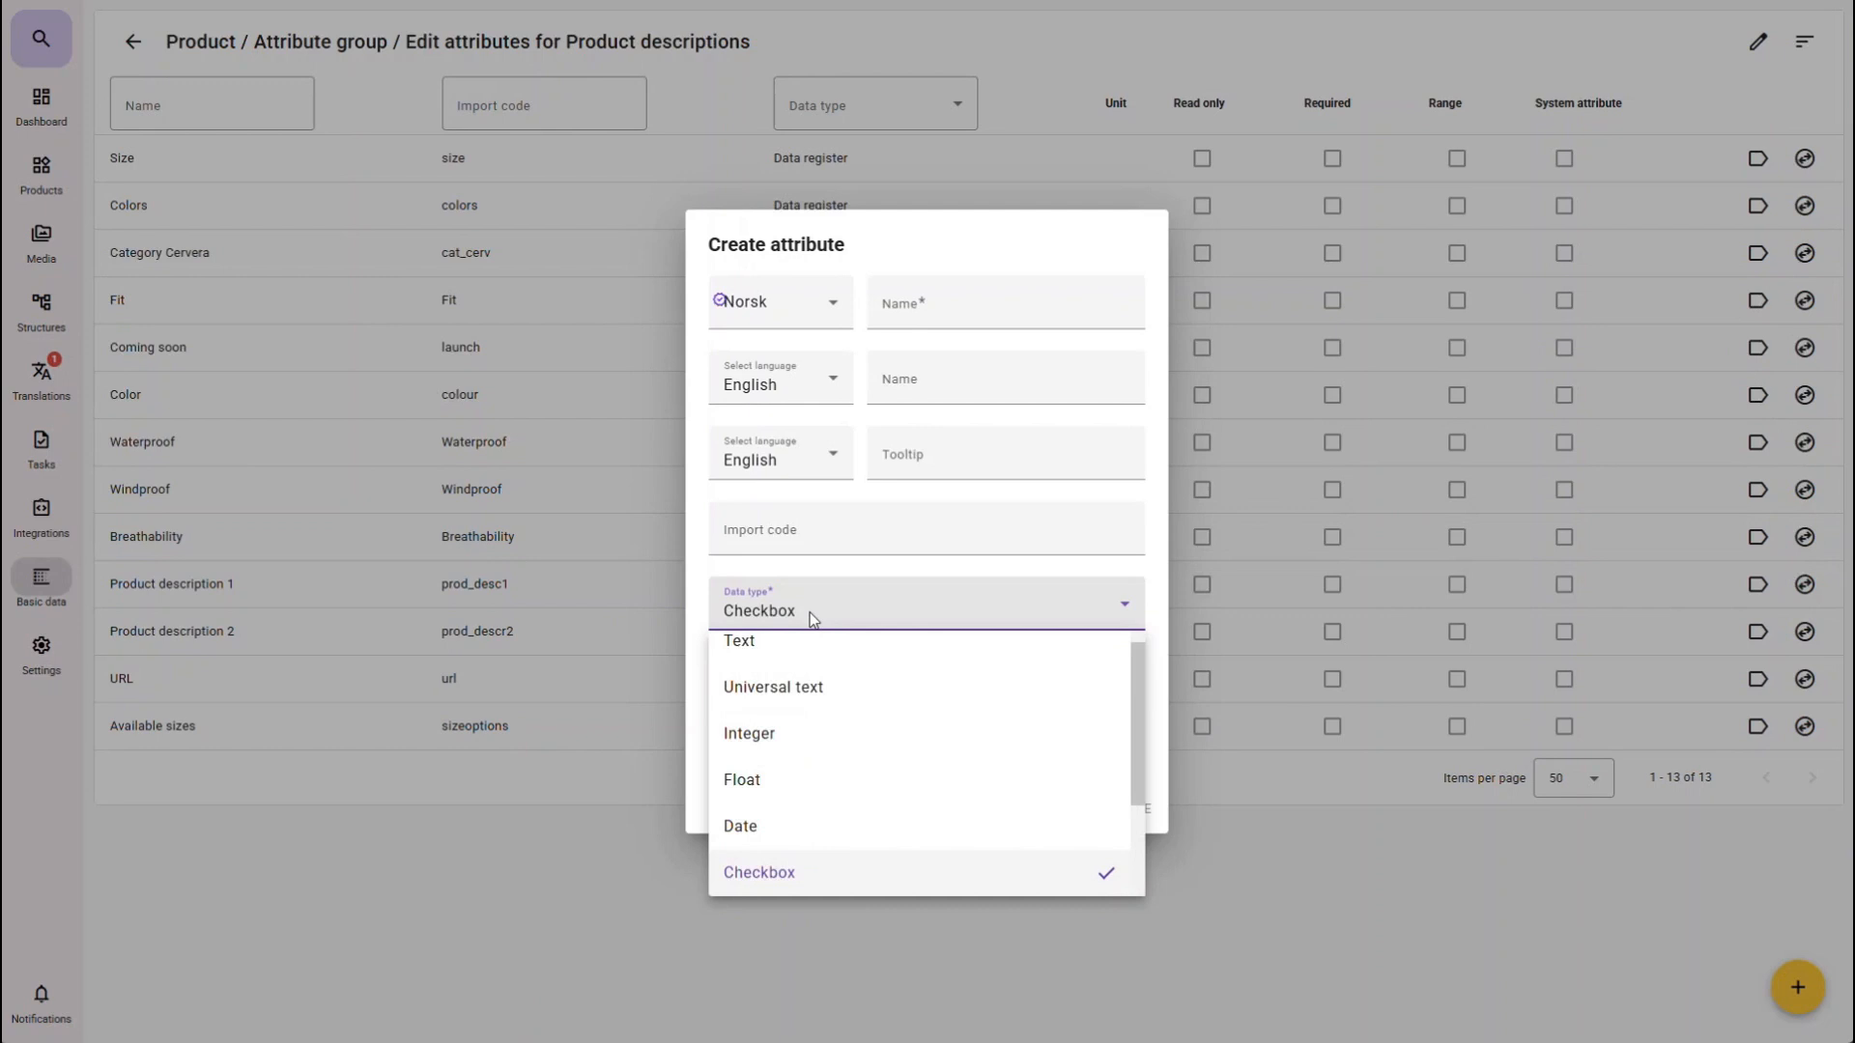
scroll(805, 696, down, 2)
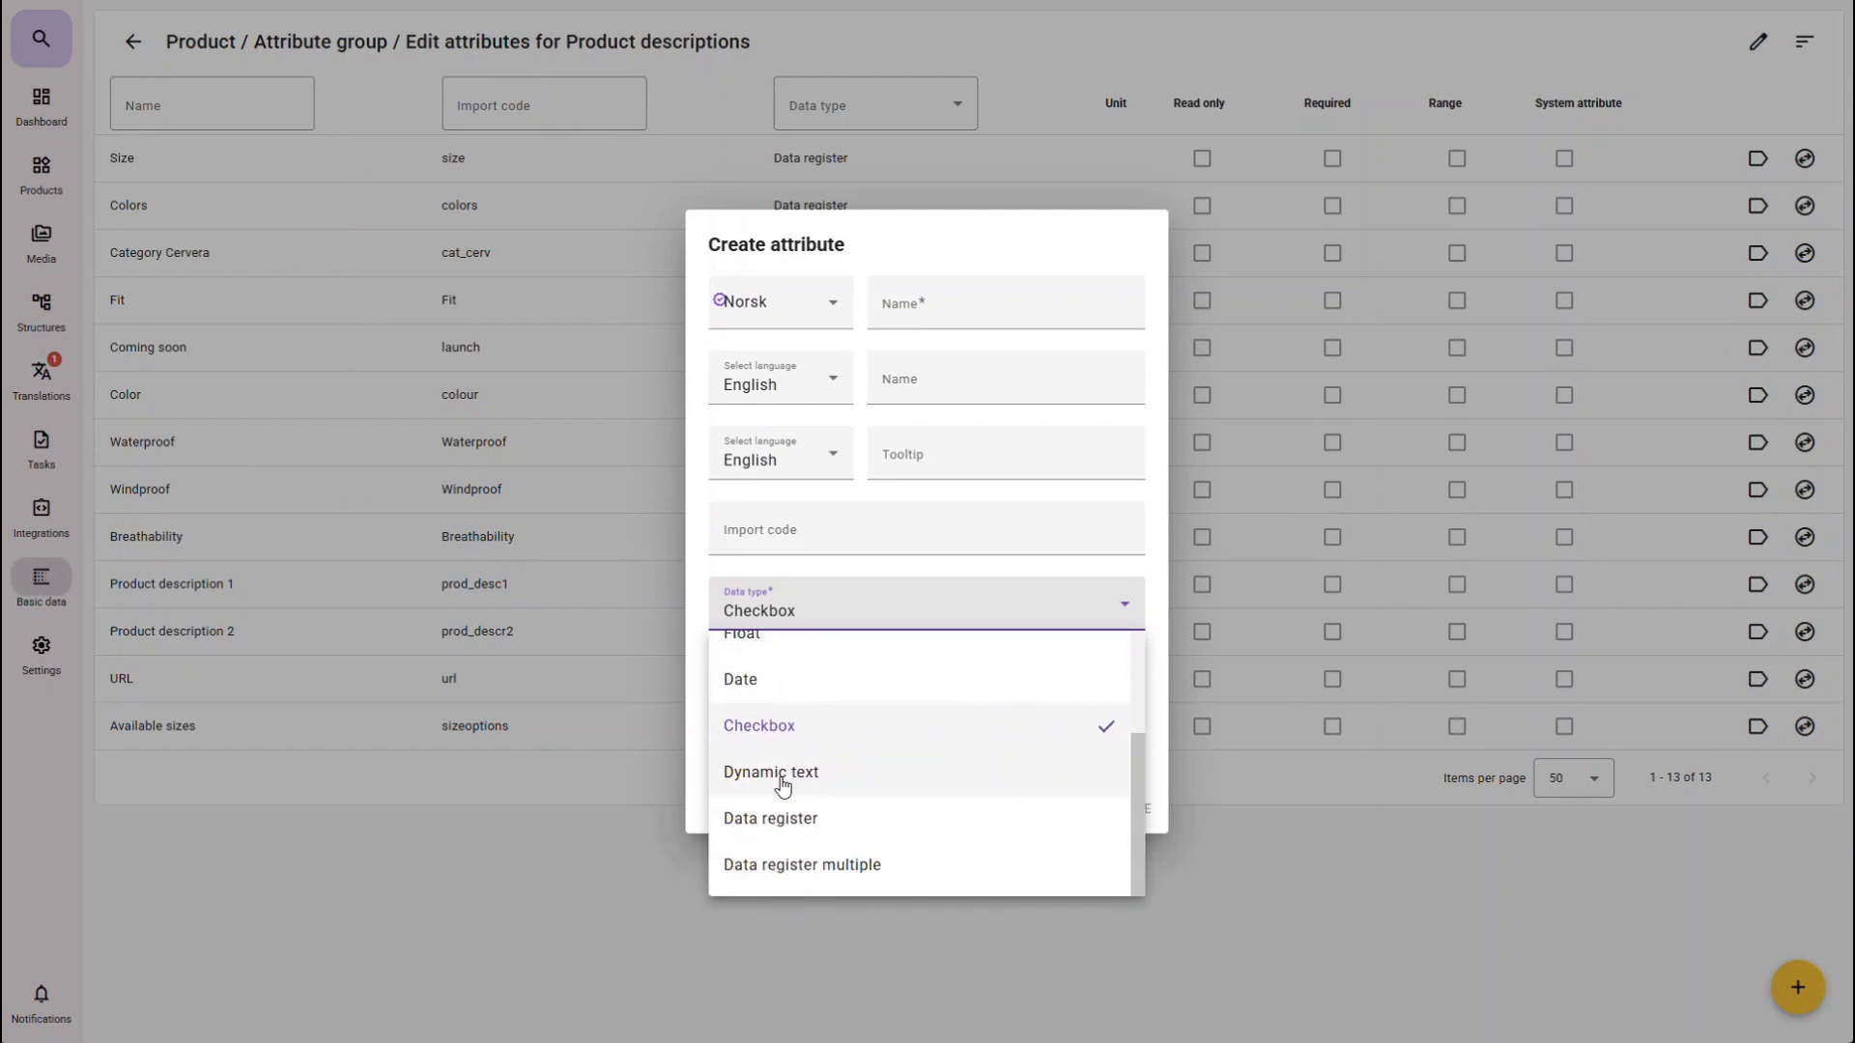
click(783, 772)
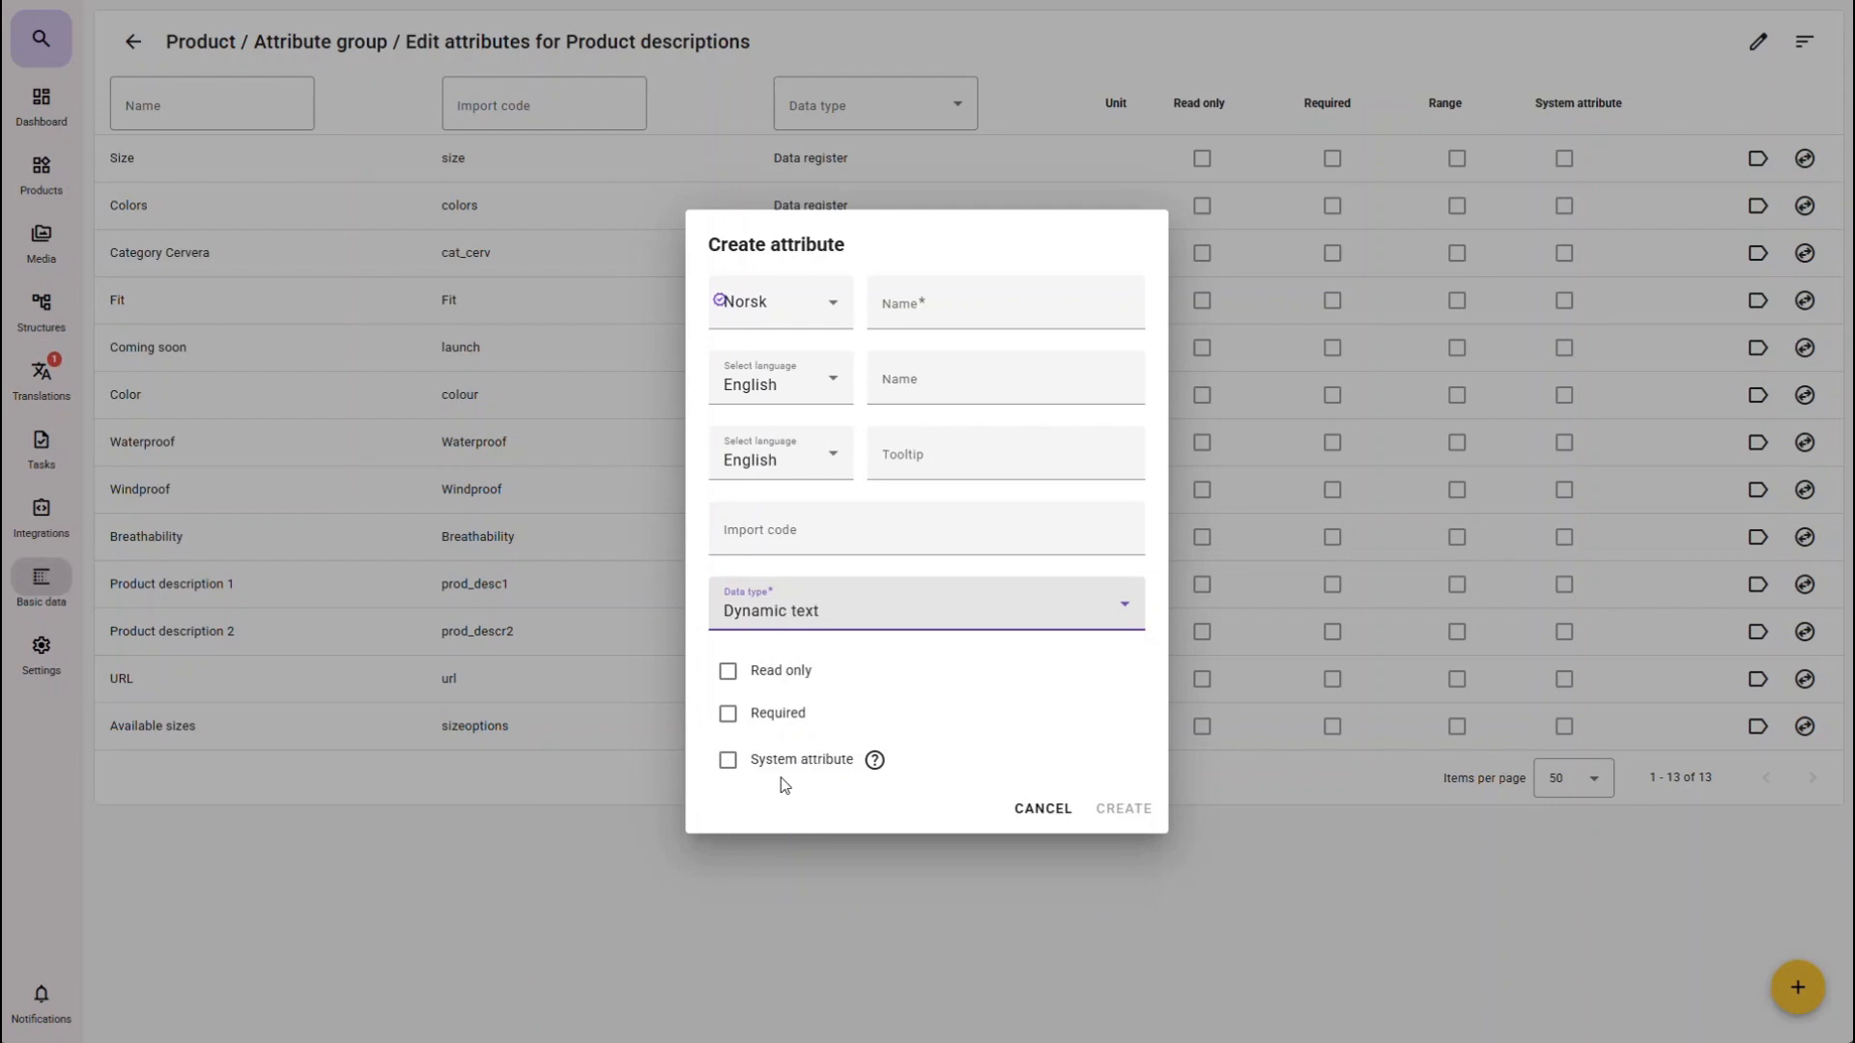
click(873, 608)
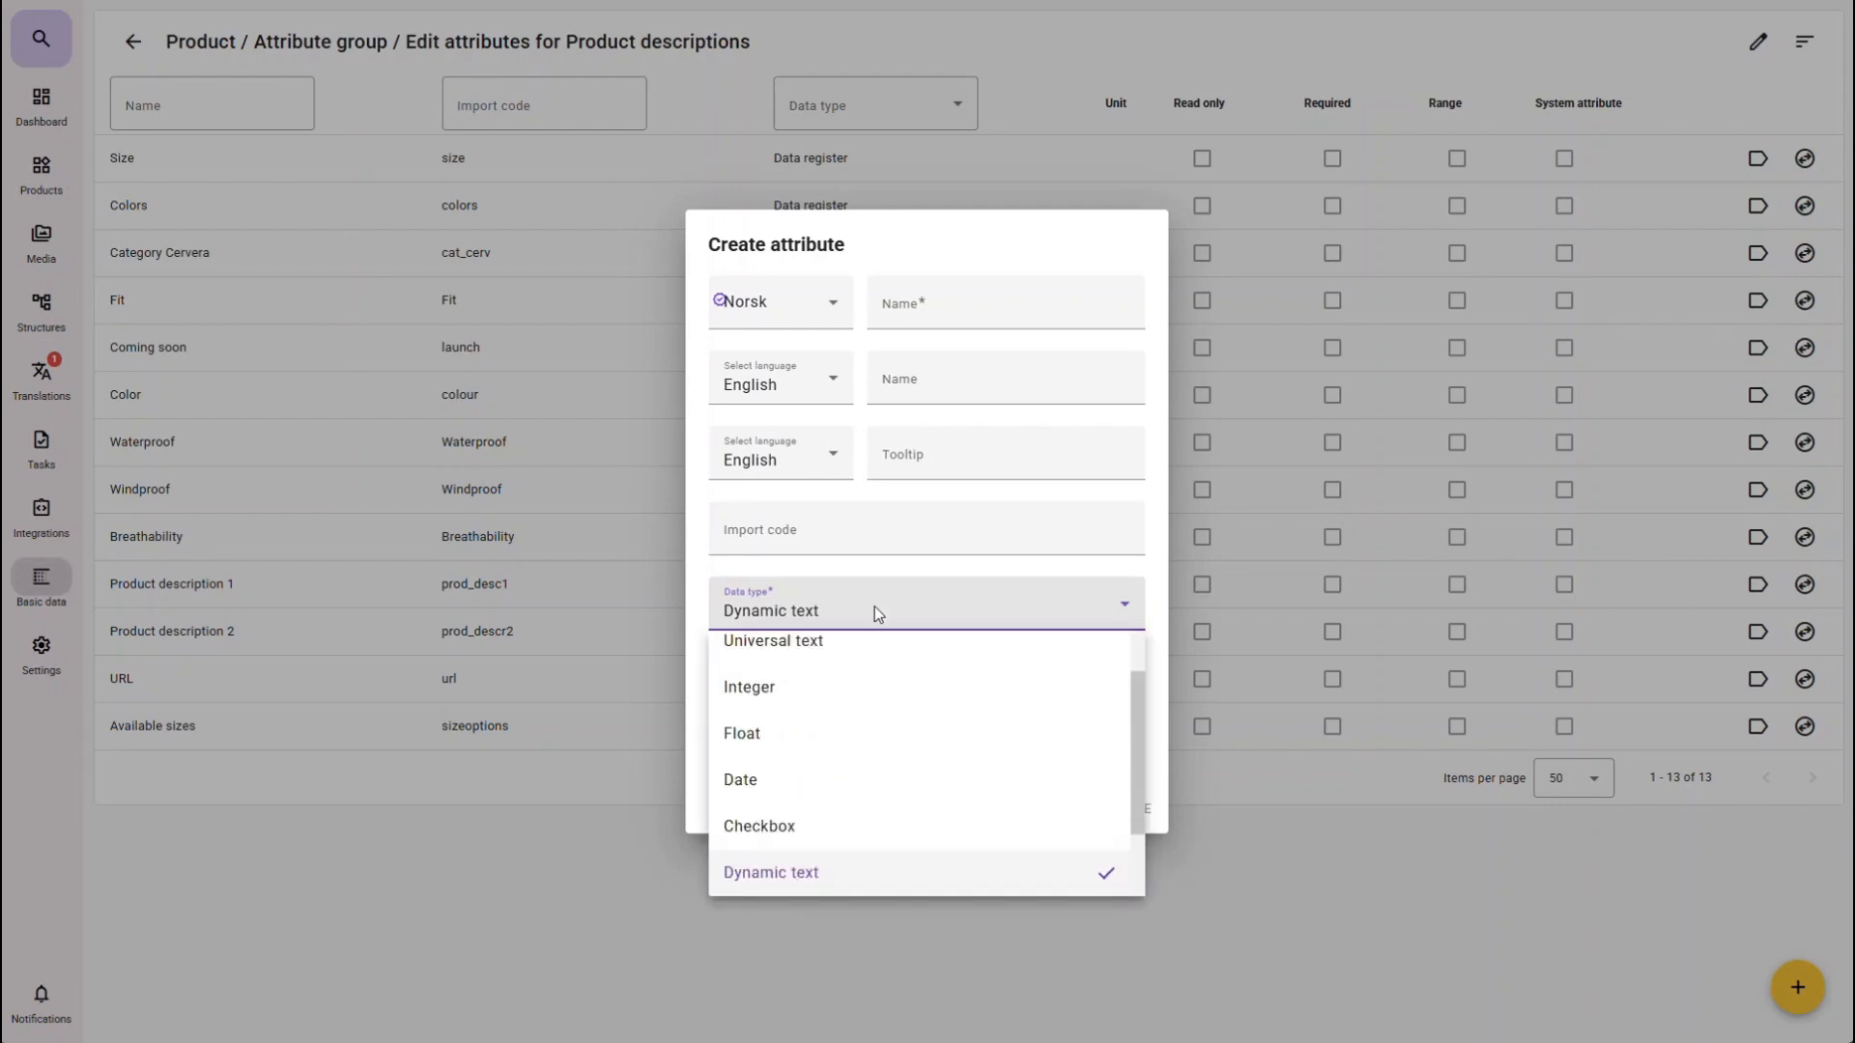
scroll(842, 784, down, 1)
scroll(842, 784, down, 1)
click(801, 820)
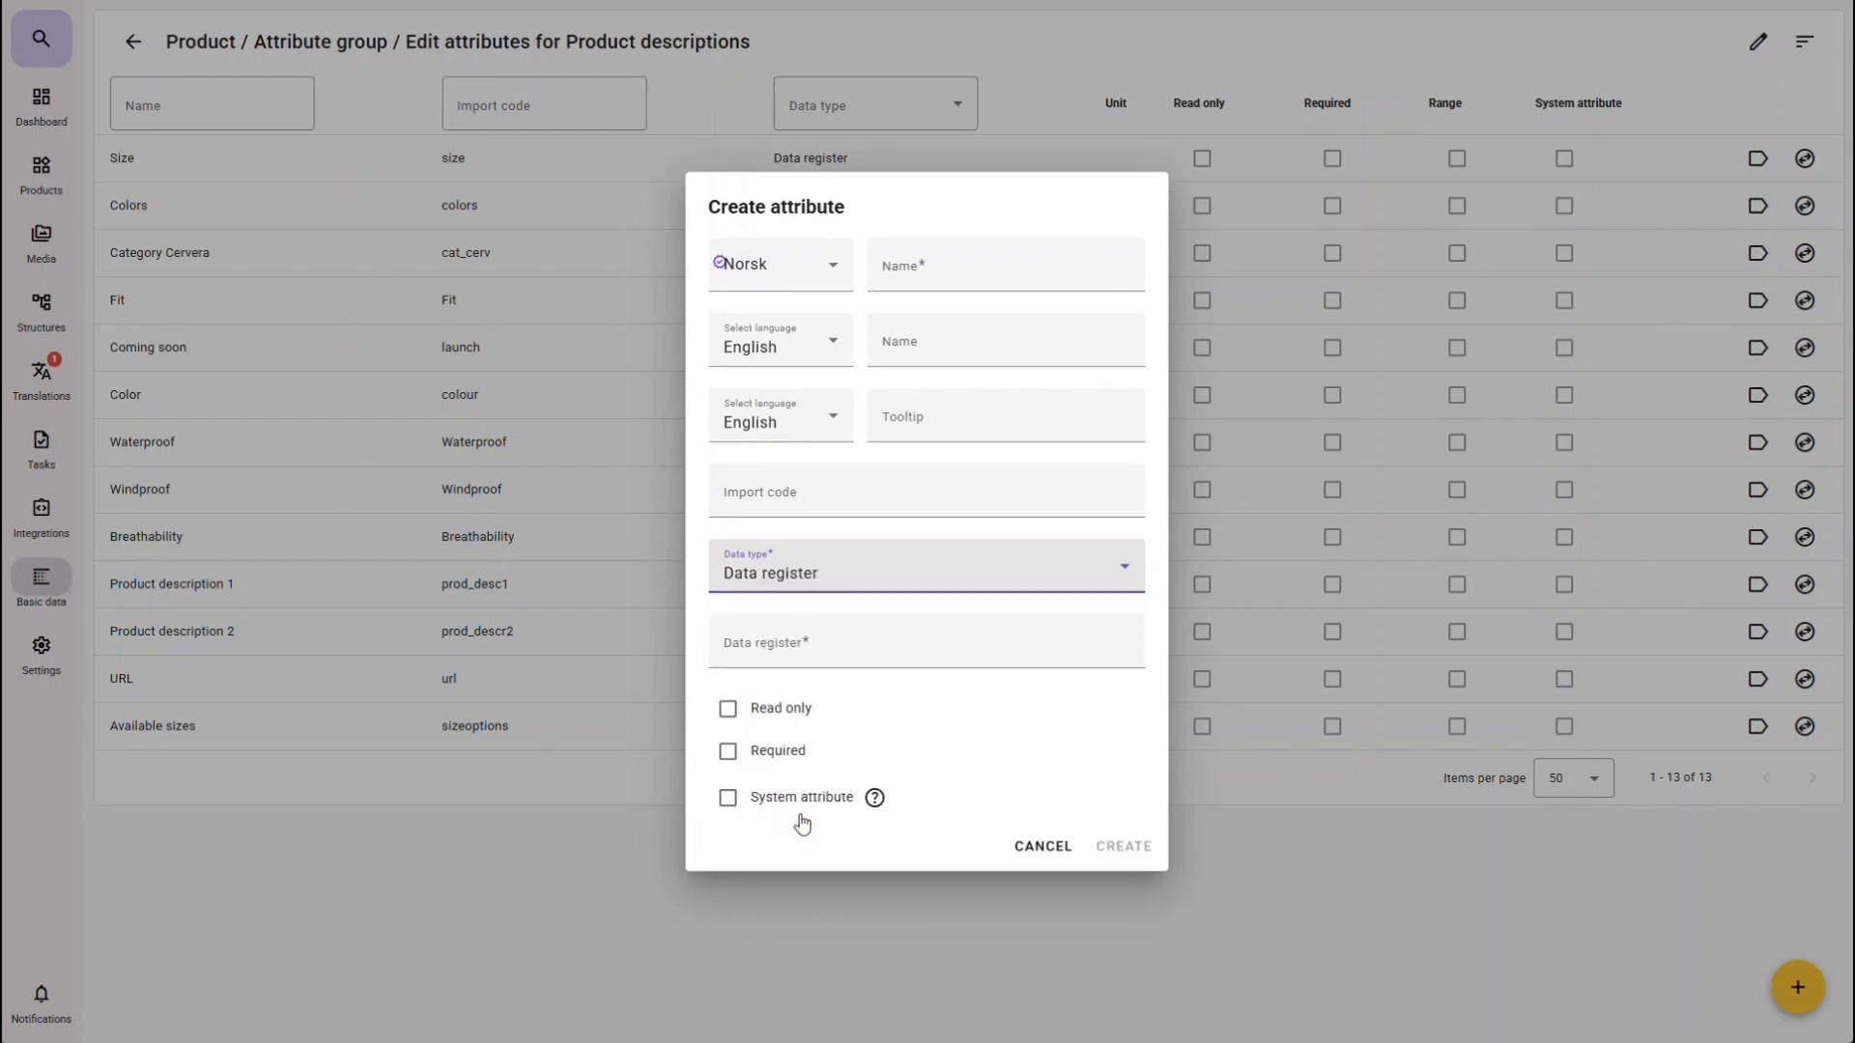
click(897, 654)
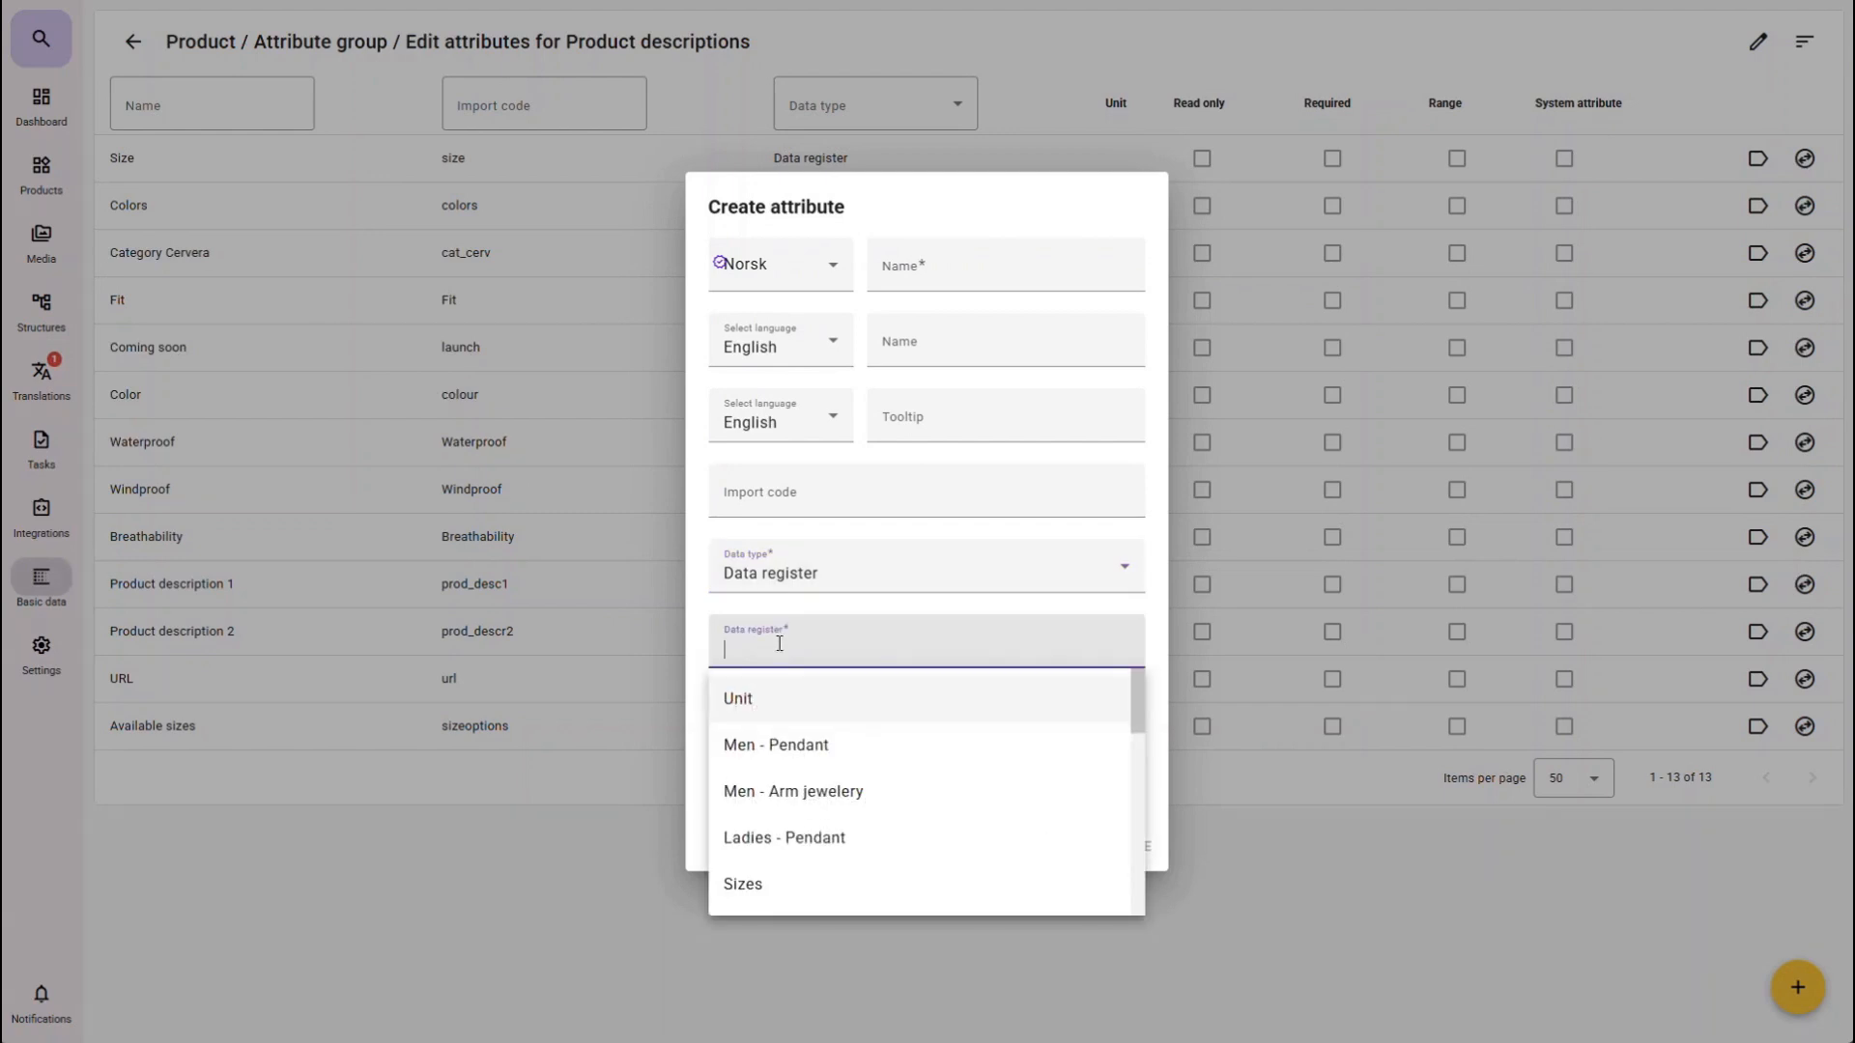
Step: Try the Data register multiple data type for the new attribute, and cancel creating the attribute
click(775, 586)
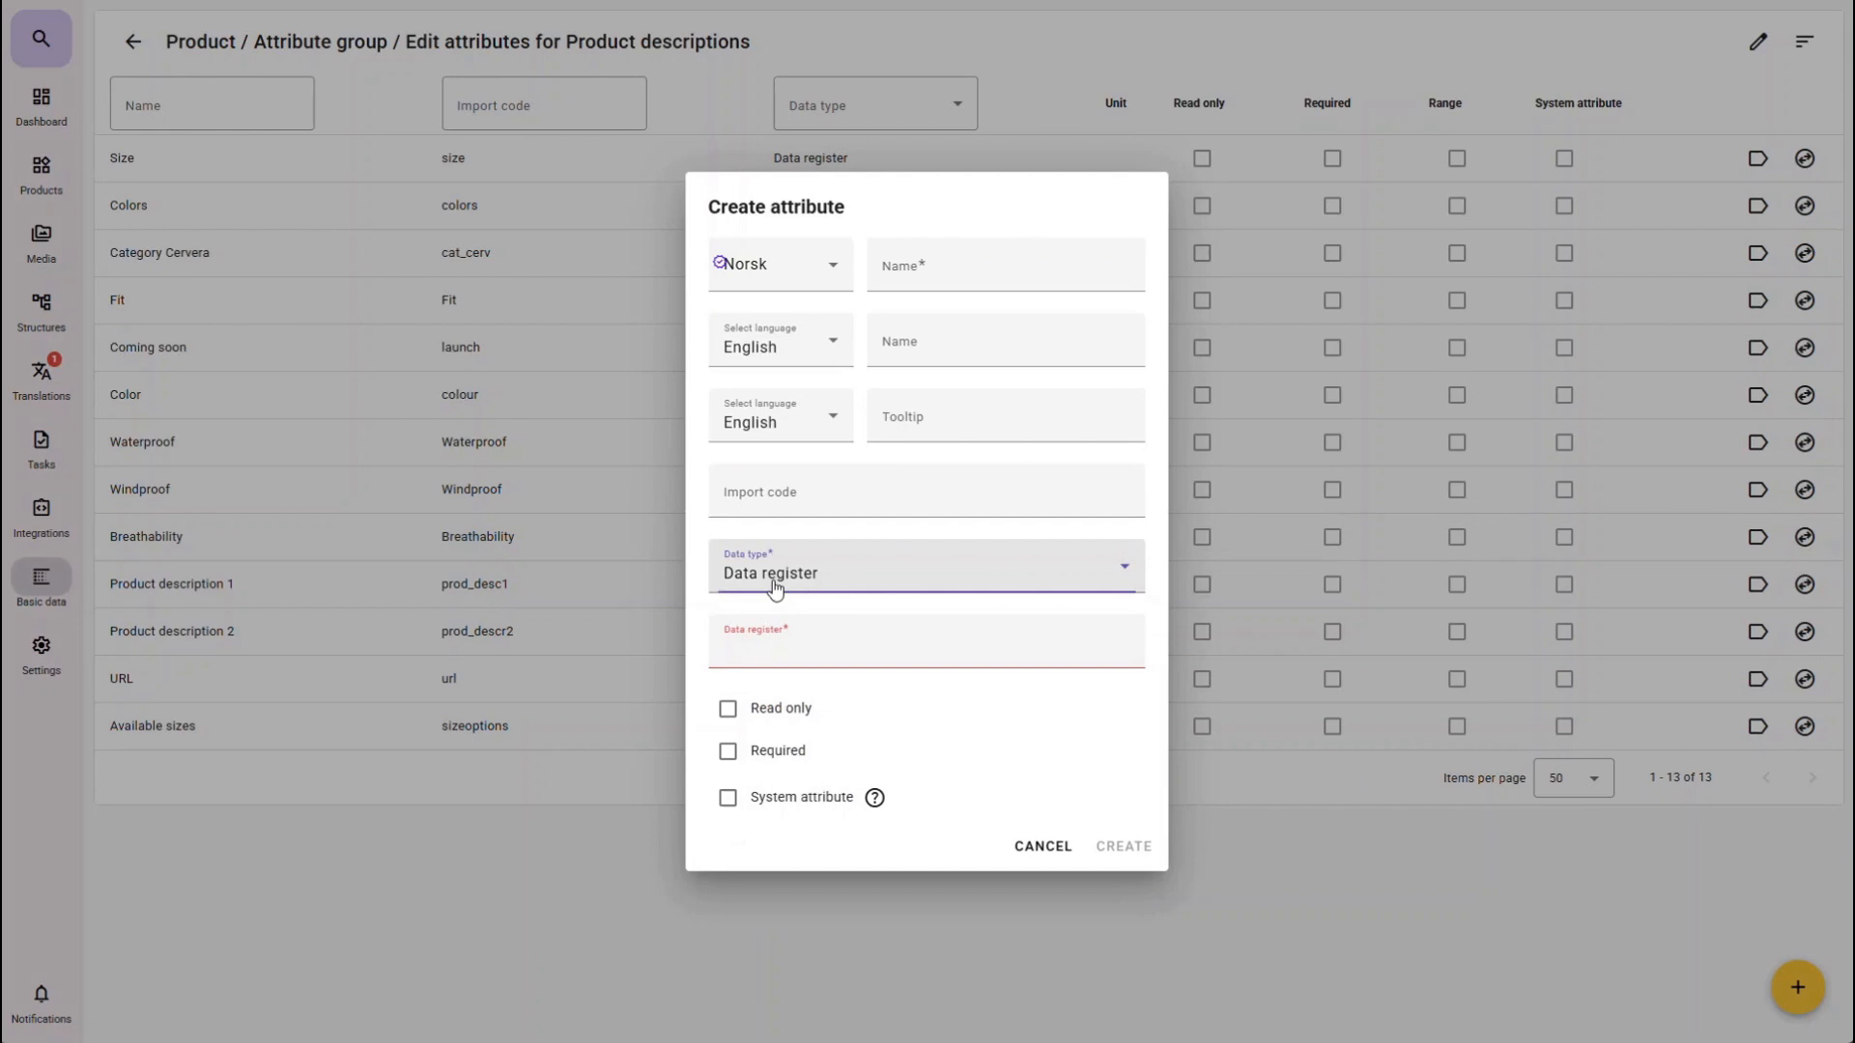
click(775, 587)
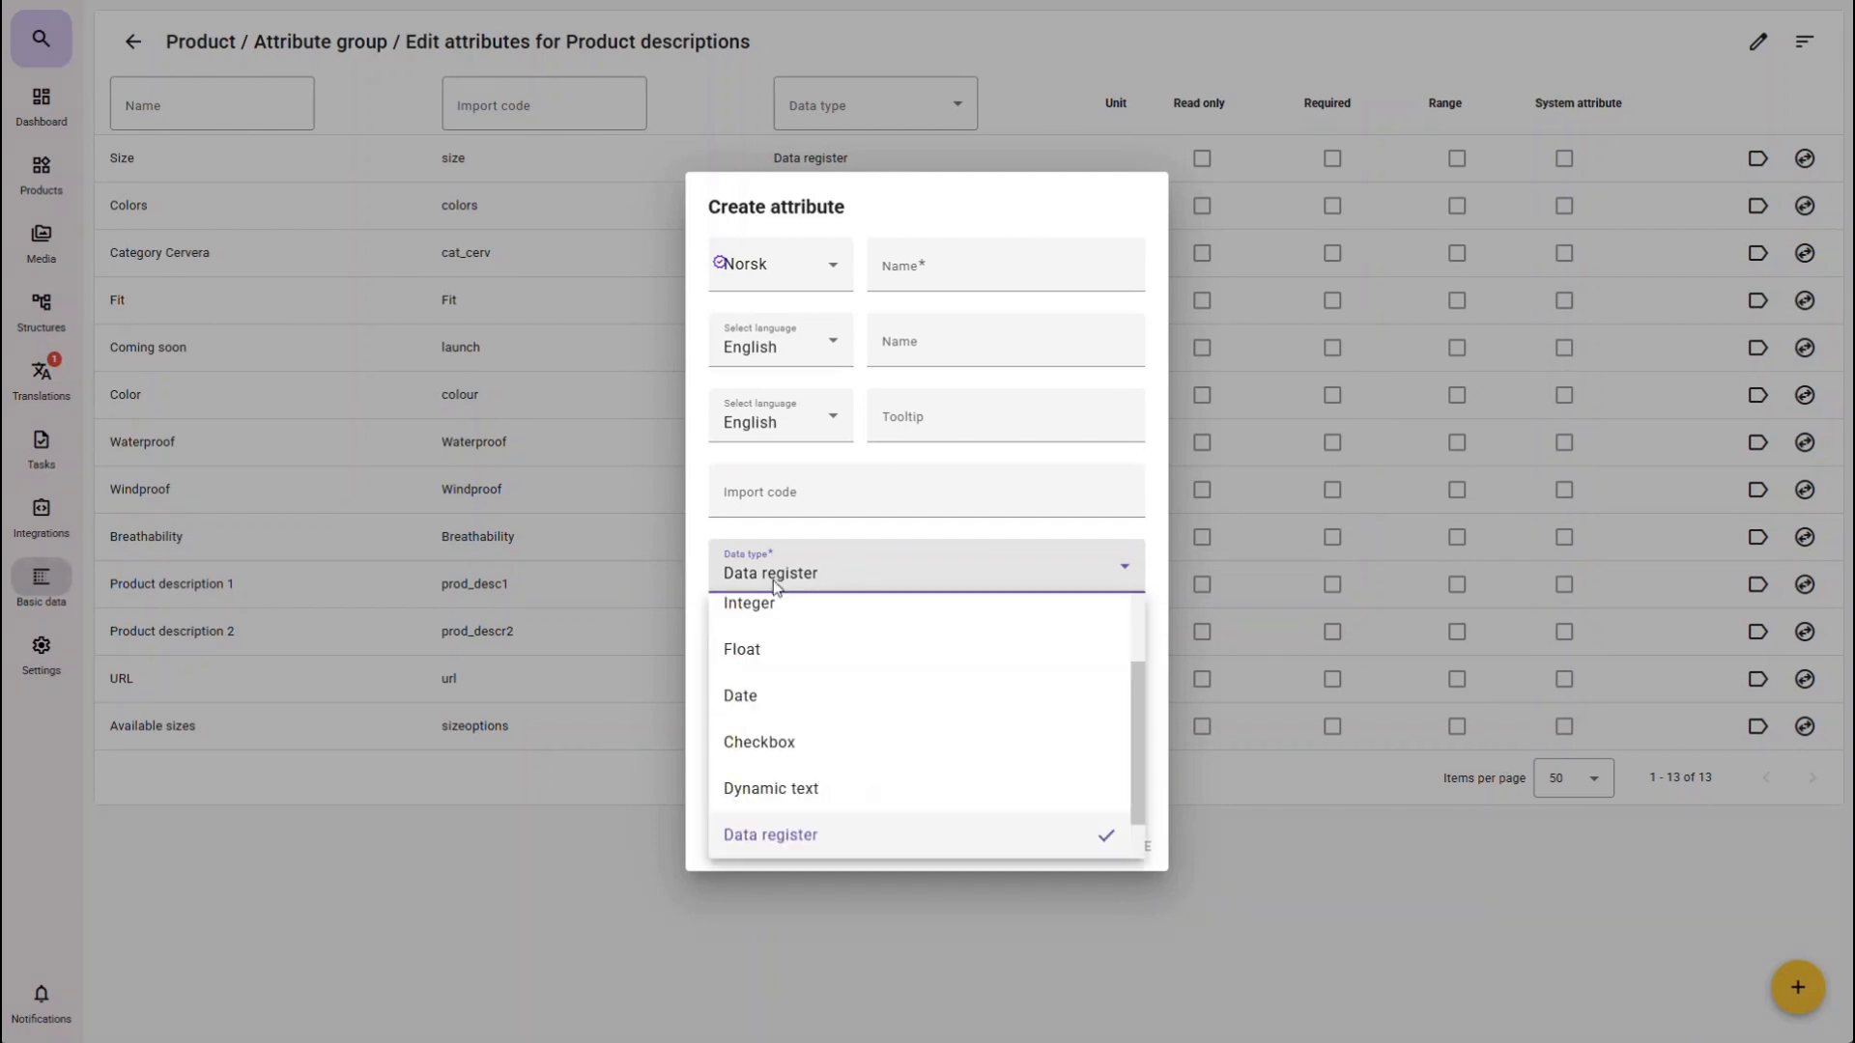
scroll(783, 839, down, 1)
click(781, 836)
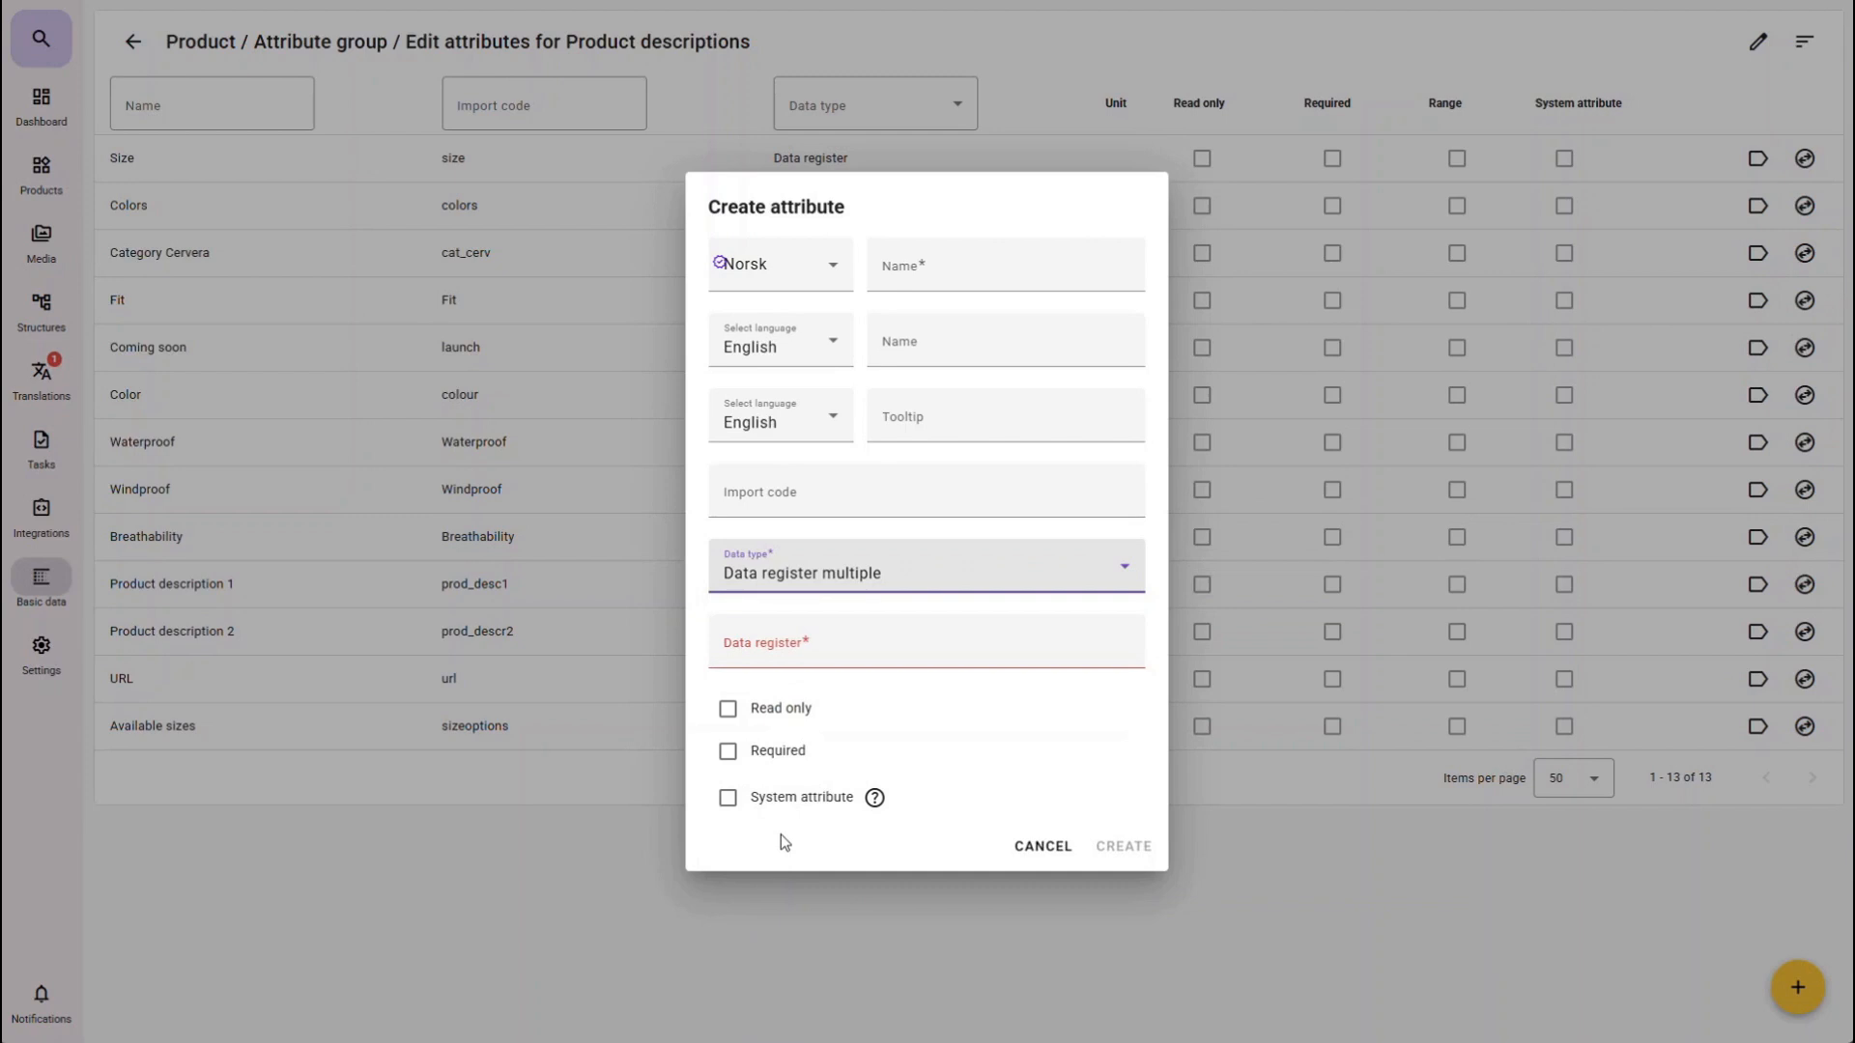
click(781, 835)
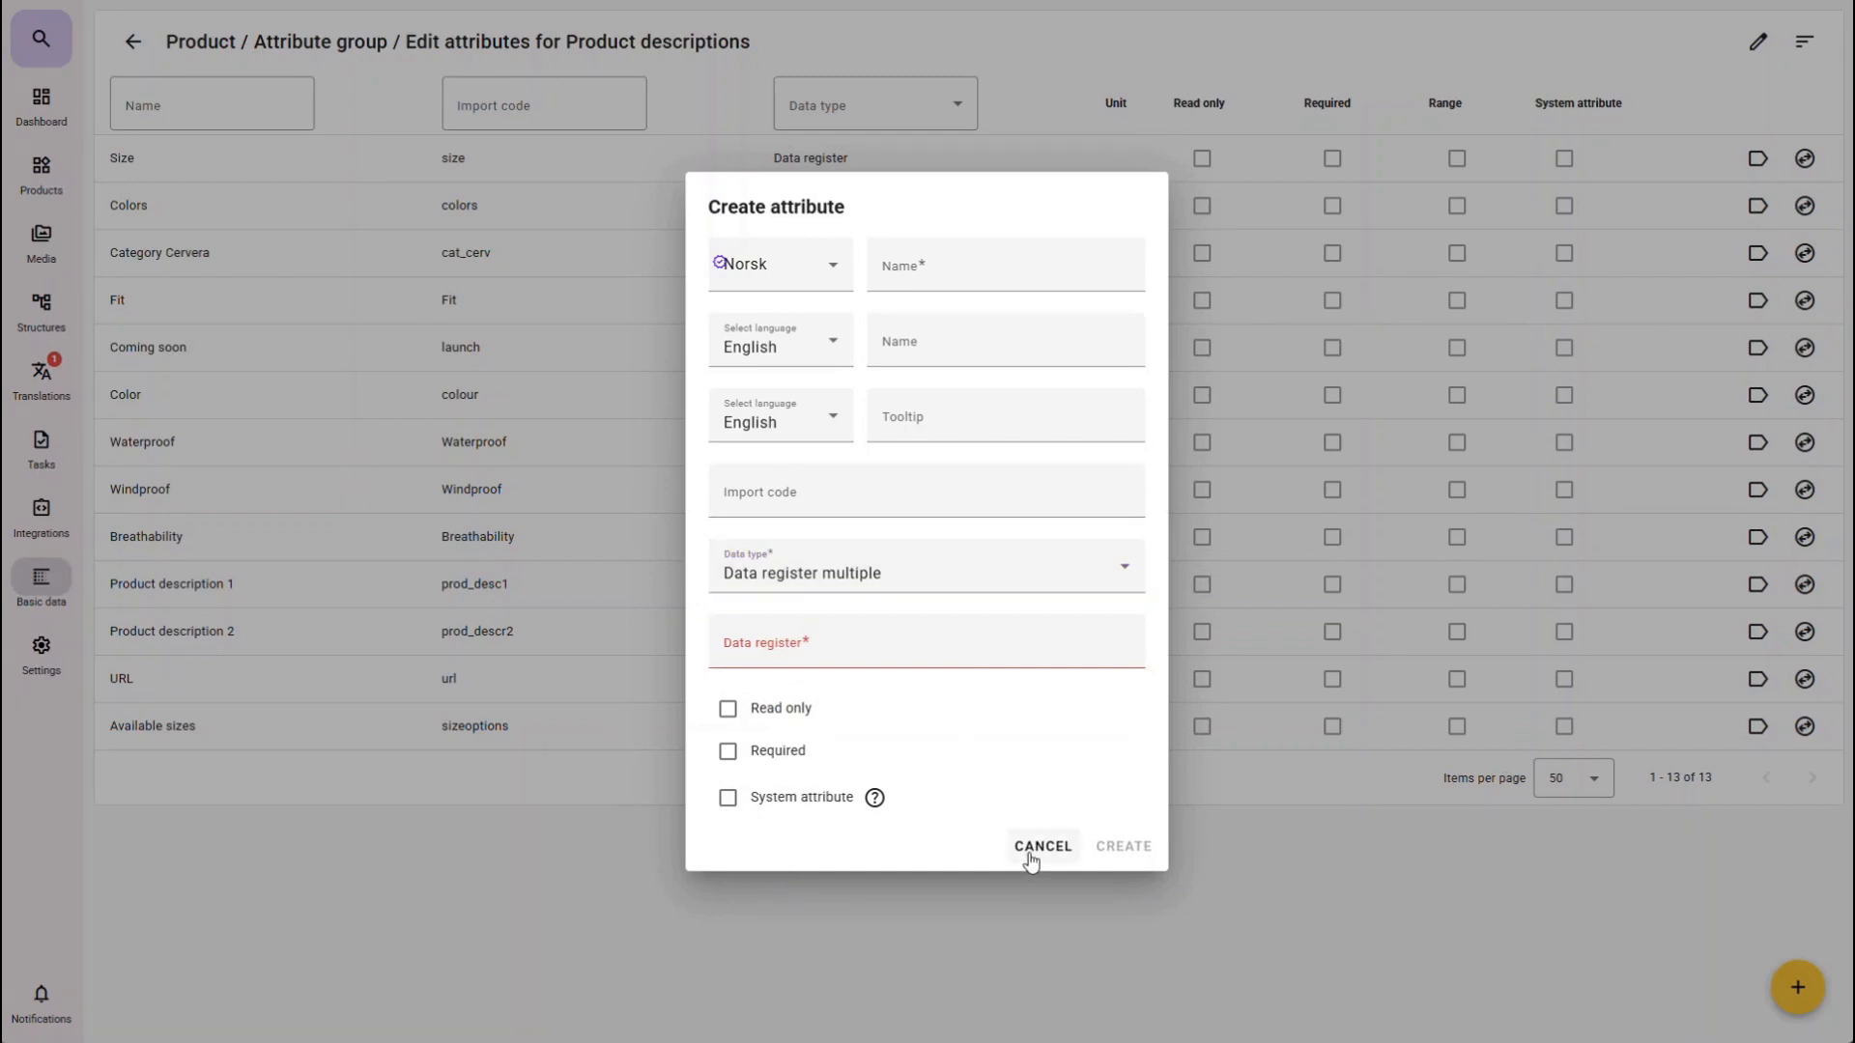
click(1042, 847)
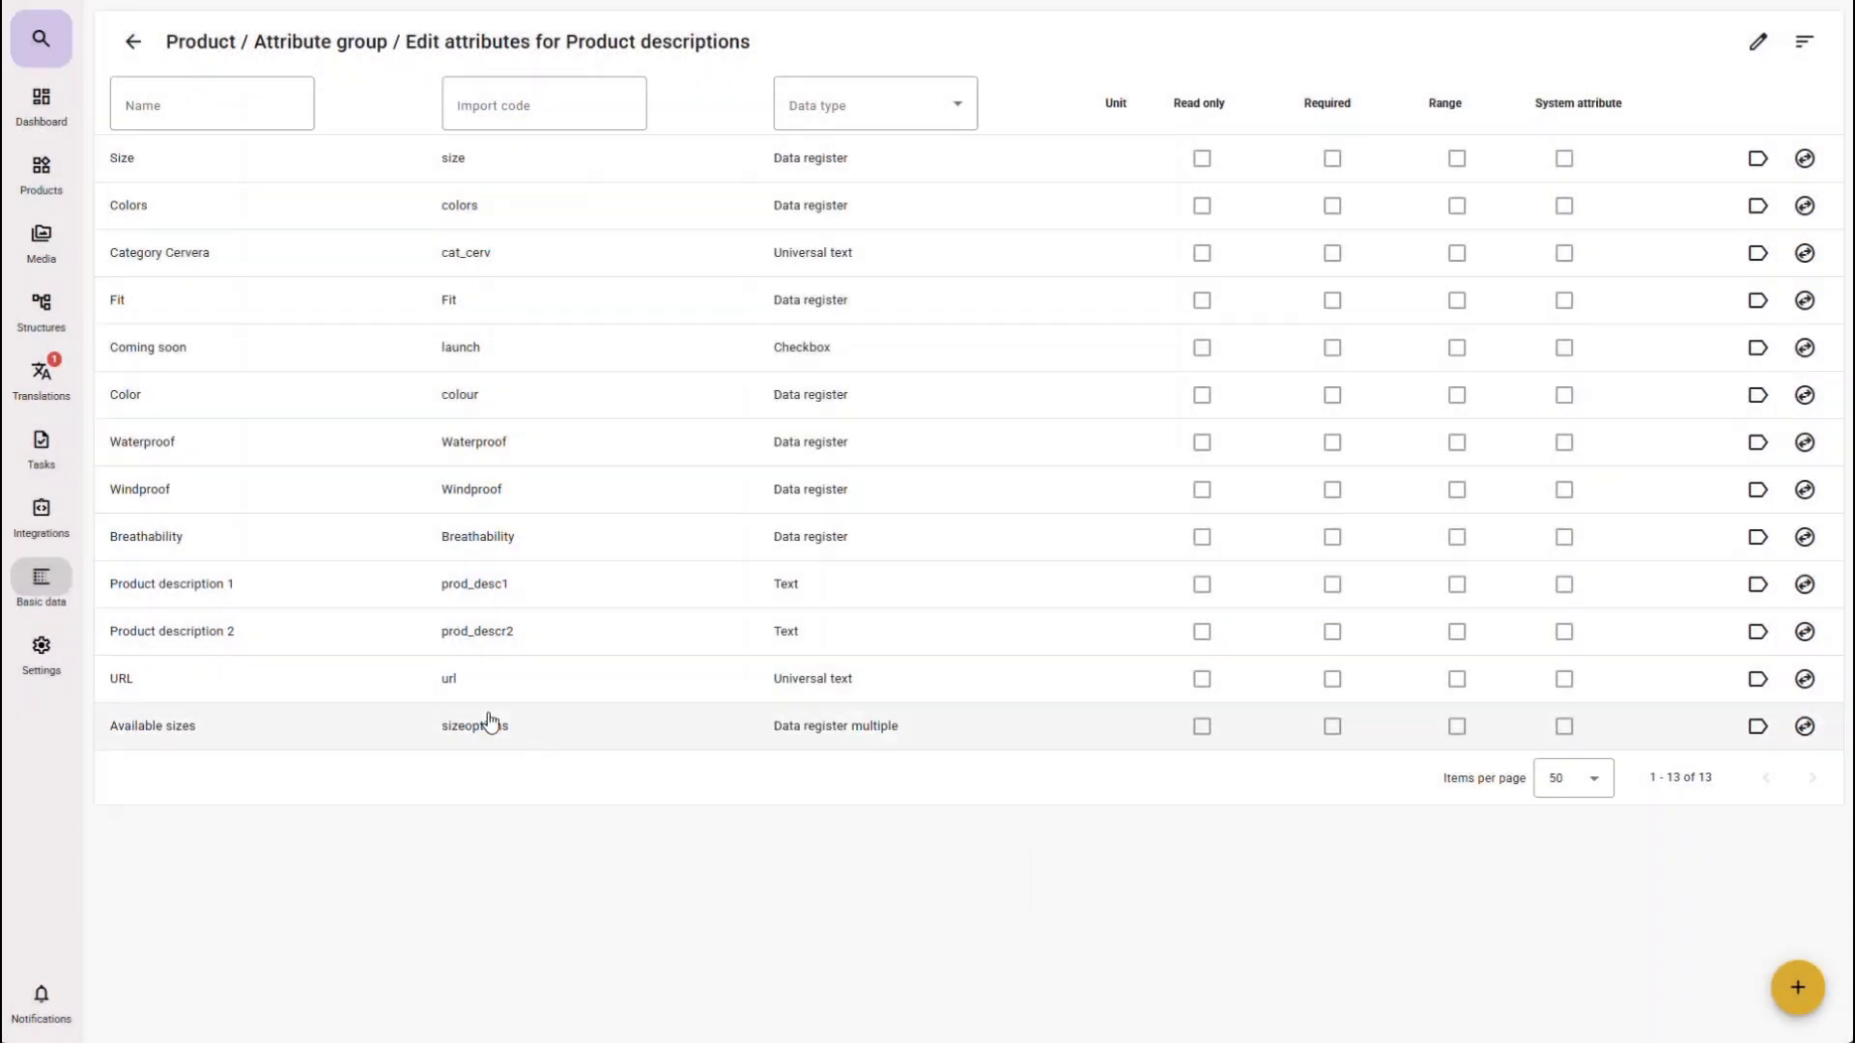
Step: Go to the product data registers in the basic data and view the form for creating a register, cancelling it
click(23, 598)
click(243, 155)
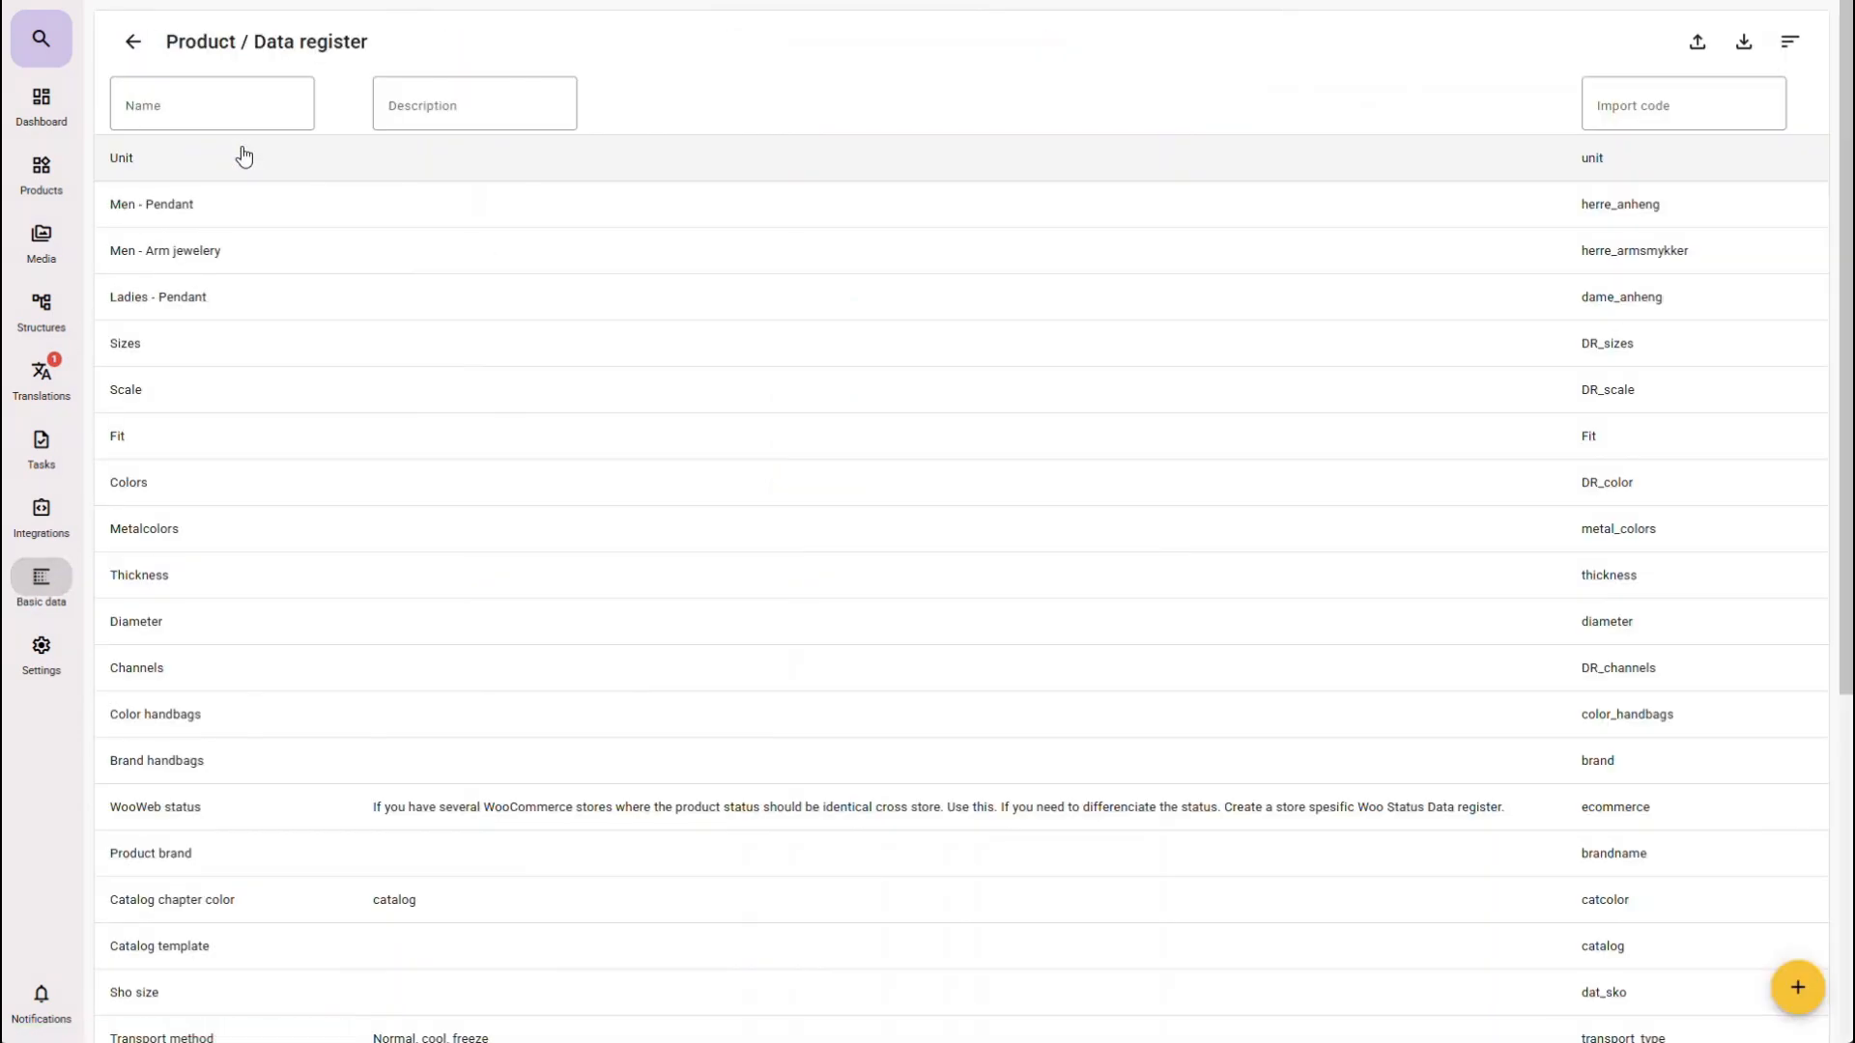
click(1797, 987)
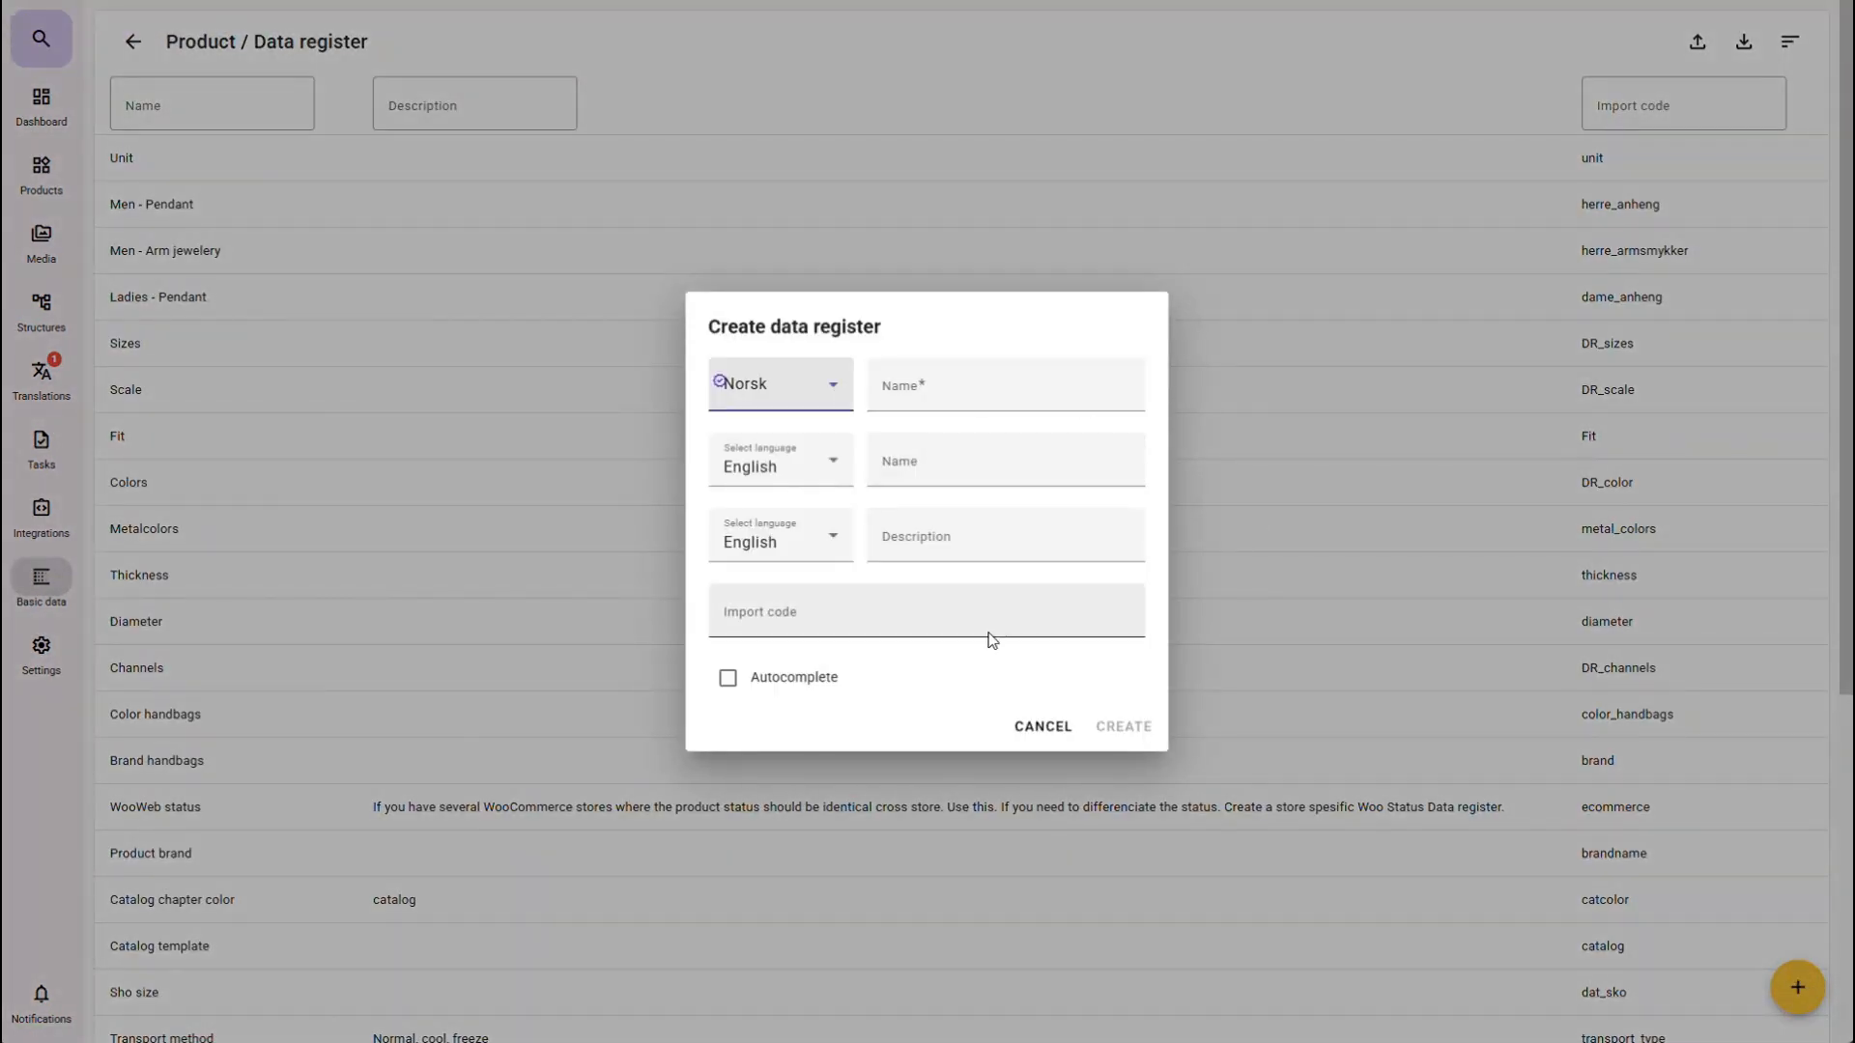
click(1029, 733)
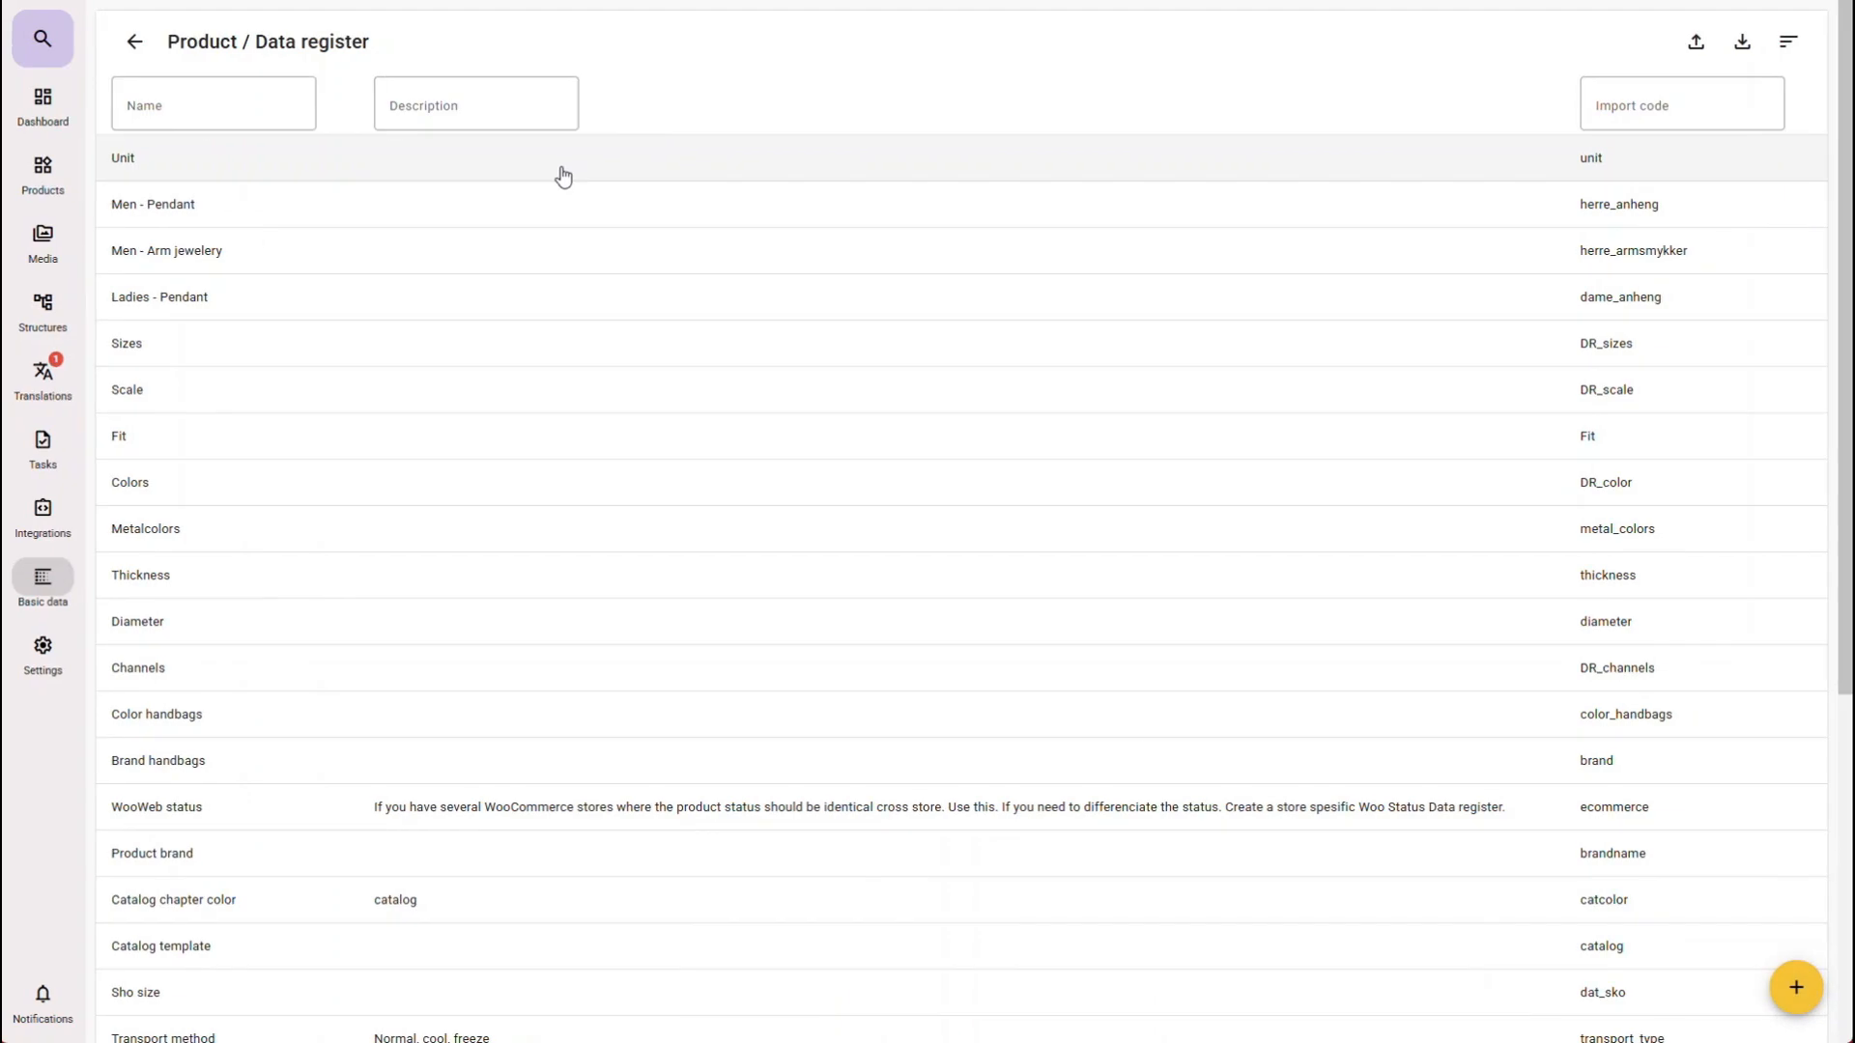
Step: Add a line to the Unit data register with the key box, the Norwegian value Boks and the English value Box
click(564, 177)
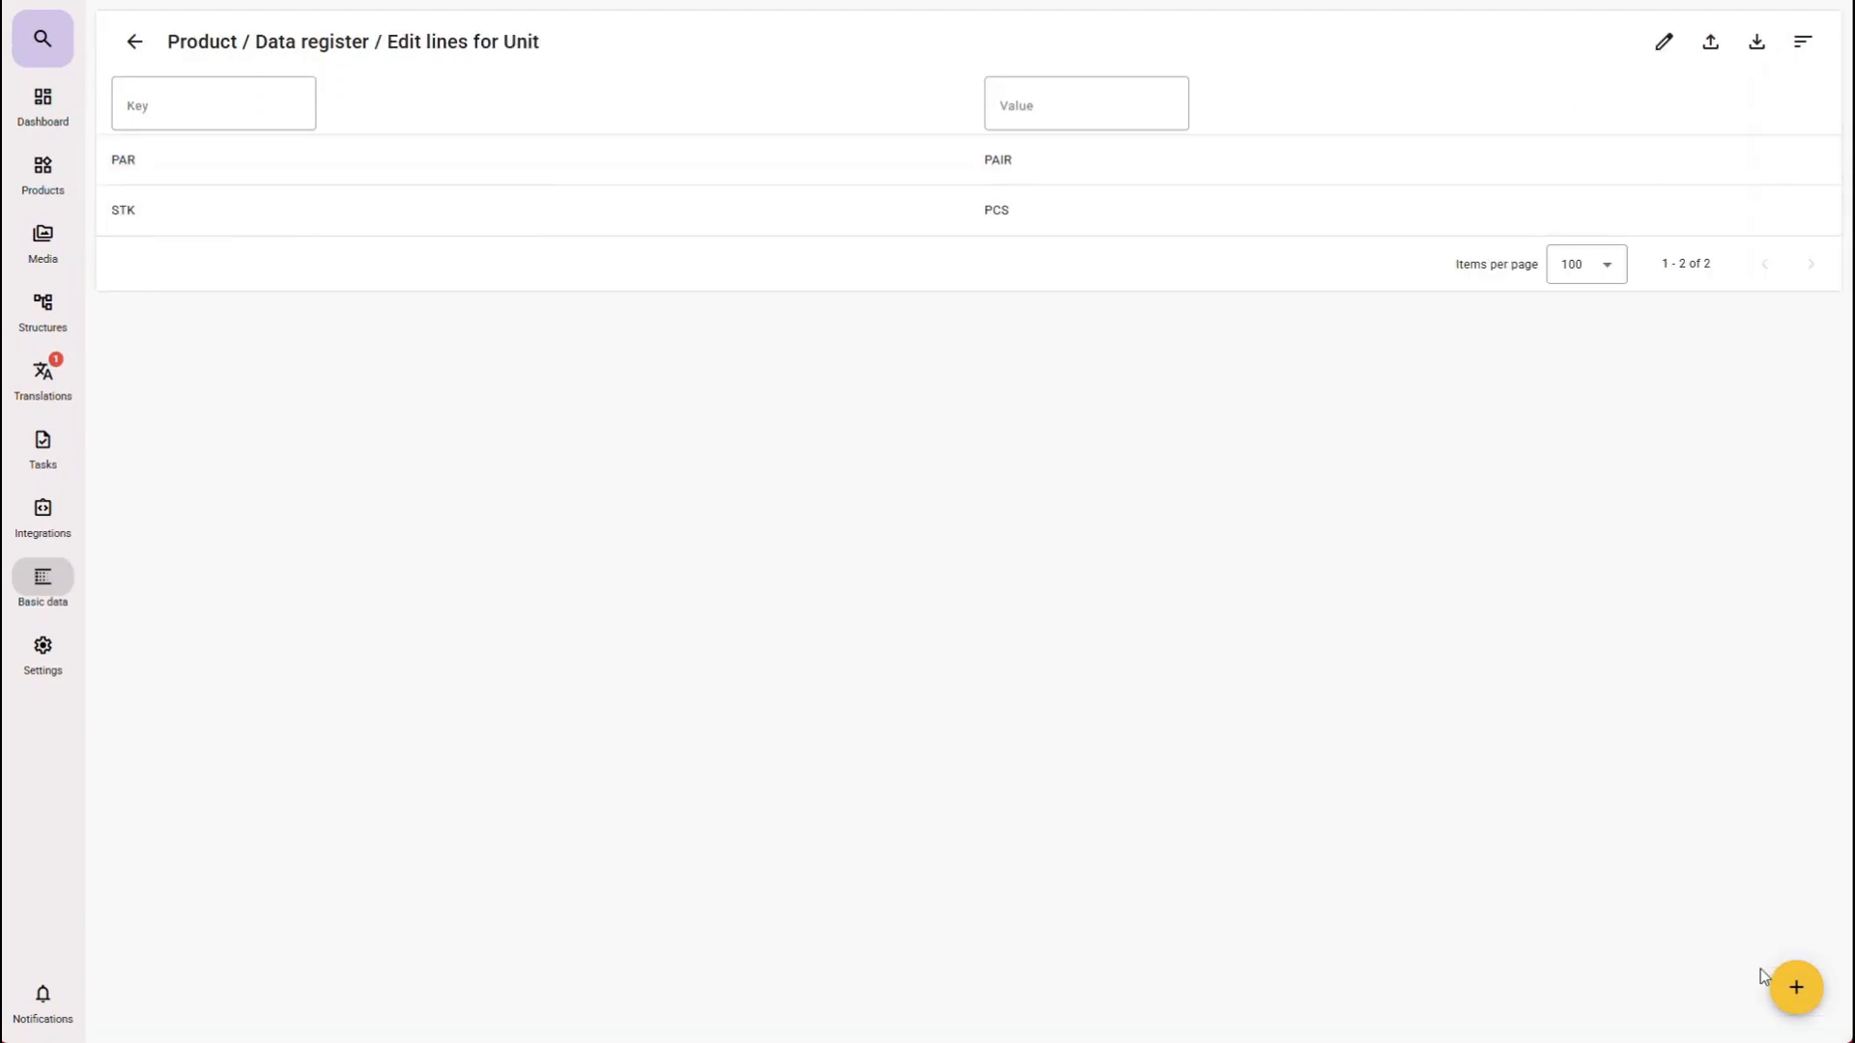
click(1795, 986)
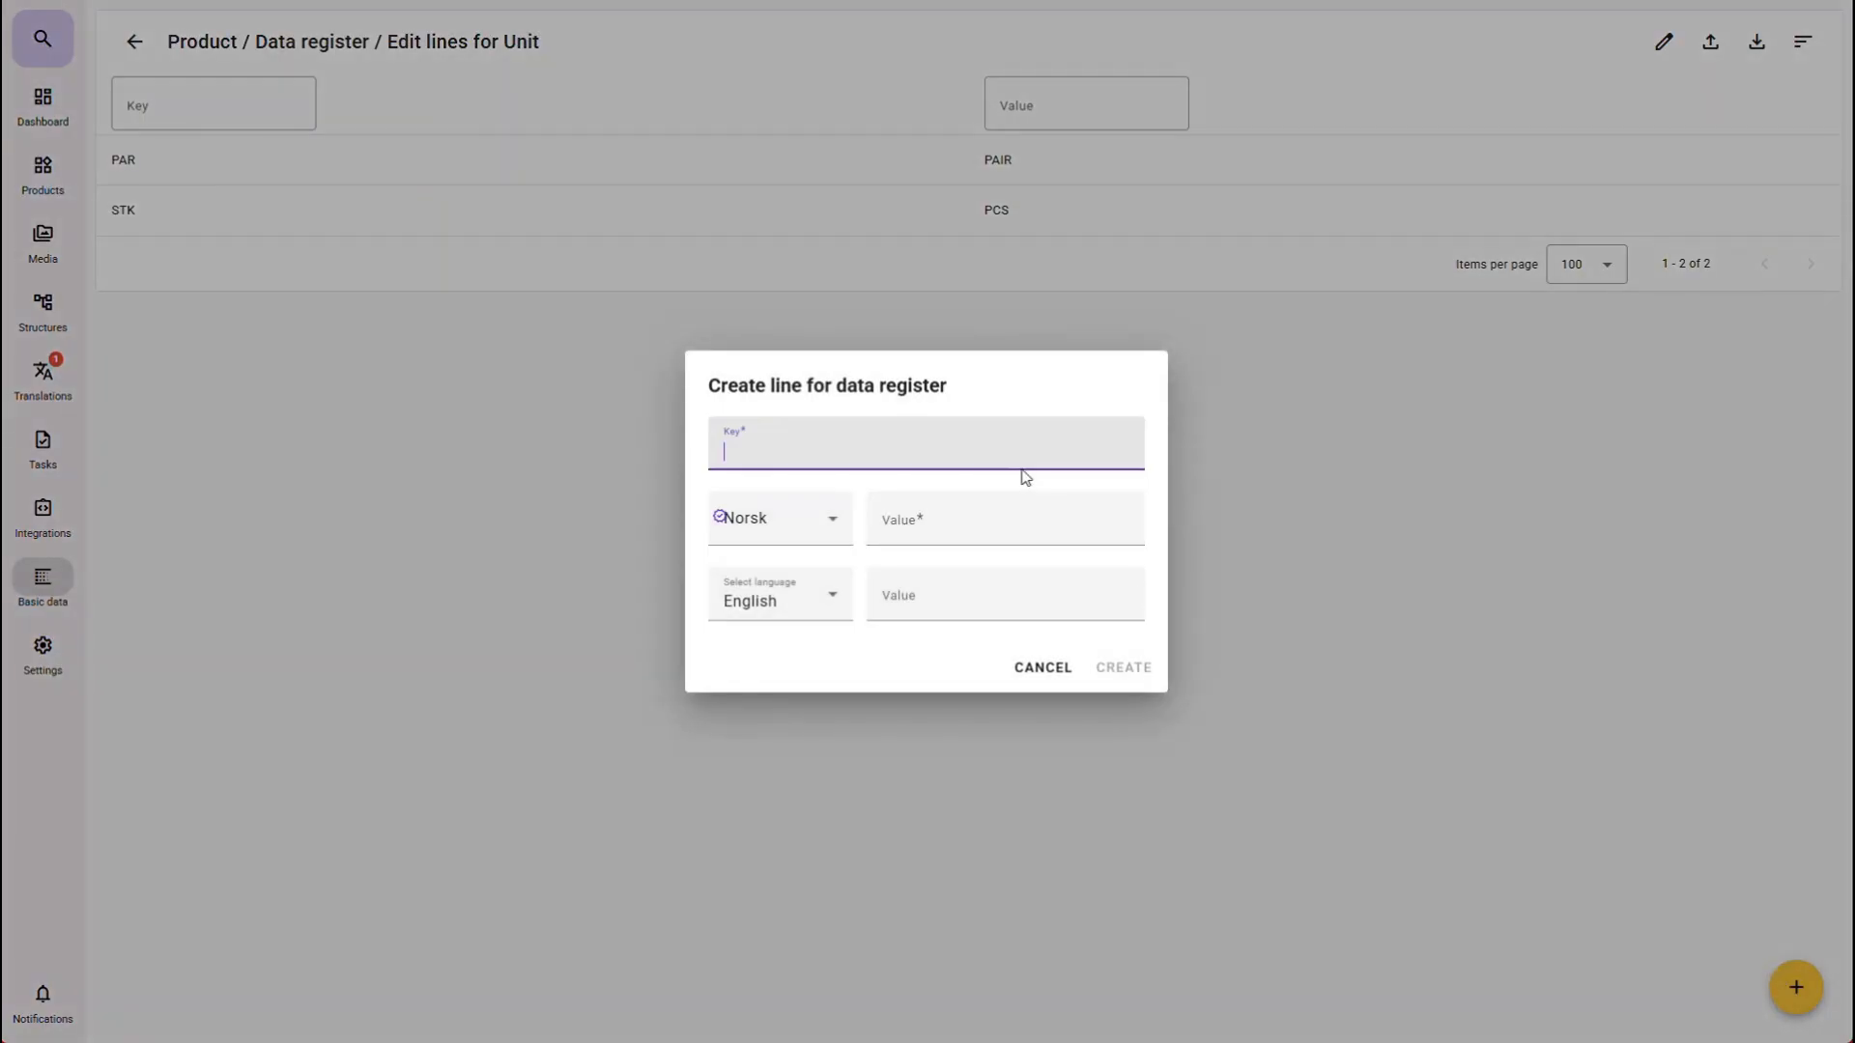
text(box)
key(Tab)
key(Tab)
text(Boks)
key(Tab)
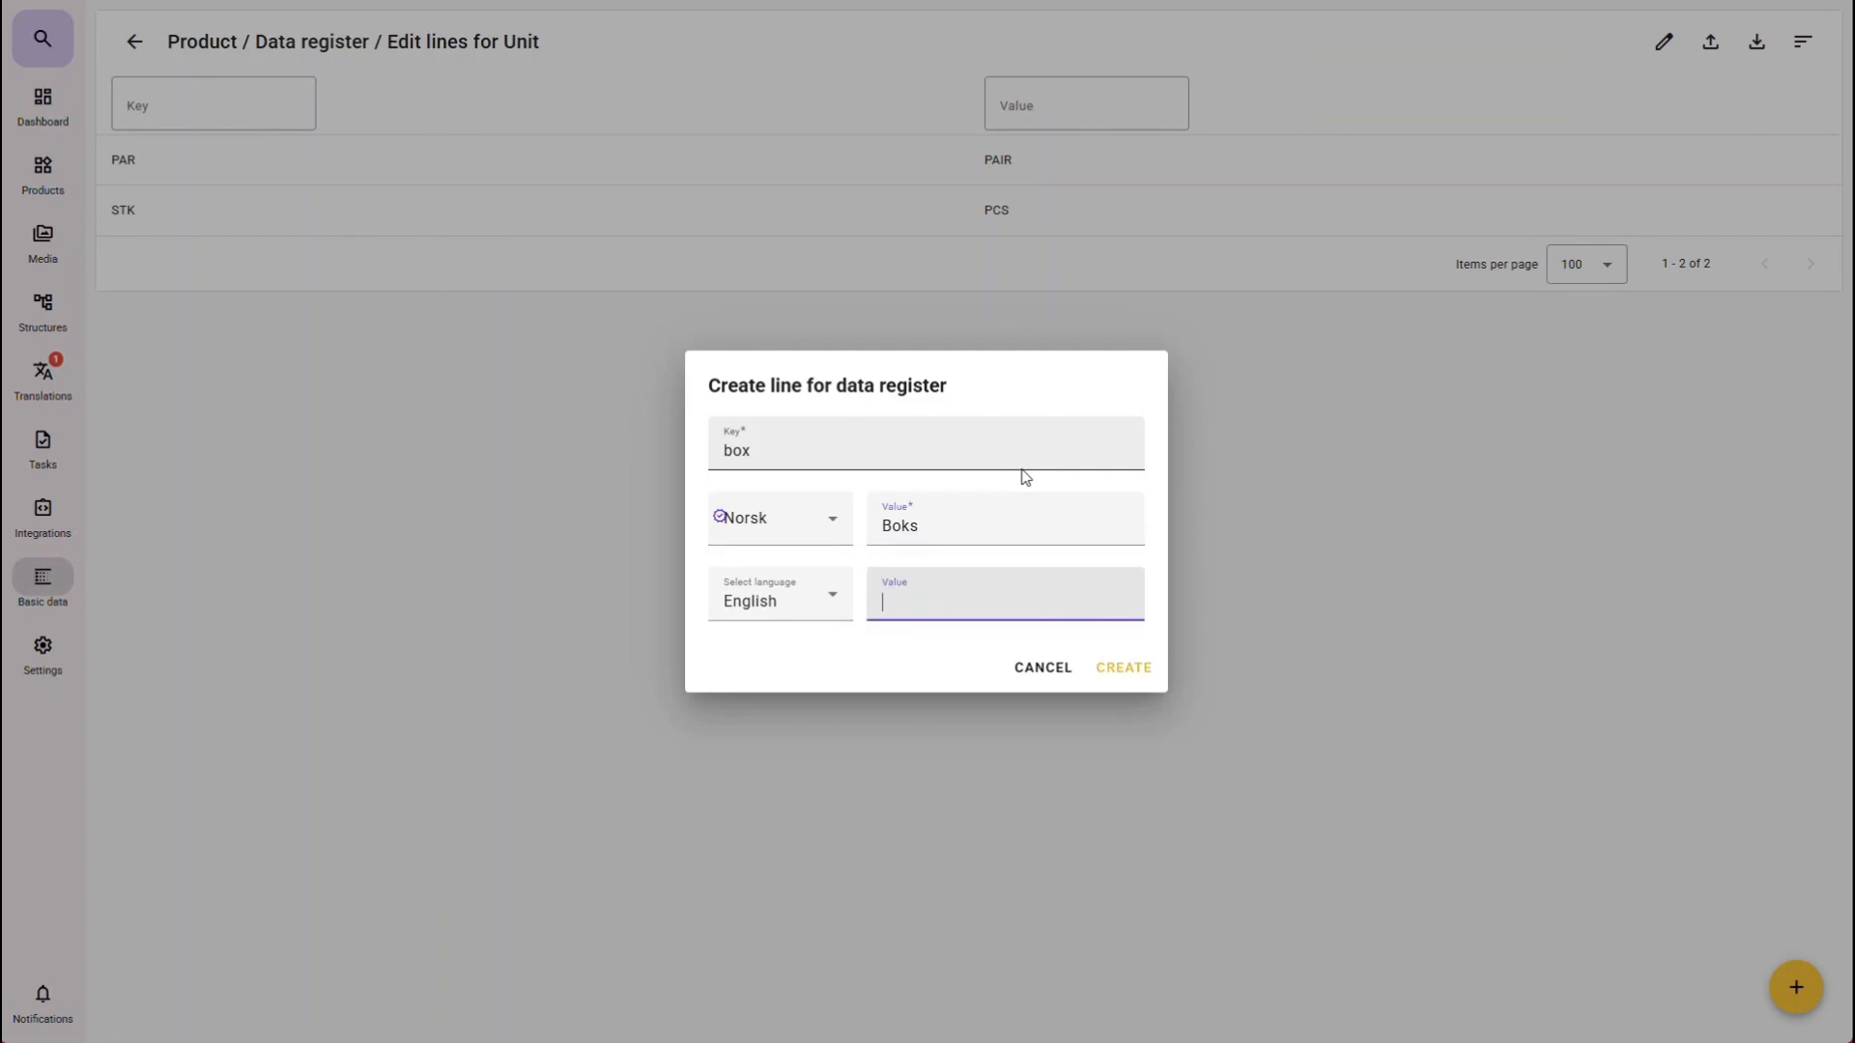
text(Box)
key(Return)
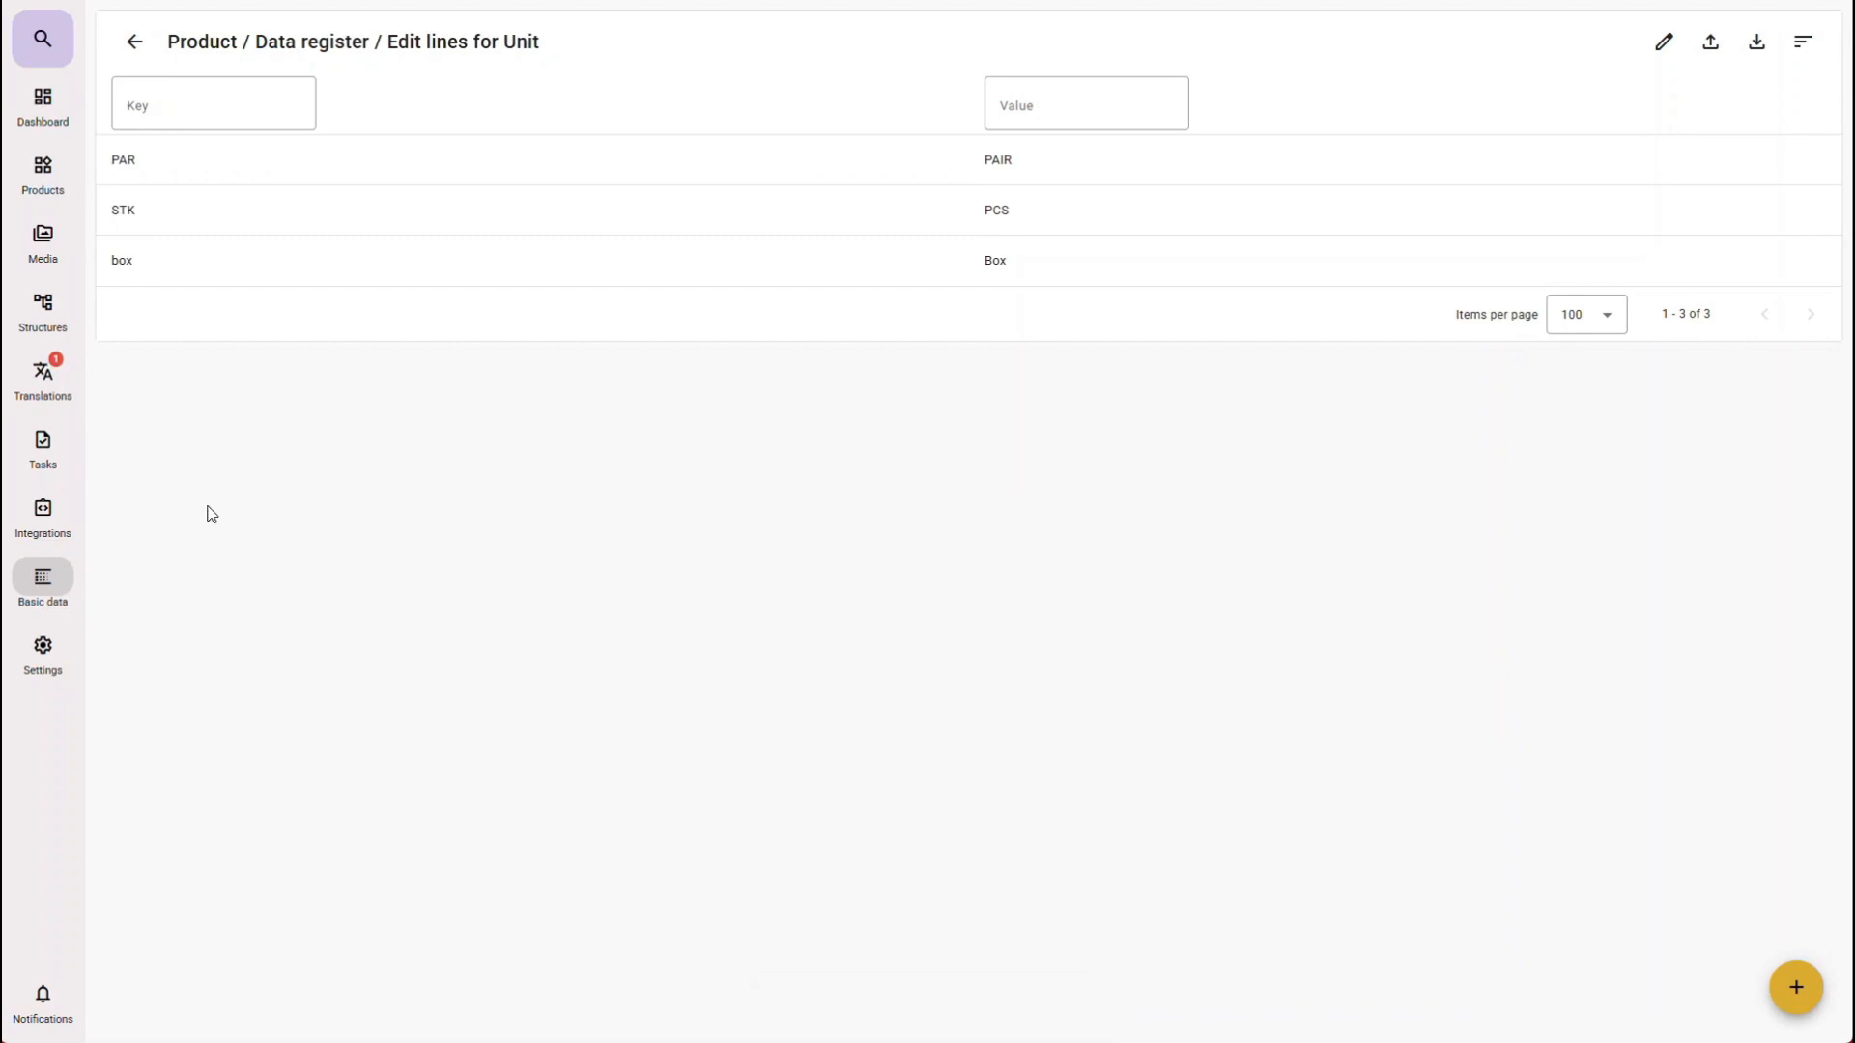
Step: Search the product attribute groups for the attribute Brand (Brand) using "bran", view it in its group, and return to the group list
click(45, 578)
click(203, 104)
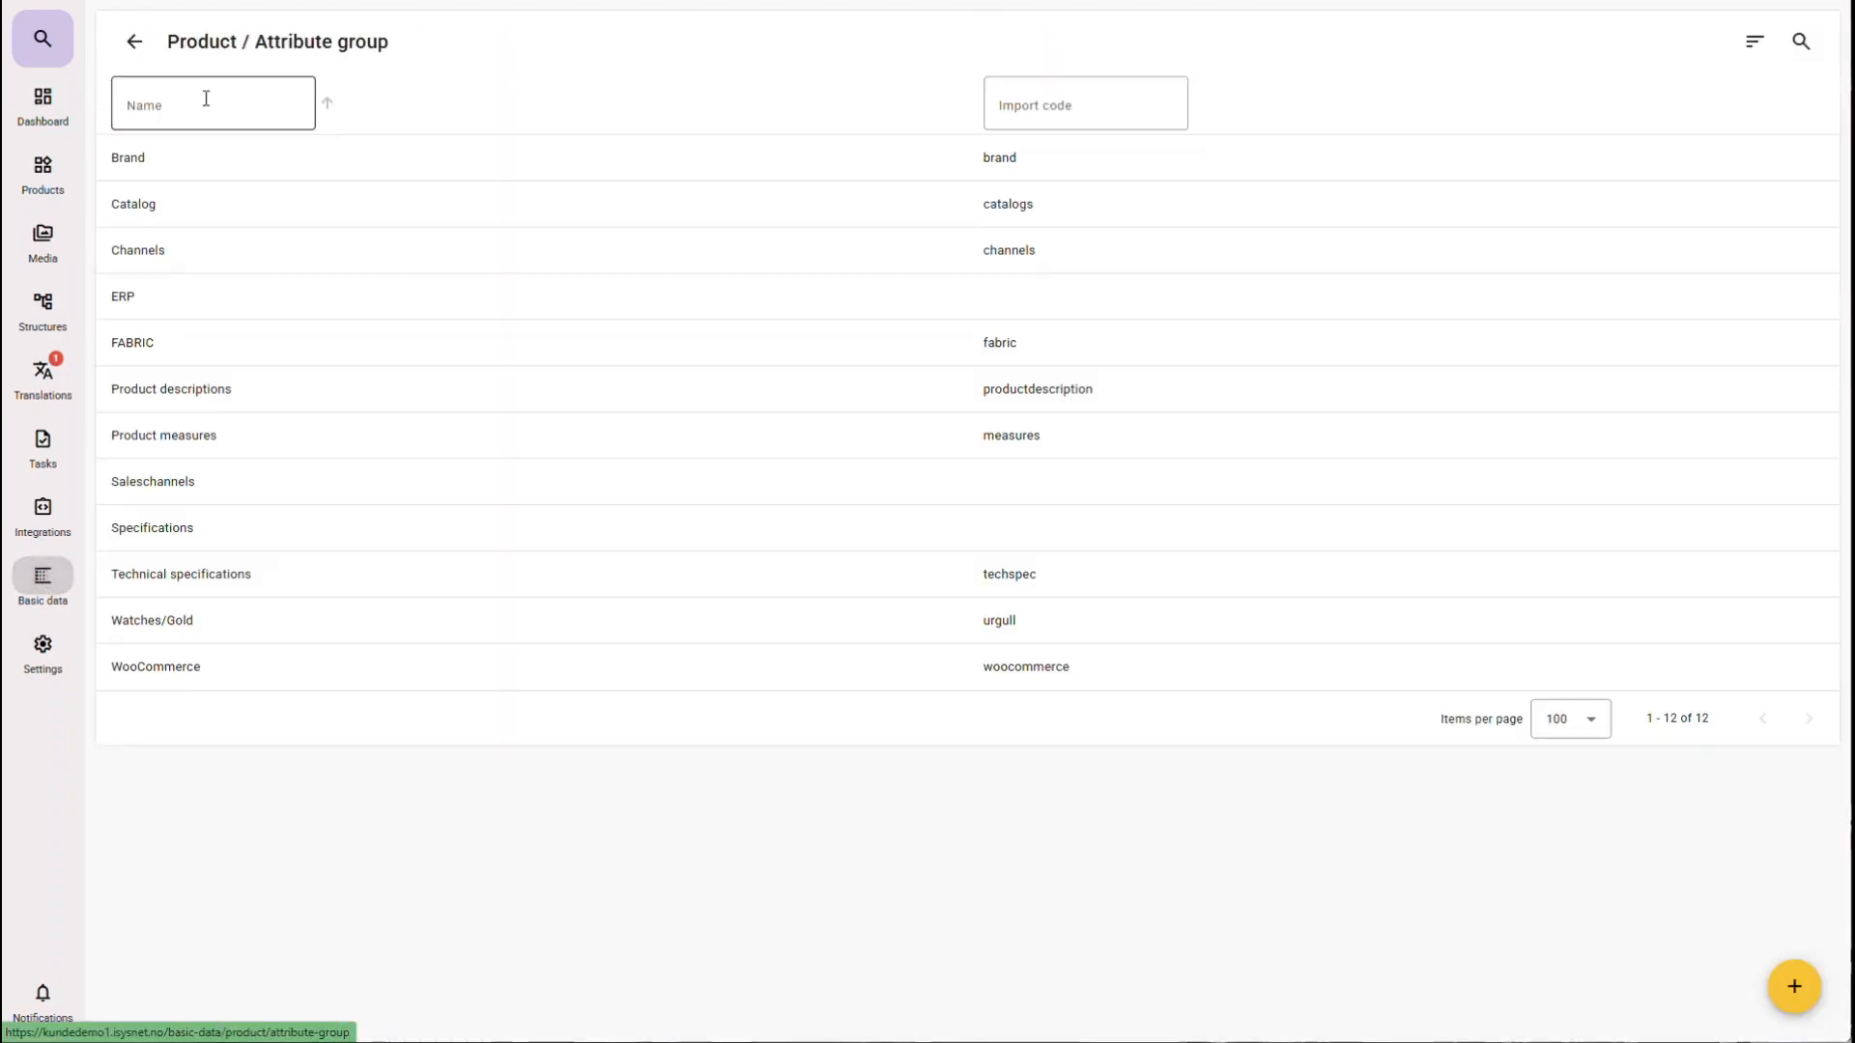
click(1801, 40)
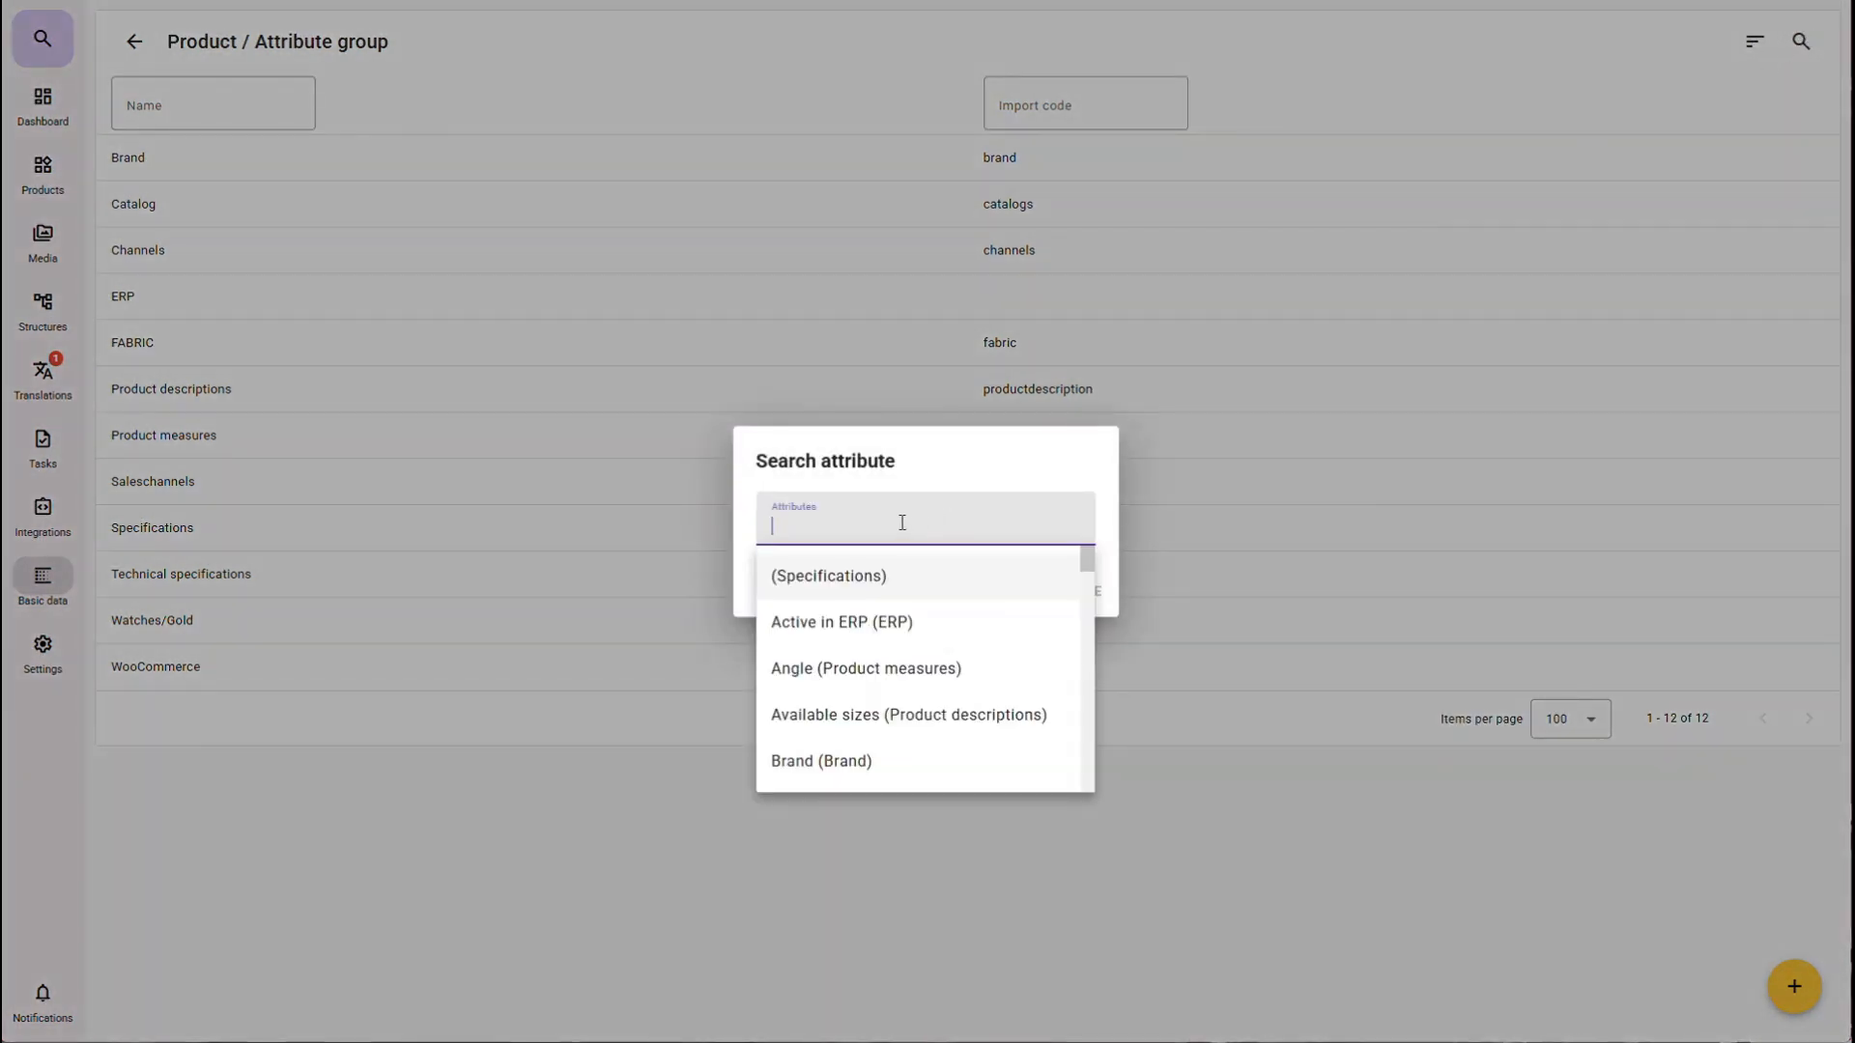
text(bran)
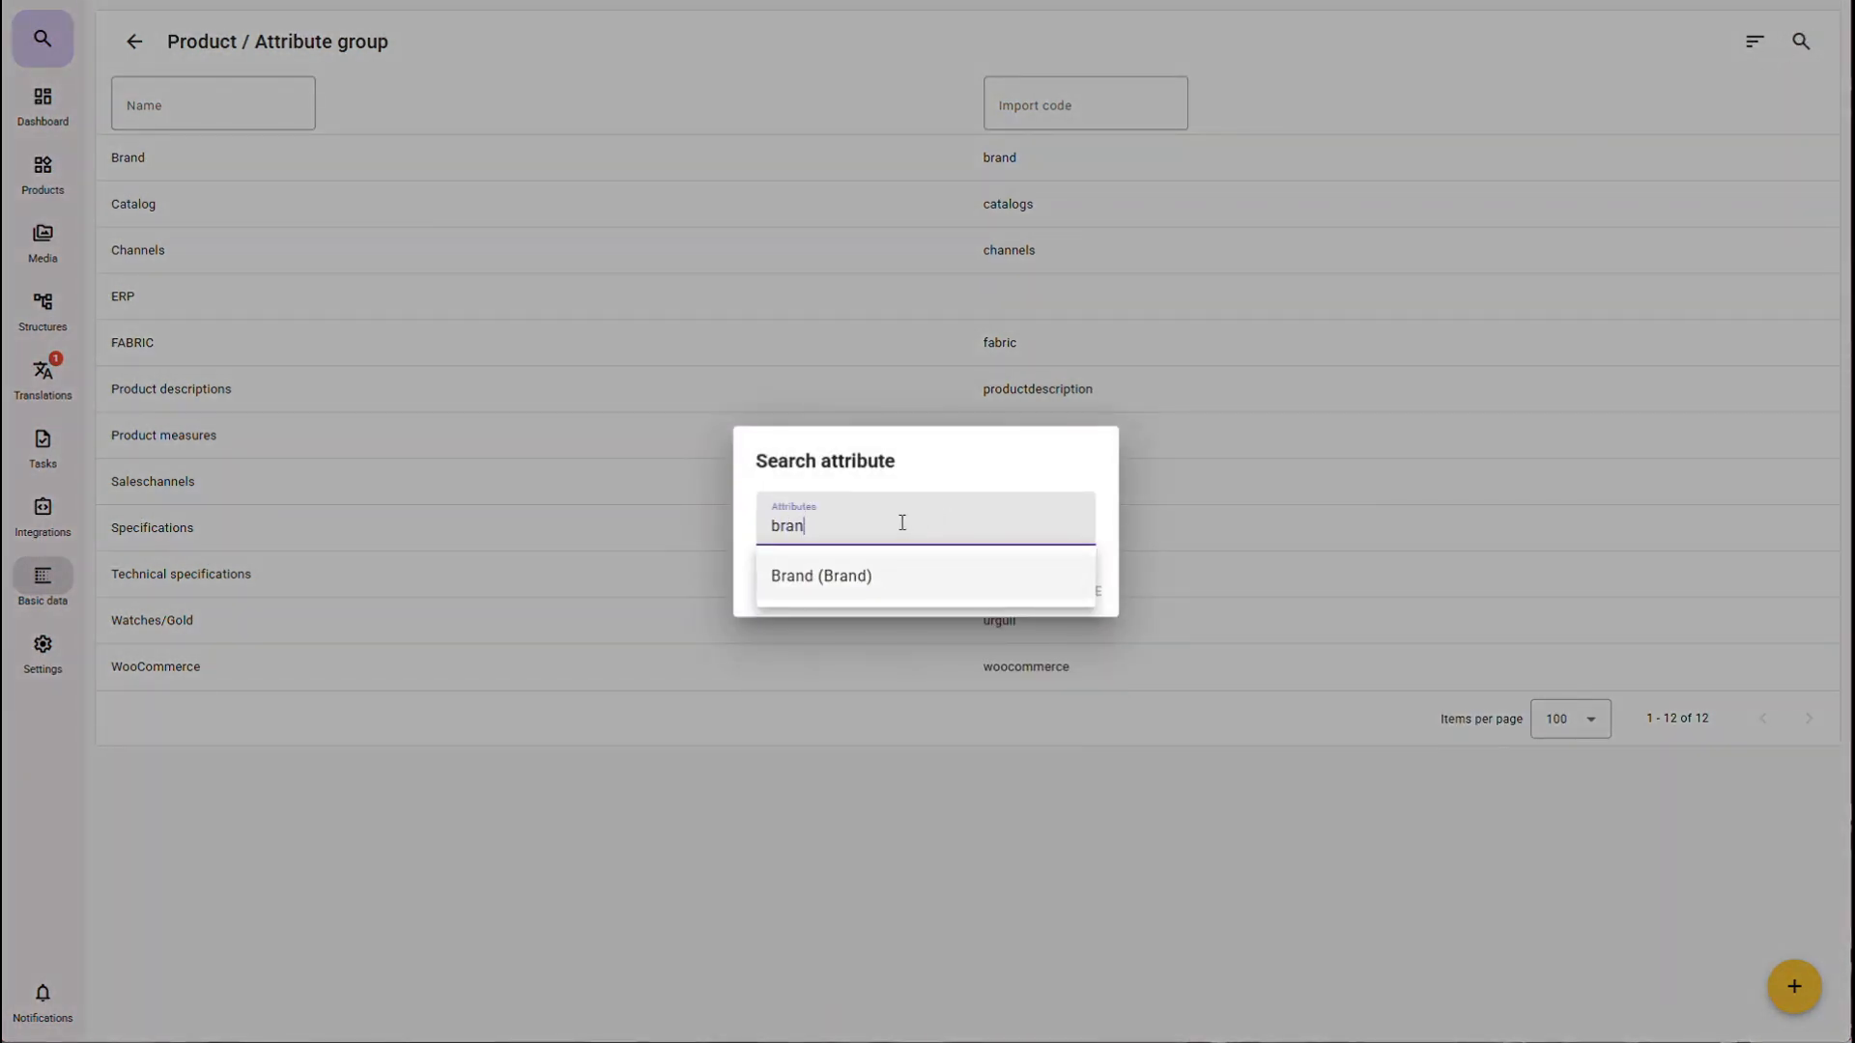
click(847, 578)
click(1068, 591)
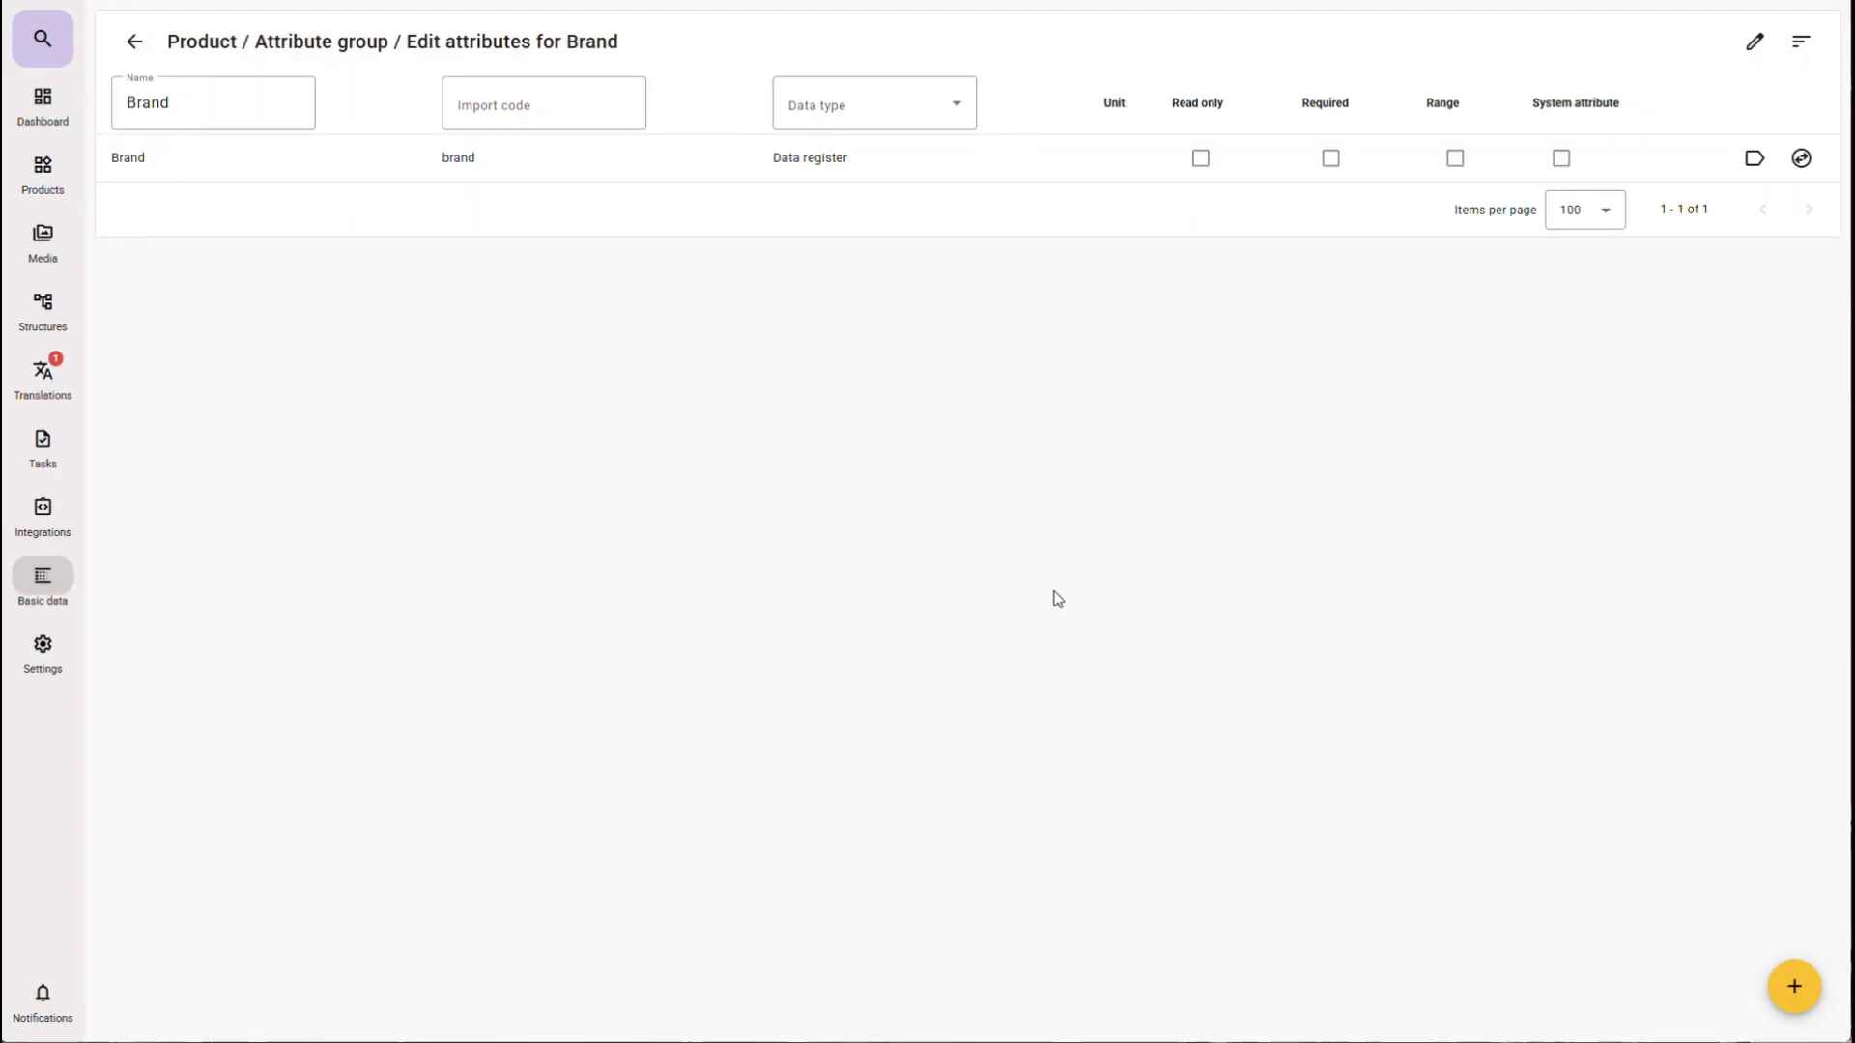
click(133, 41)
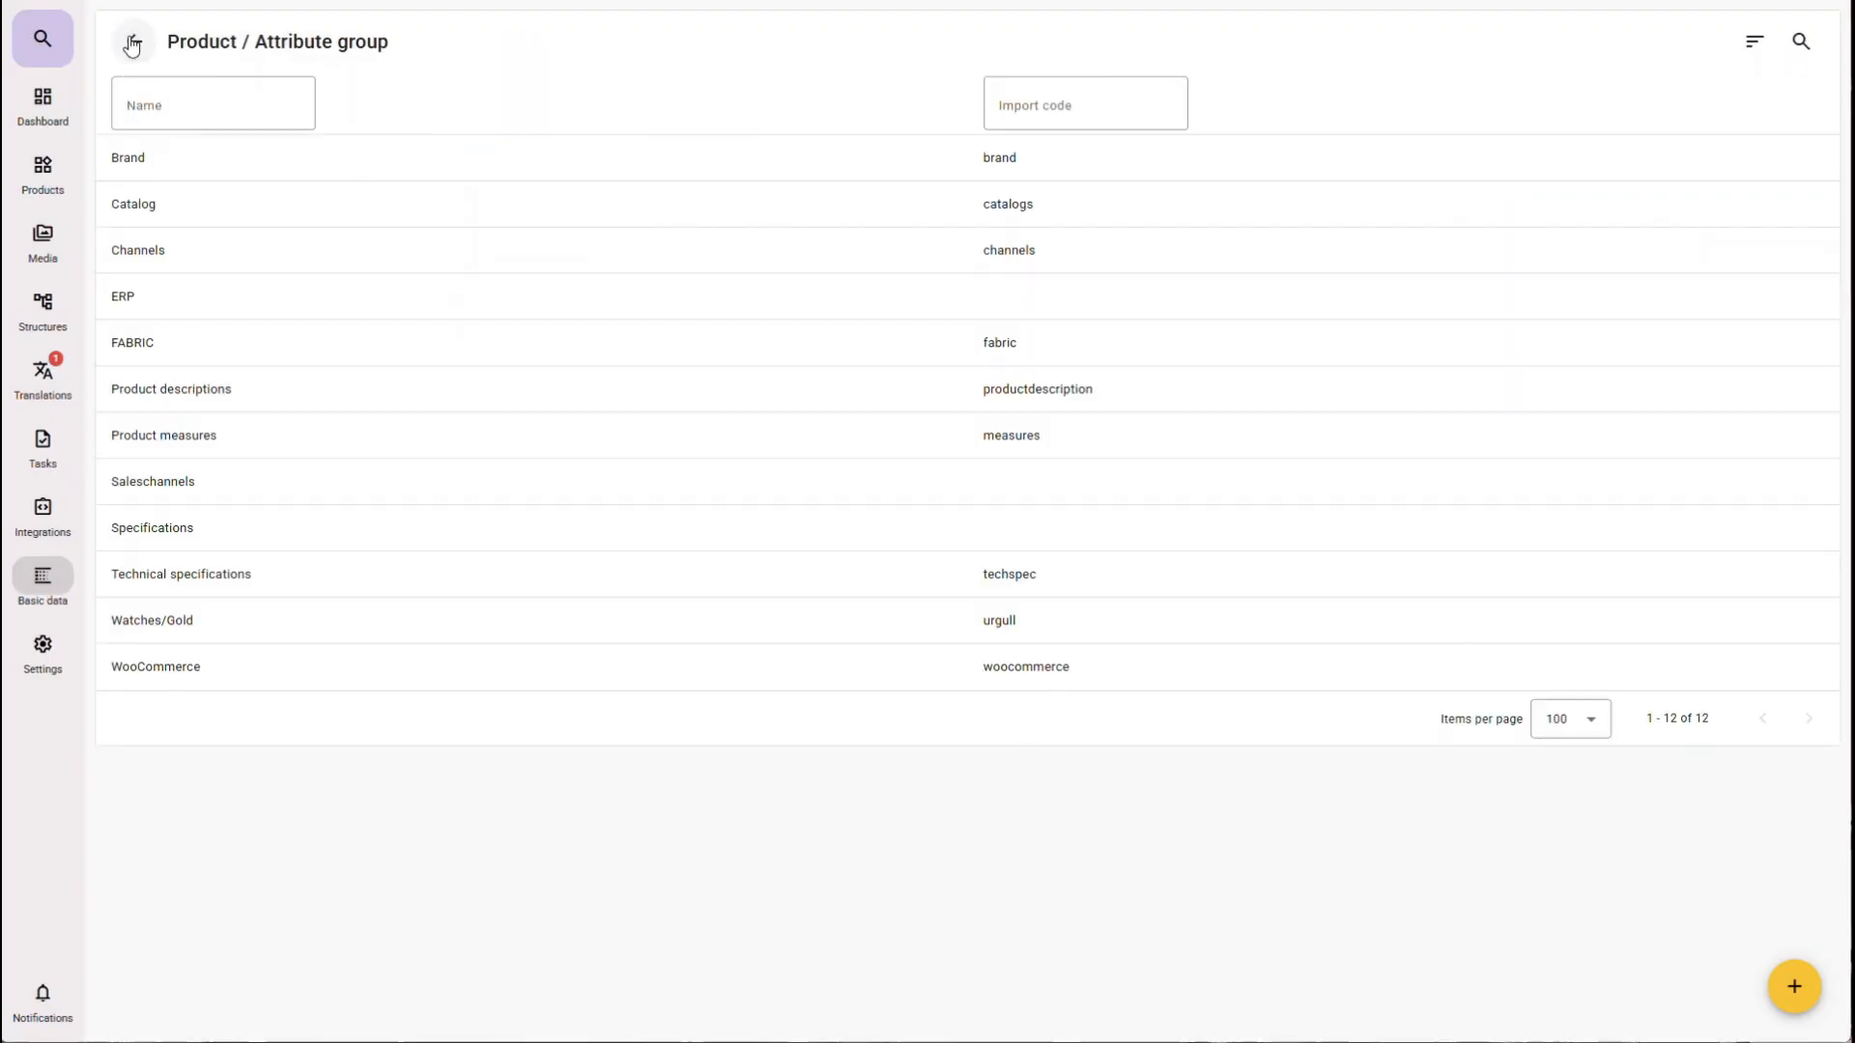
Step: Open the sorting of the product attribute groups, try moving the WooCommerce group, and save the sort order
click(1753, 44)
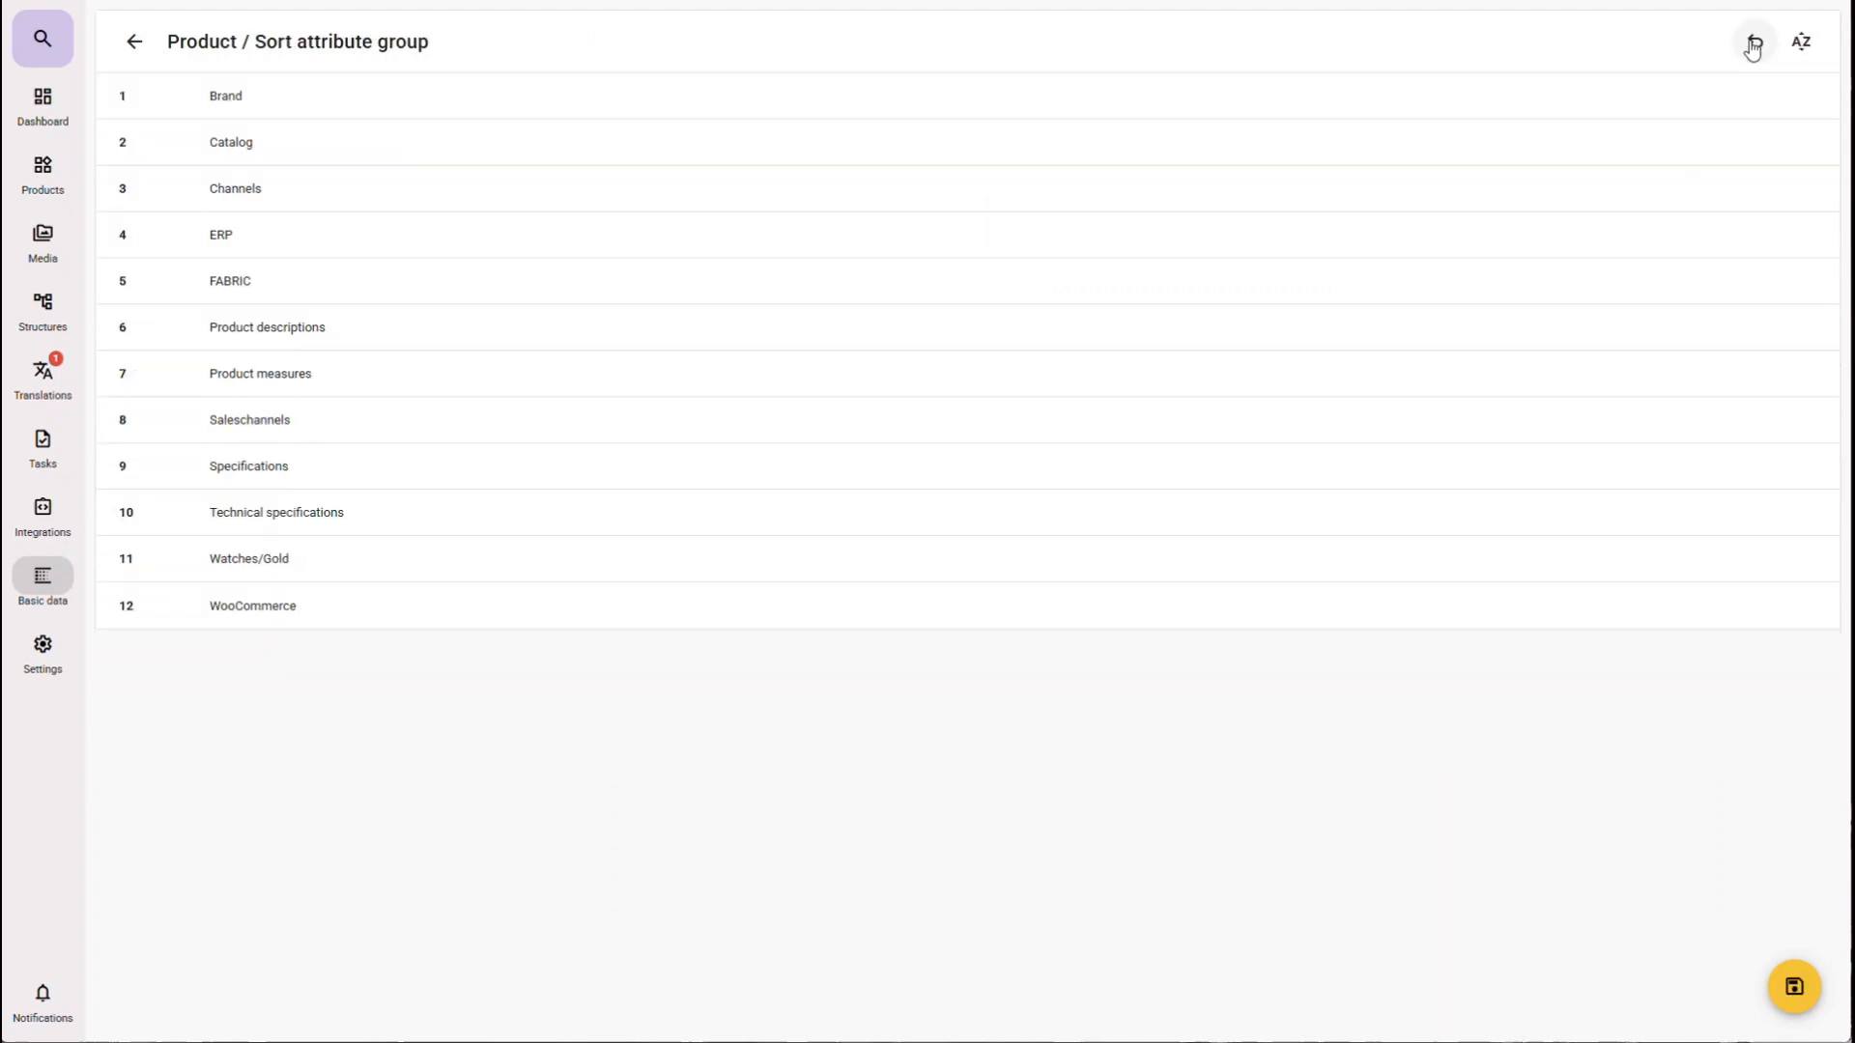
mouse_move(444, 600)
mouse_down()
mouse_move(455, 539)
mouse_move(444, 599)
mouse_up()
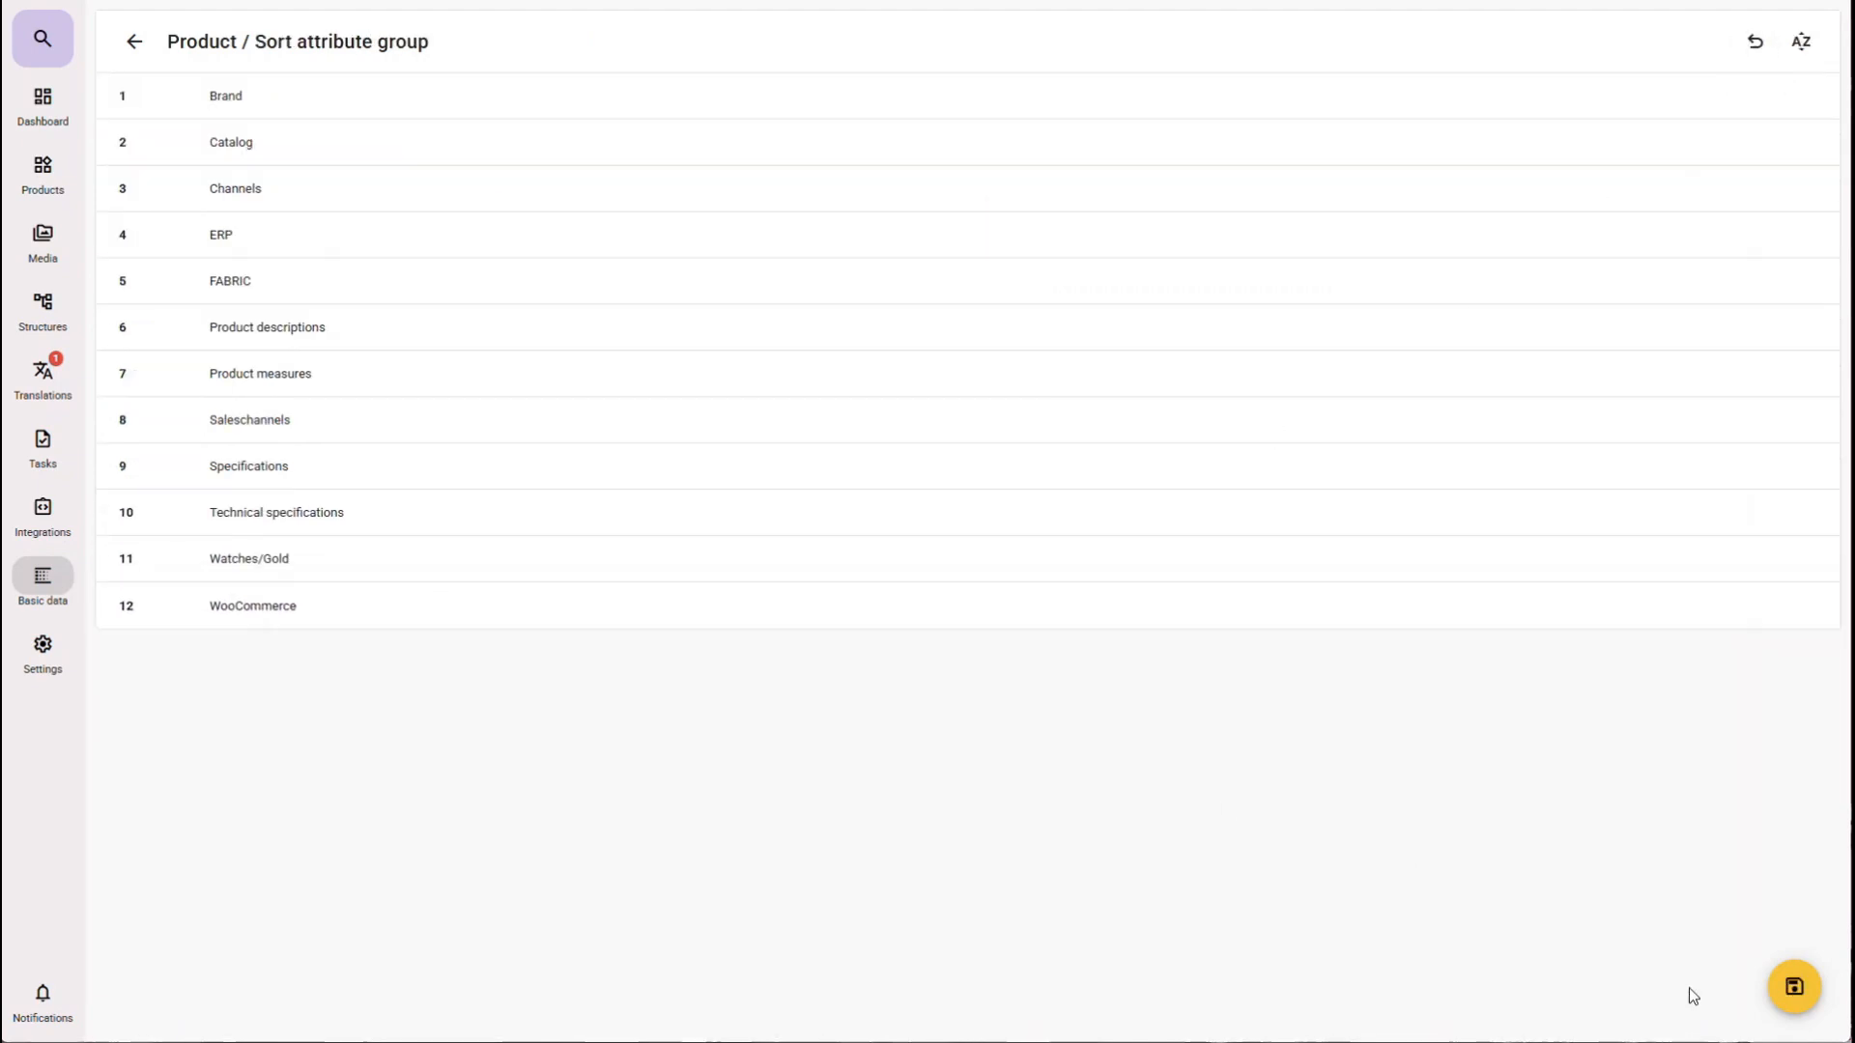
click(1791, 1003)
Step: In the ERP attribute group, try selecting the product template Ladies - Accessories for the attribute Active in ERP, and cancel the assignment
click(1375, 323)
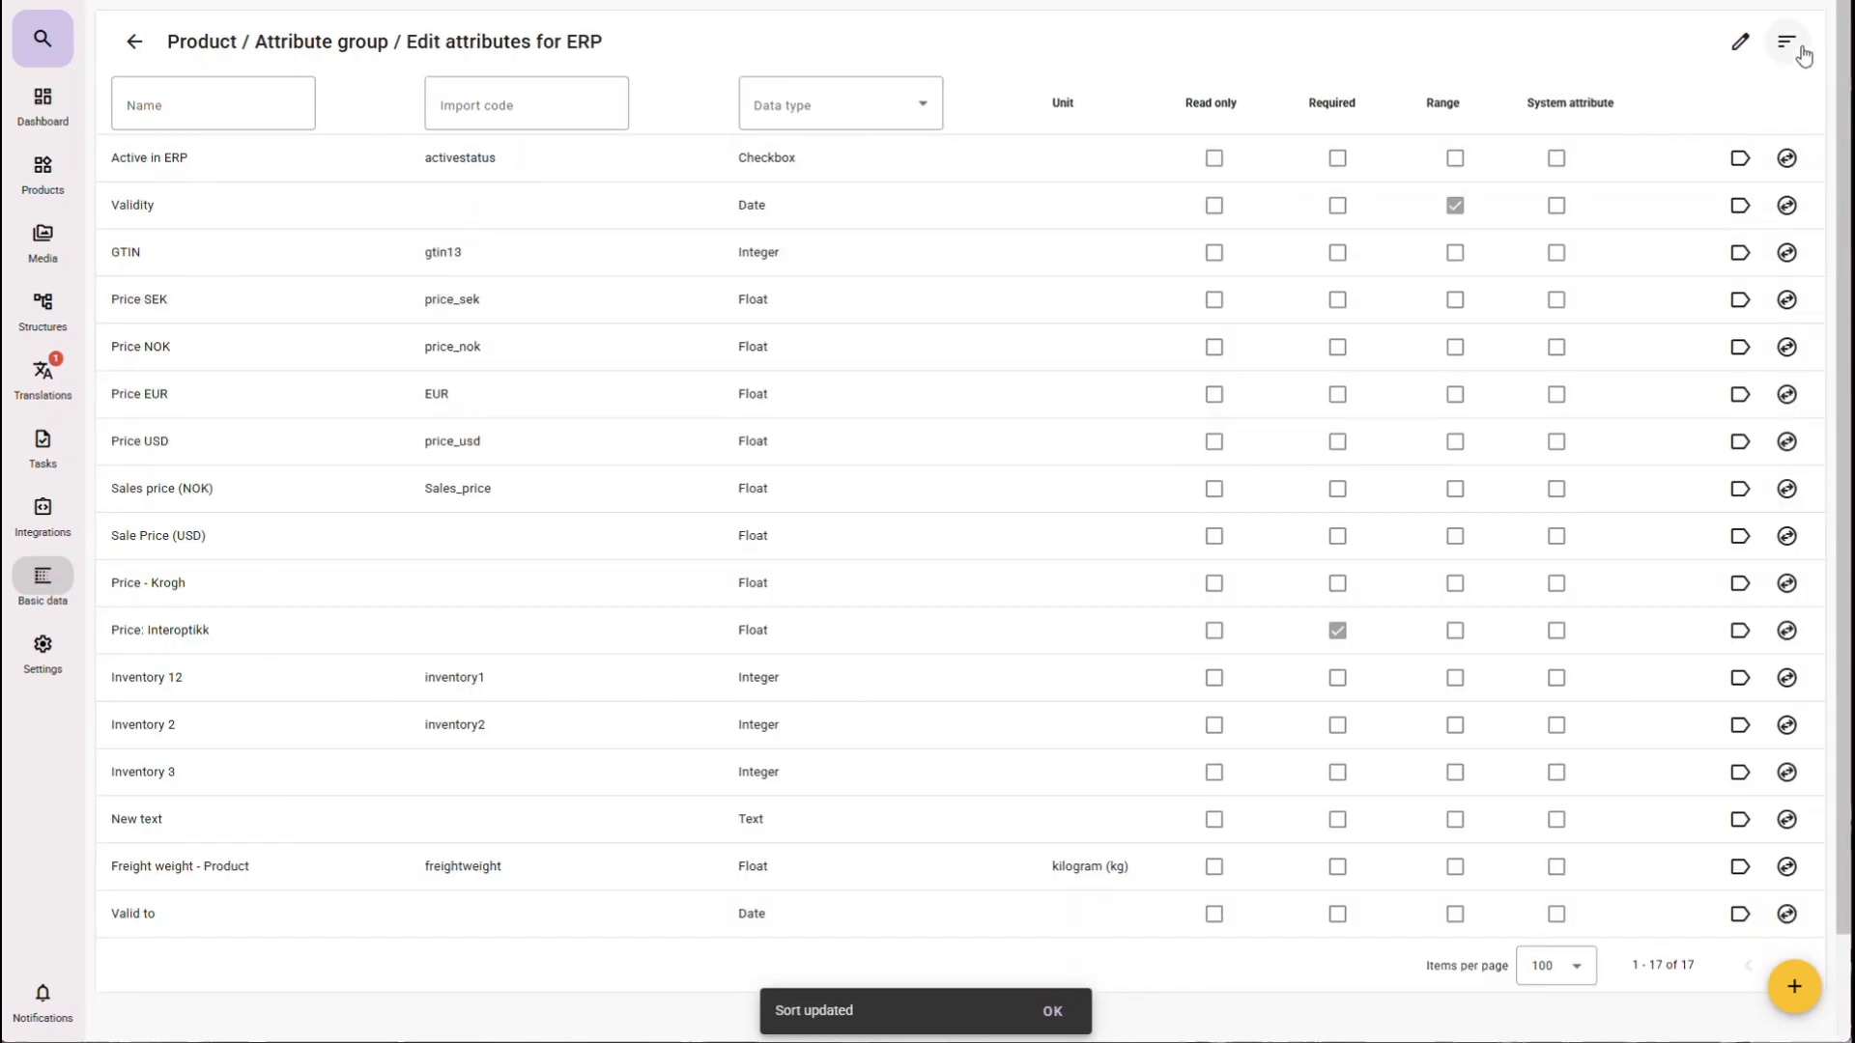
click(1740, 157)
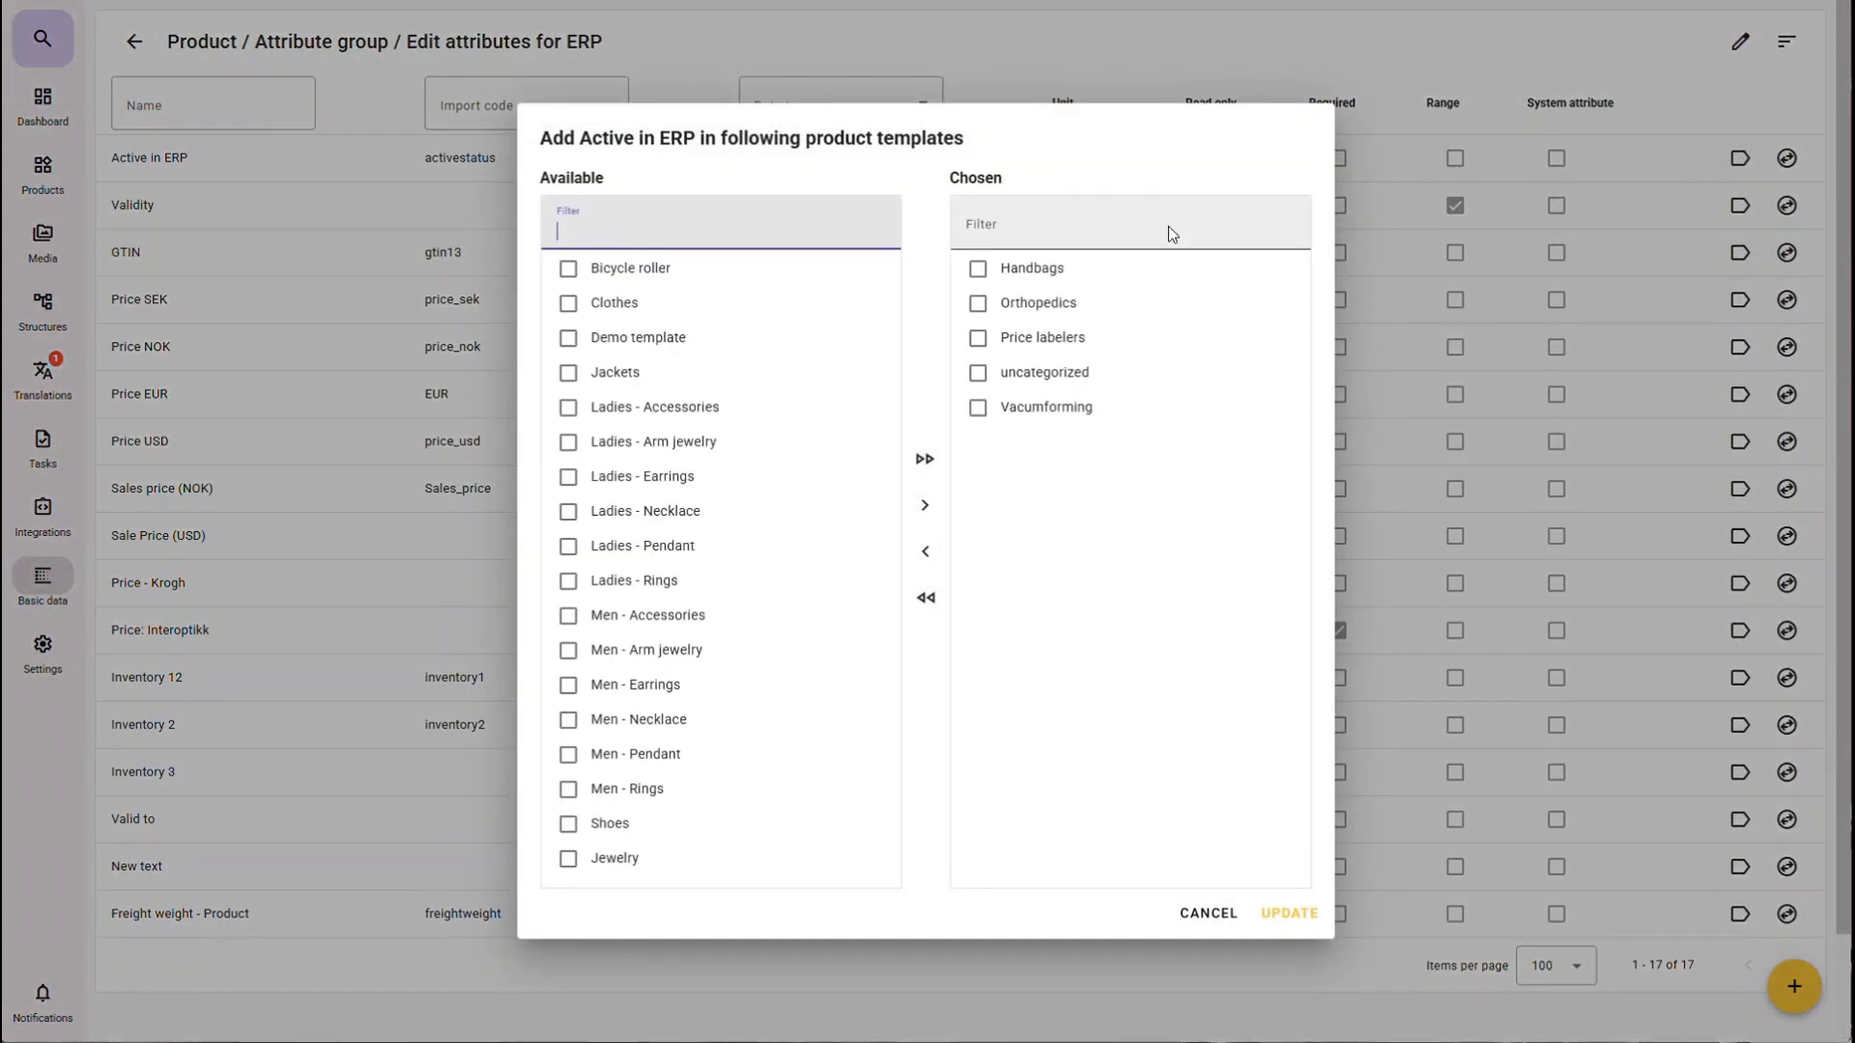
click(635, 413)
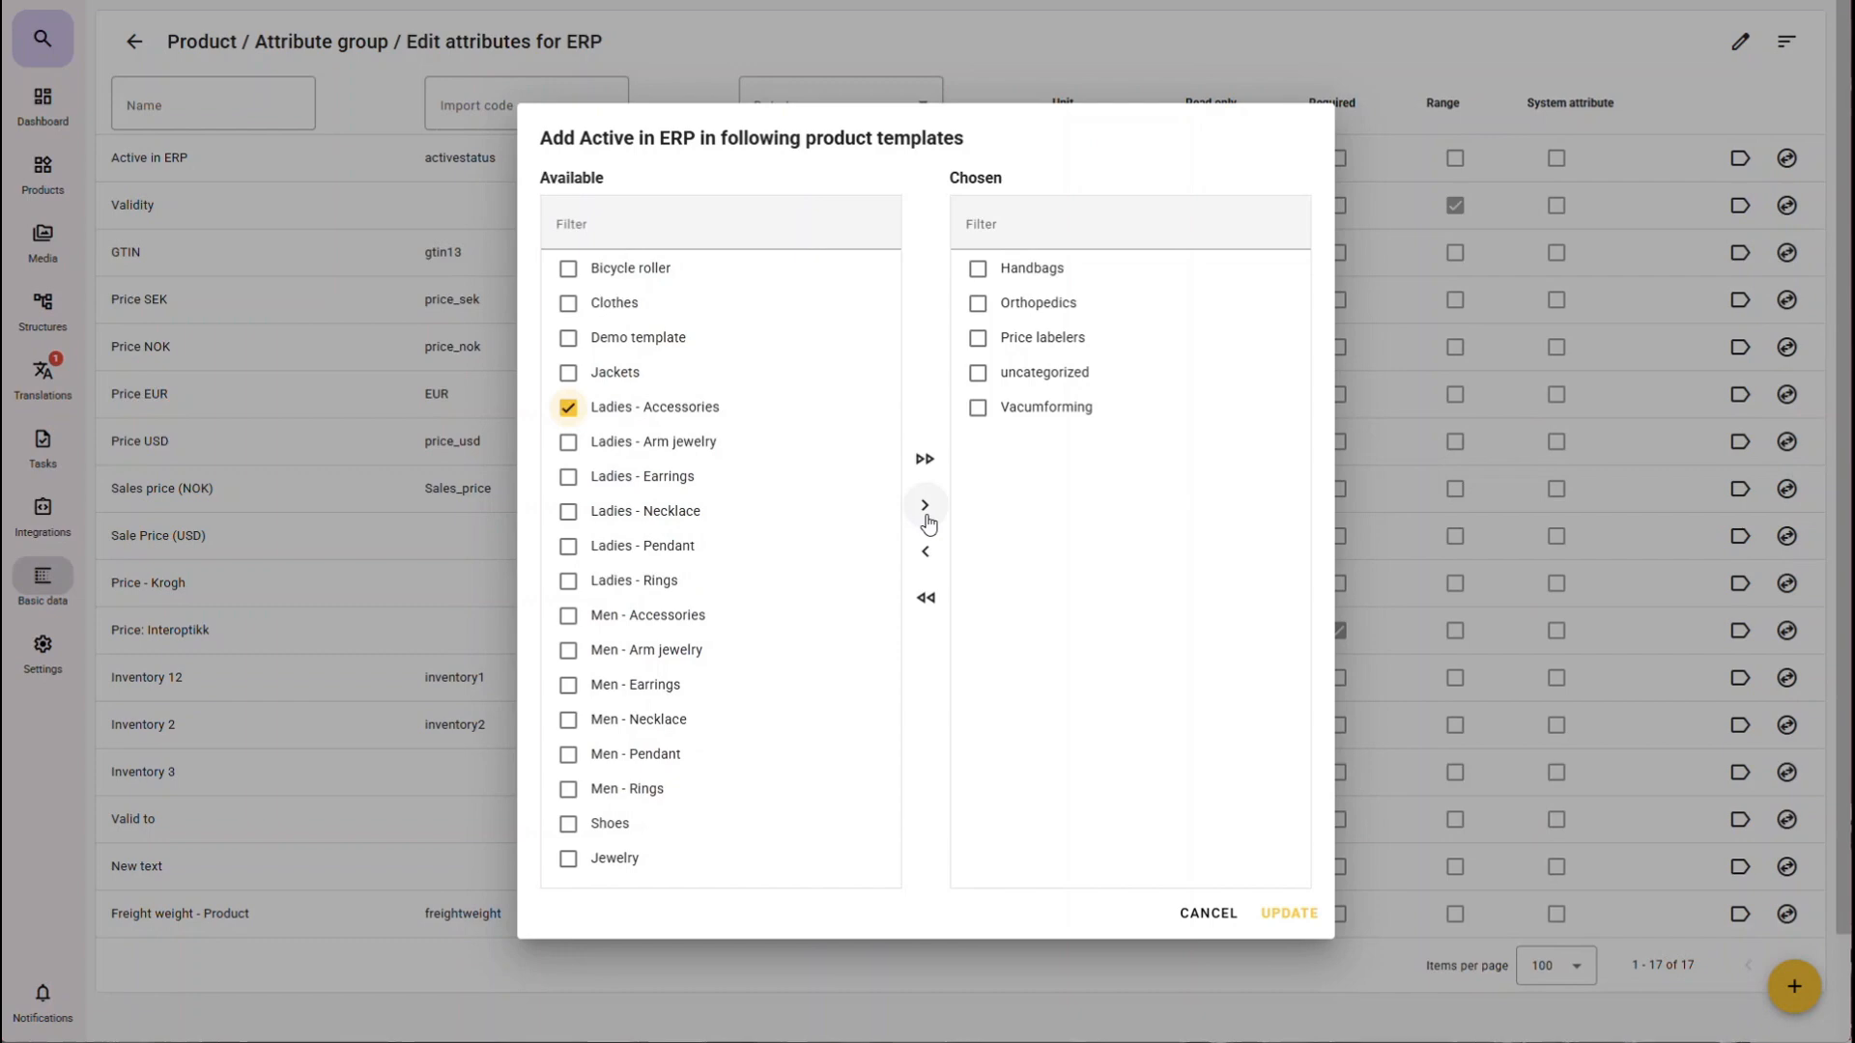
click(1183, 907)
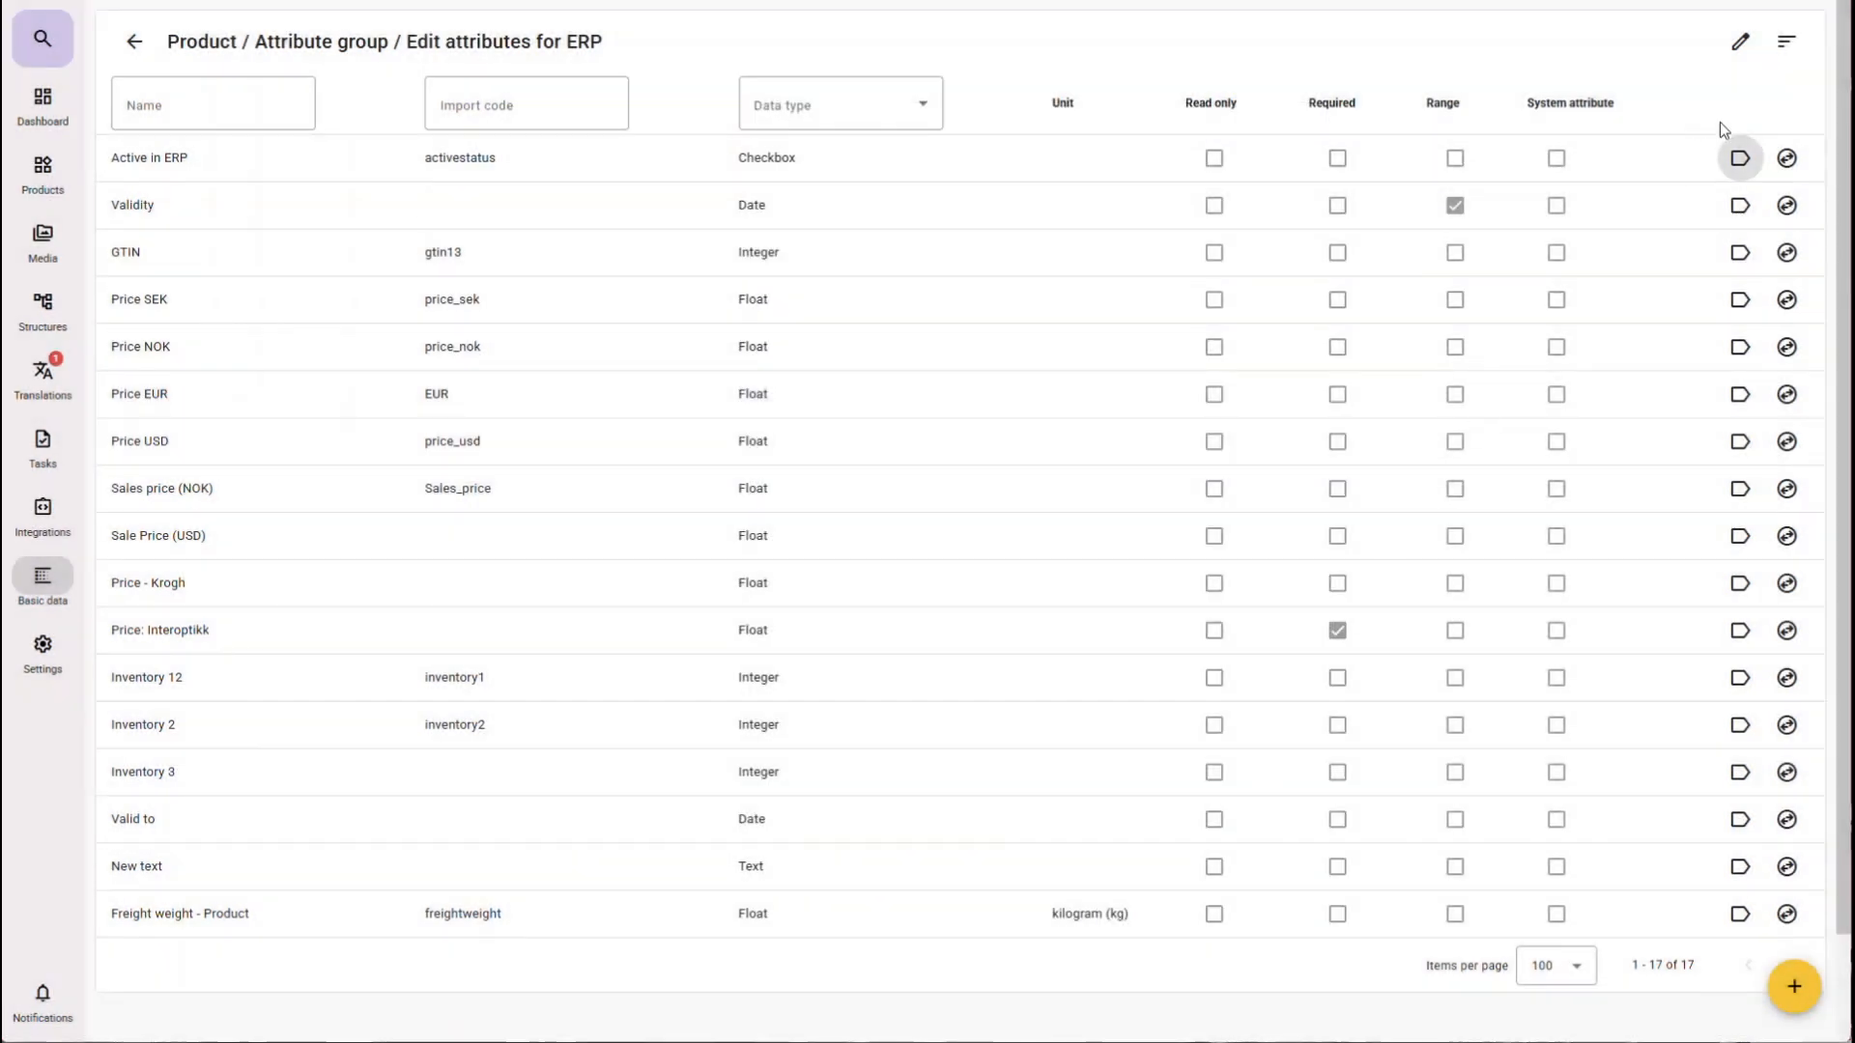
Step: Choose Channels as the new attribute group for the attribute Active in ERP, and cancel the move
click(1786, 158)
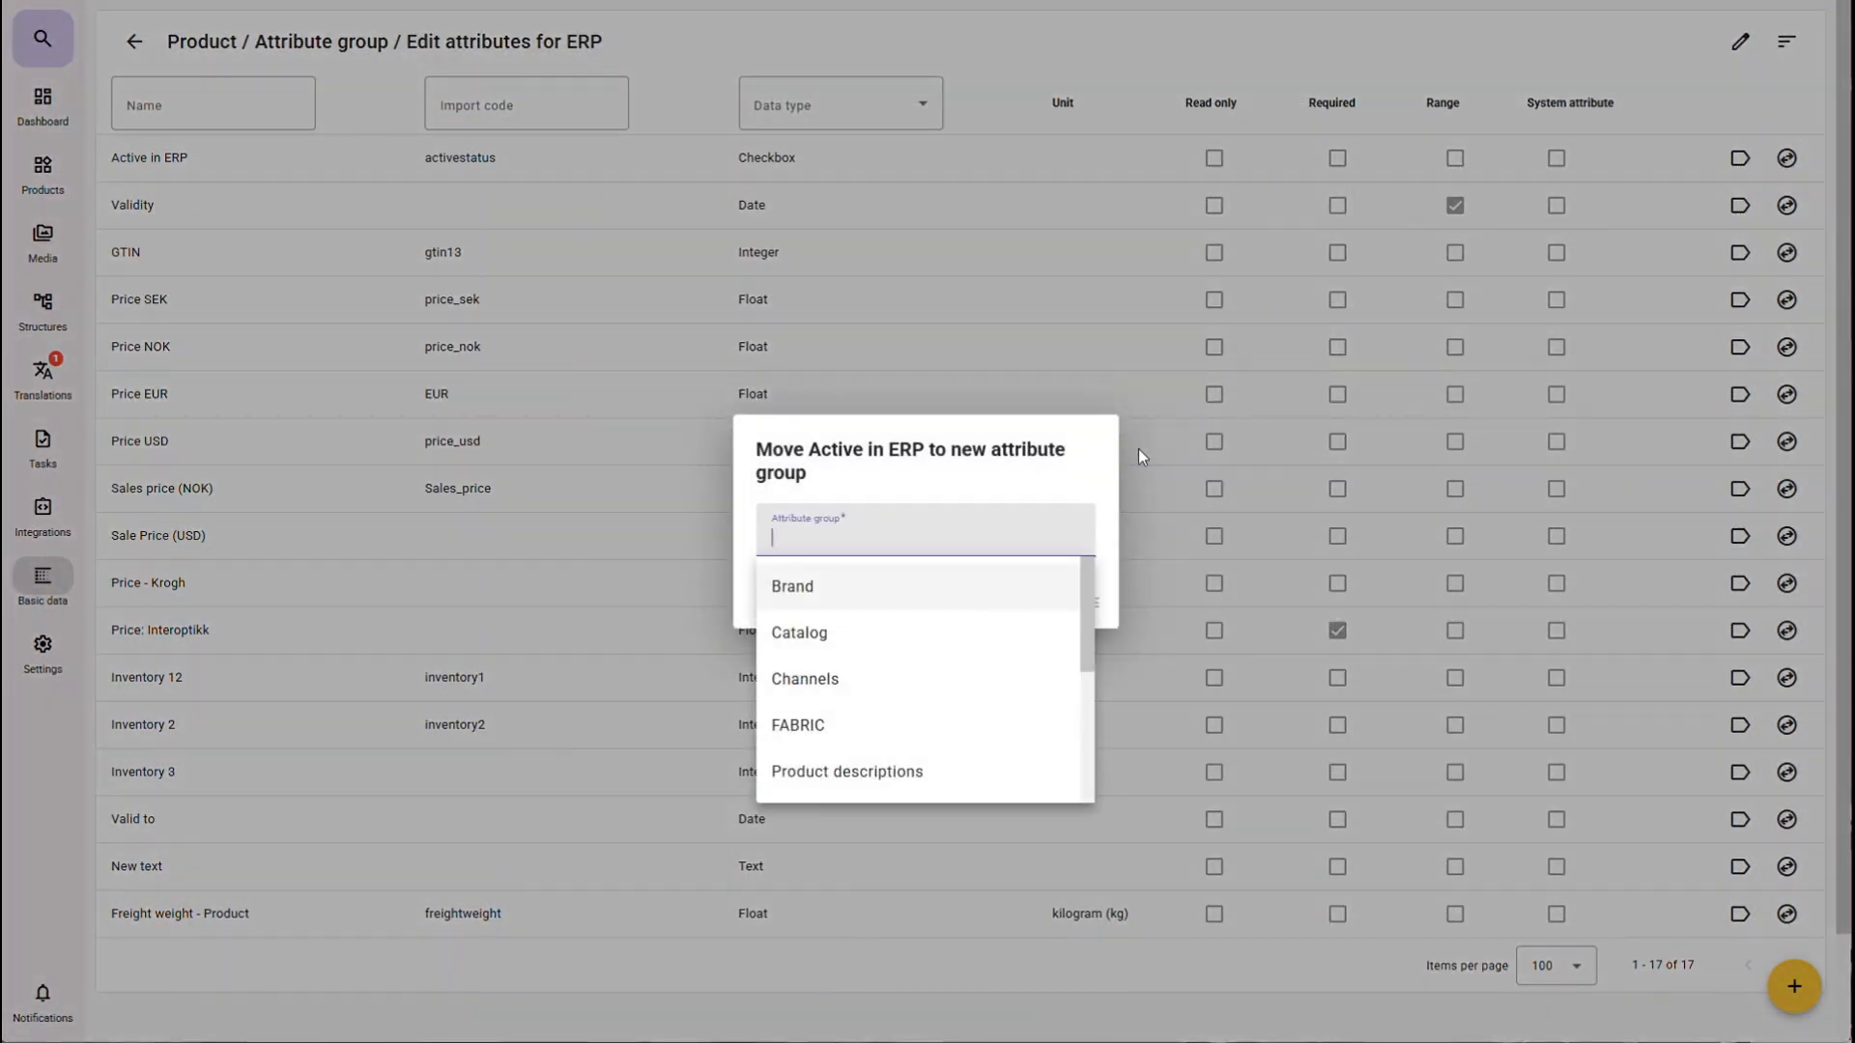
click(944, 679)
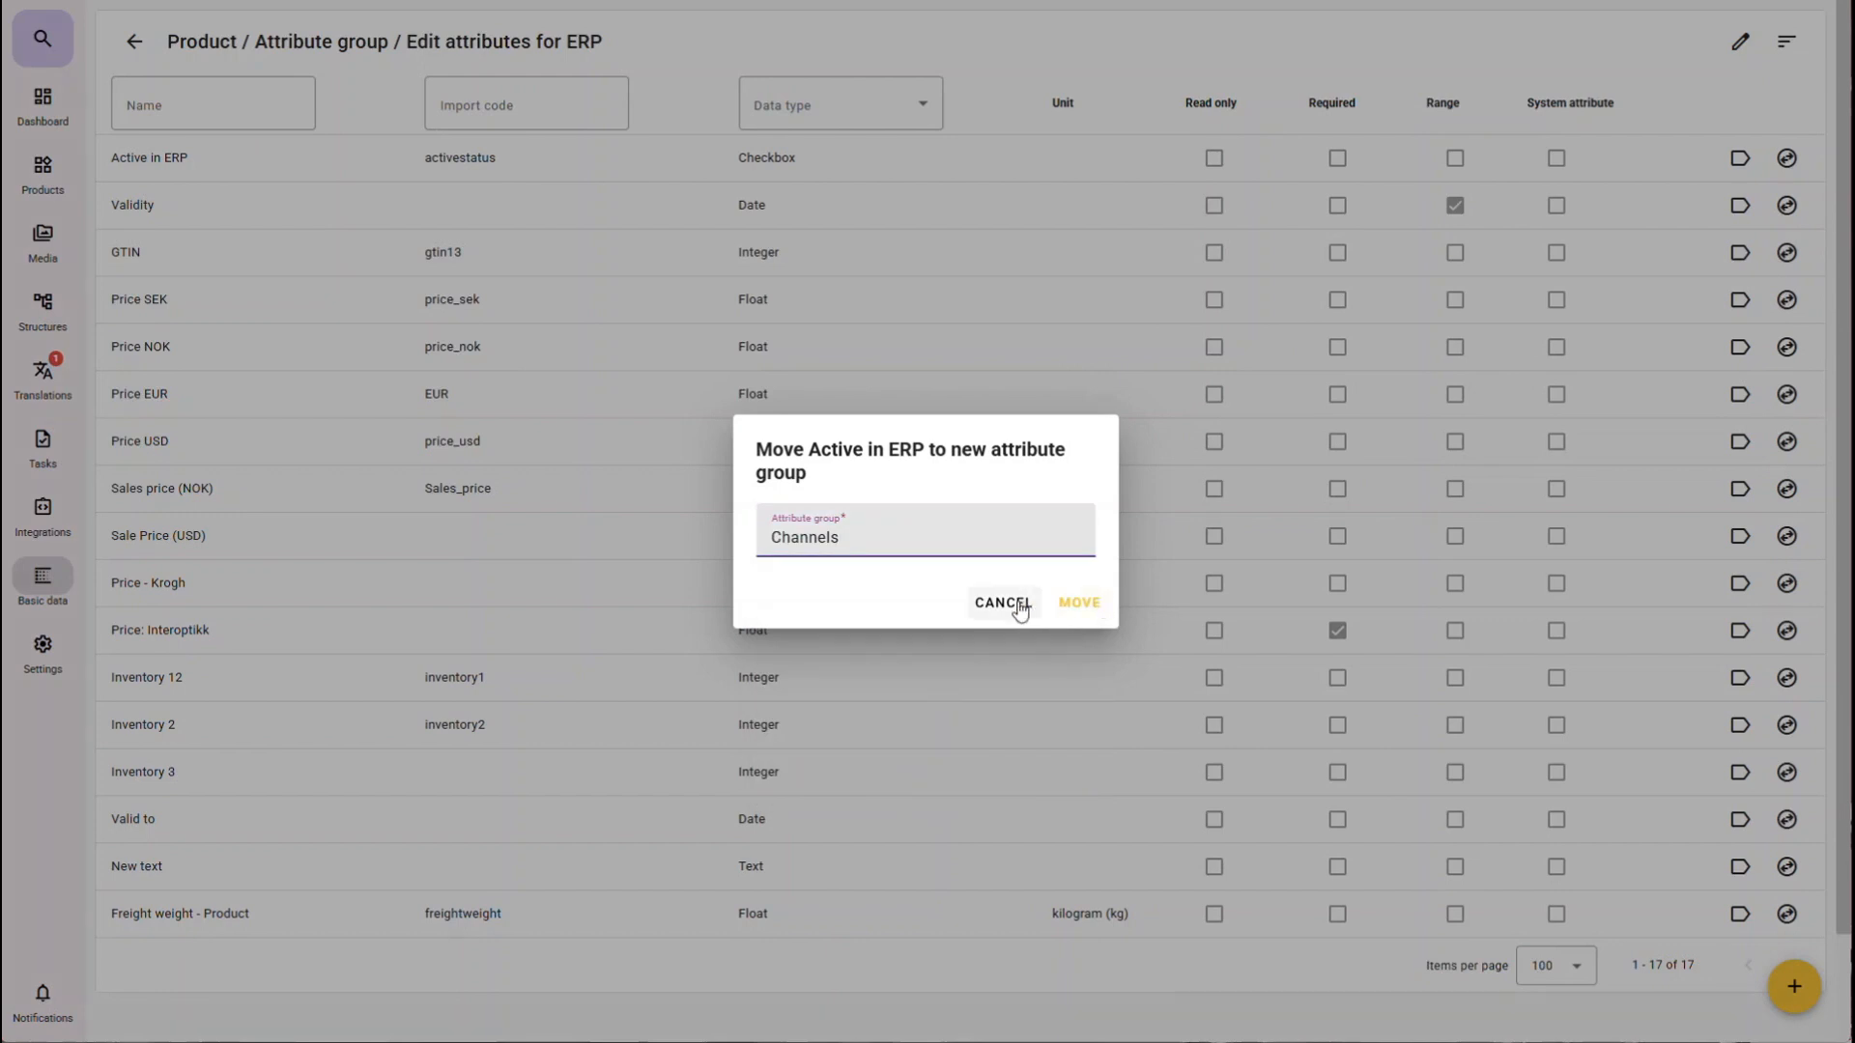
click(1003, 603)
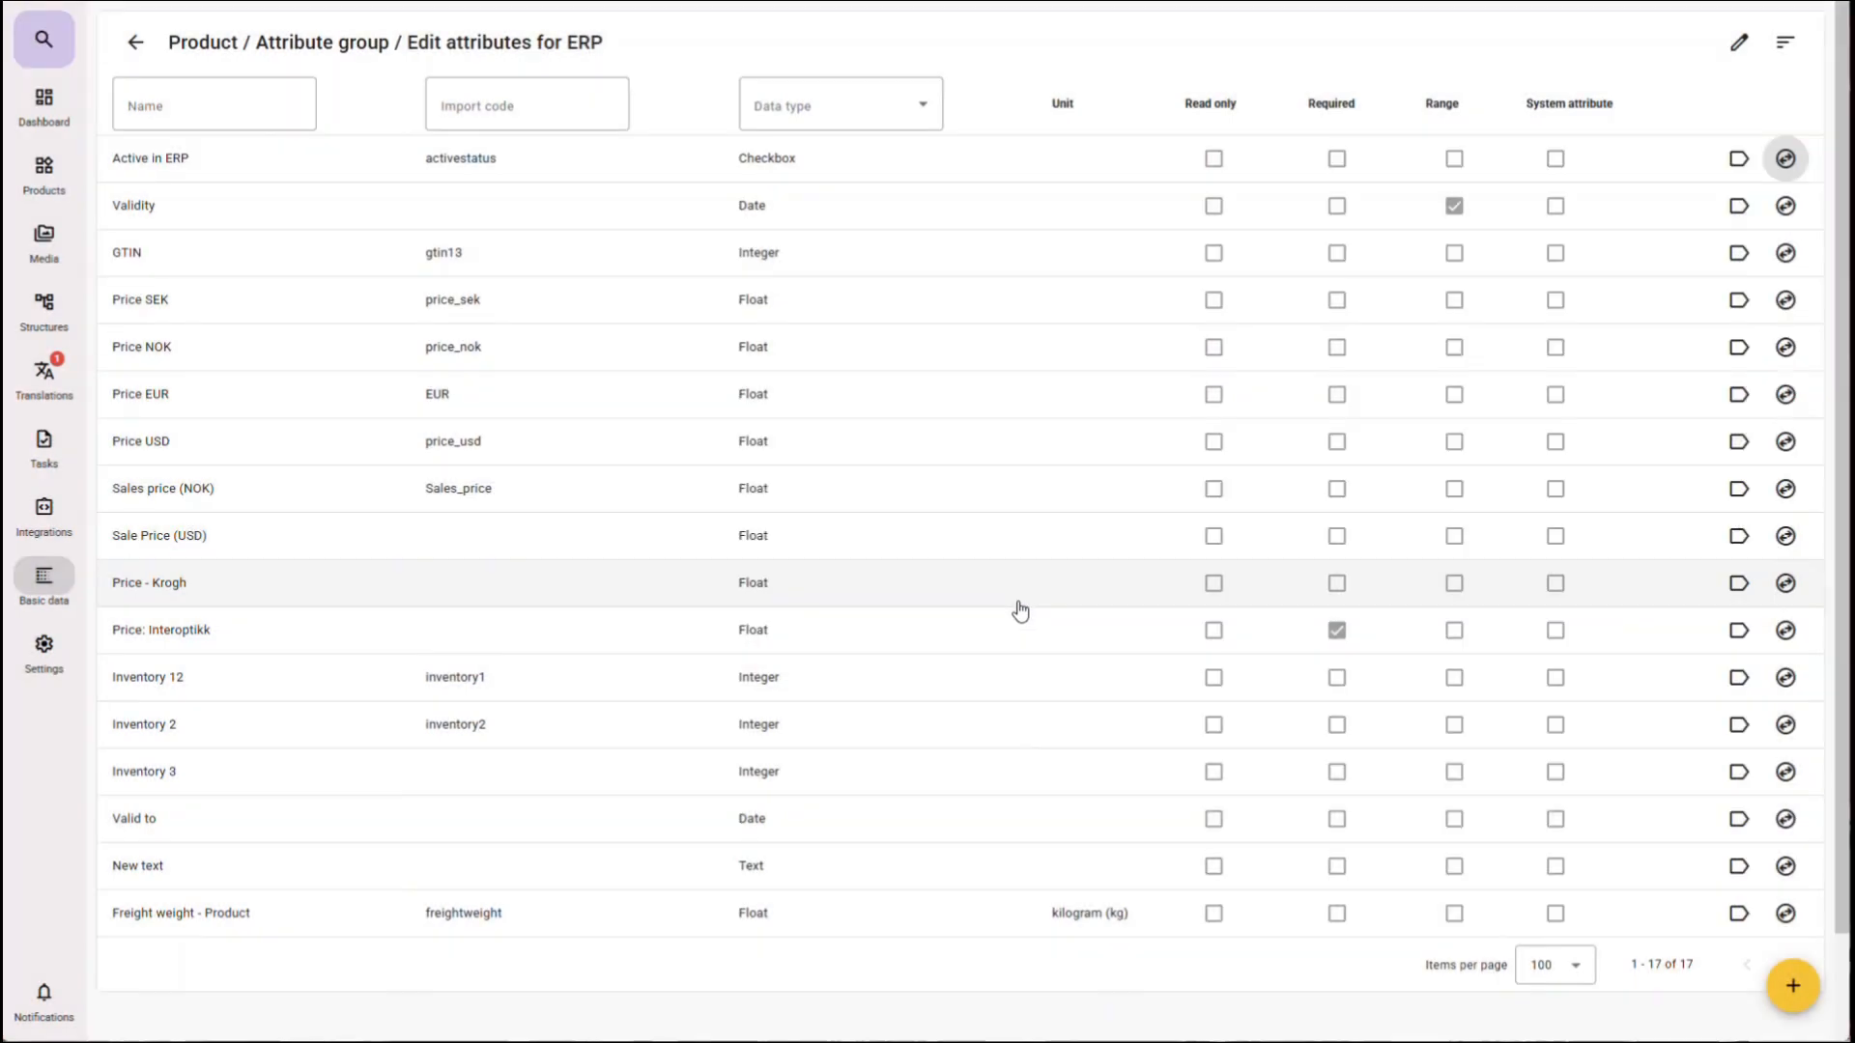
Step: Go to the dashboard
click(39, 108)
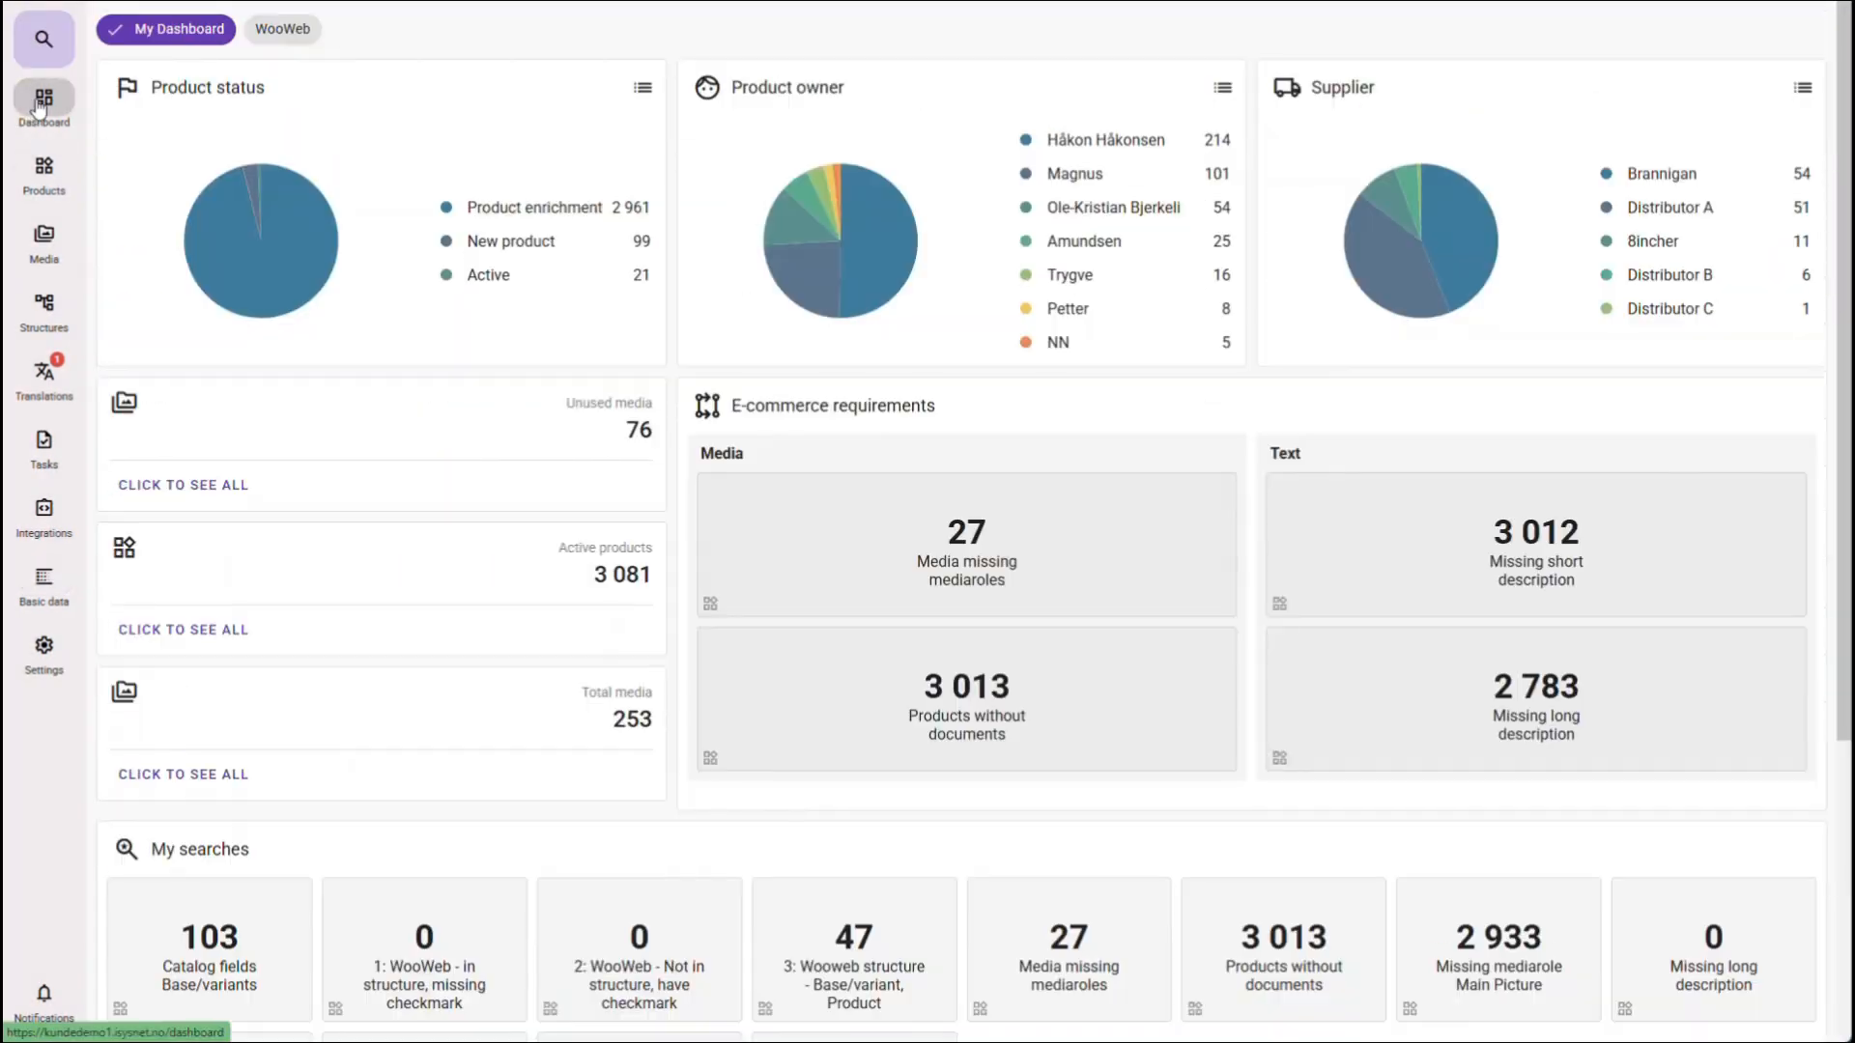